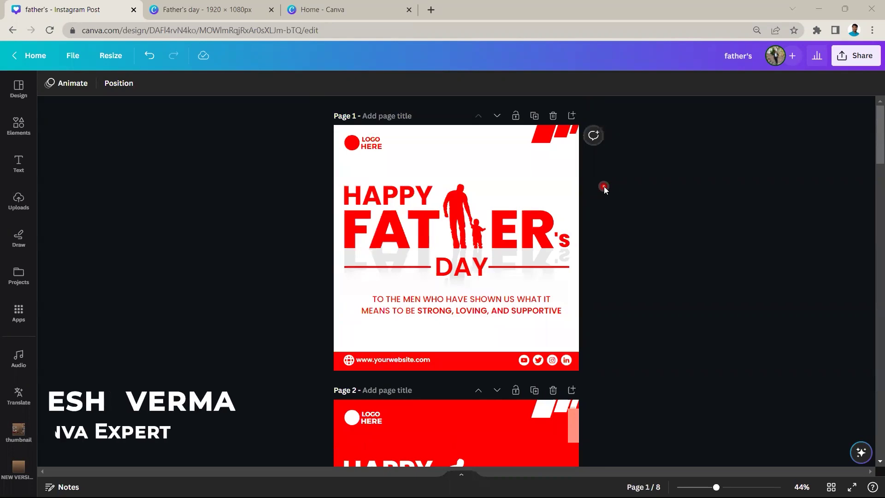
Step: Scroll through the Father's Day Instagram post pages to review them
{"action": "scroll", "coordinate": [603, 185], "scroll_direction": "down", "scroll_amount": 5}
{"action": "scroll", "coordinate": [605, 185], "scroll_direction": "down", "scroll_amount": 3}
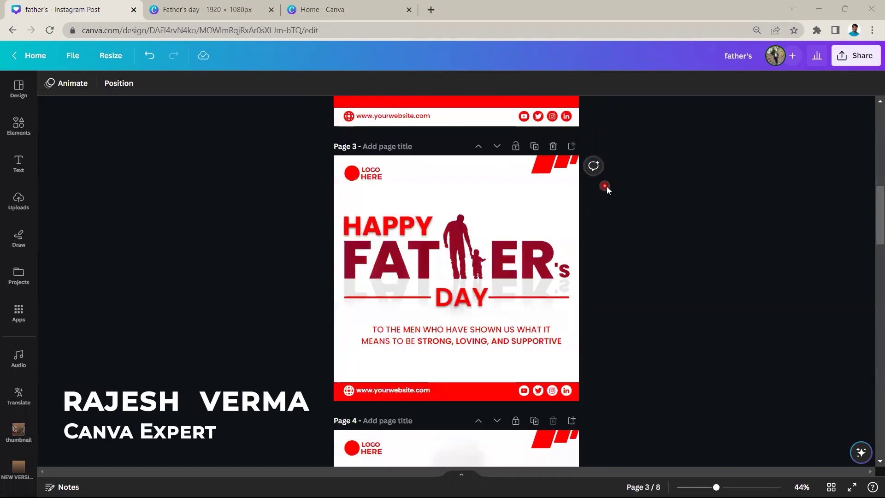
{"action": "scroll", "coordinate": [607, 186], "scroll_direction": "down", "scroll_amount": 3}
{"action": "scroll", "coordinate": [606, 186], "scroll_direction": "down", "scroll_amount": 2}
{"action": "scroll", "coordinate": [607, 186], "scroll_direction": "down", "scroll_amount": 8}
{"action": "scroll", "coordinate": [607, 186], "scroll_direction": "down", "scroll_amount": 3}
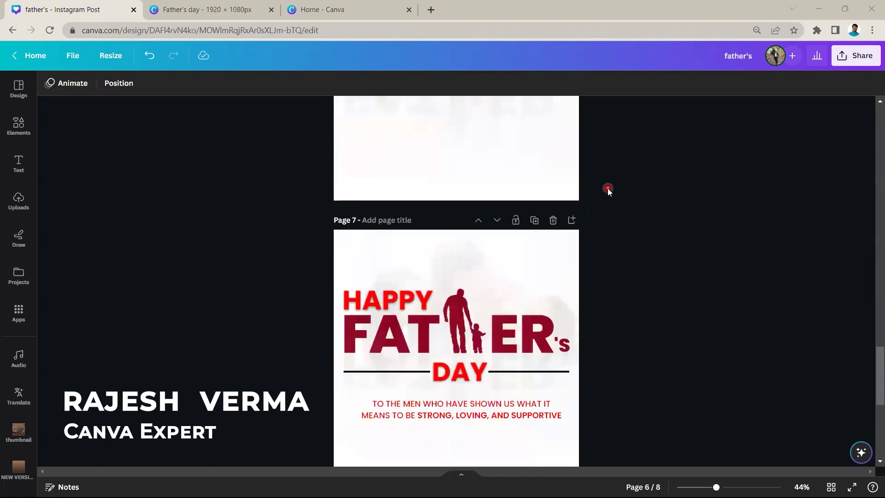
{"action": "scroll", "coordinate": [607, 188], "scroll_direction": "down", "scroll_amount": 4}
{"action": "scroll", "coordinate": [608, 188], "scroll_direction": "down", "scroll_amount": 3}
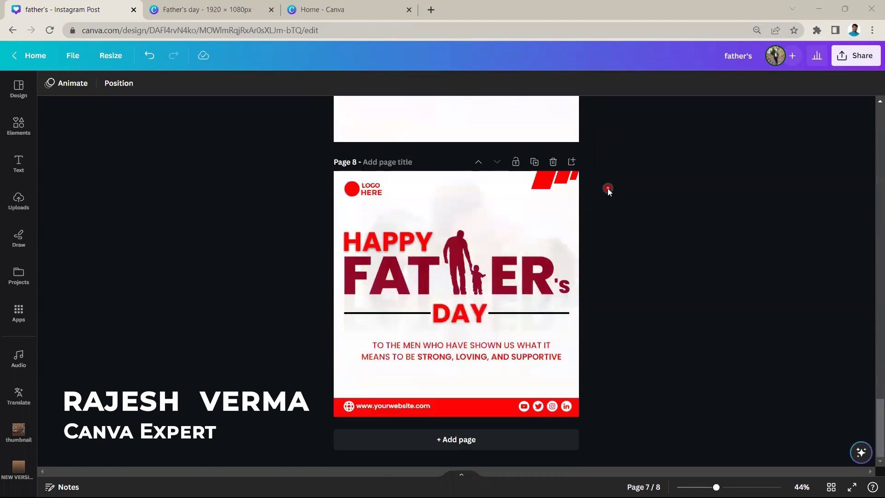
{"action": "scroll", "coordinate": [608, 188], "scroll_direction": "up", "scroll_amount": 2}
{"action": "scroll", "coordinate": [607, 188], "scroll_direction": "up", "scroll_amount": 2}
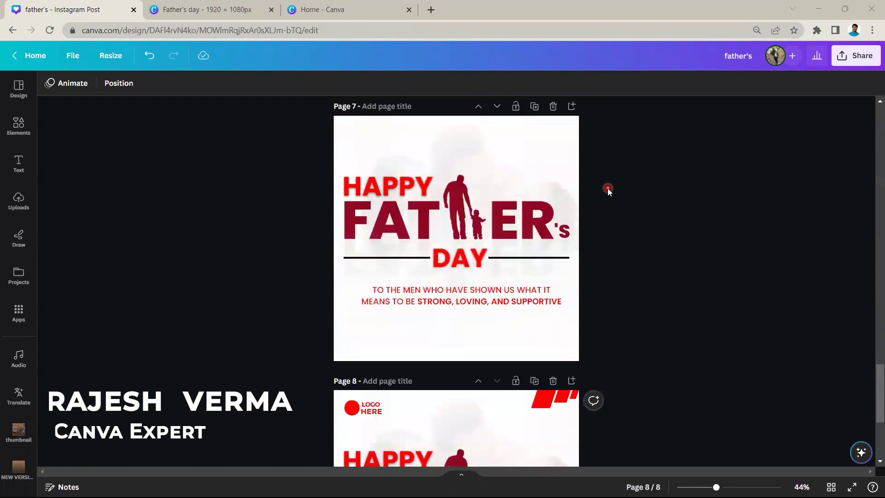
{"action": "scroll", "coordinate": [608, 188], "scroll_direction": "up", "scroll_amount": 2}
{"action": "scroll", "coordinate": [607, 188], "scroll_direction": "up", "scroll_amount": 3}
{"action": "scroll", "coordinate": [607, 188], "scroll_direction": "up", "scroll_amount": 3}
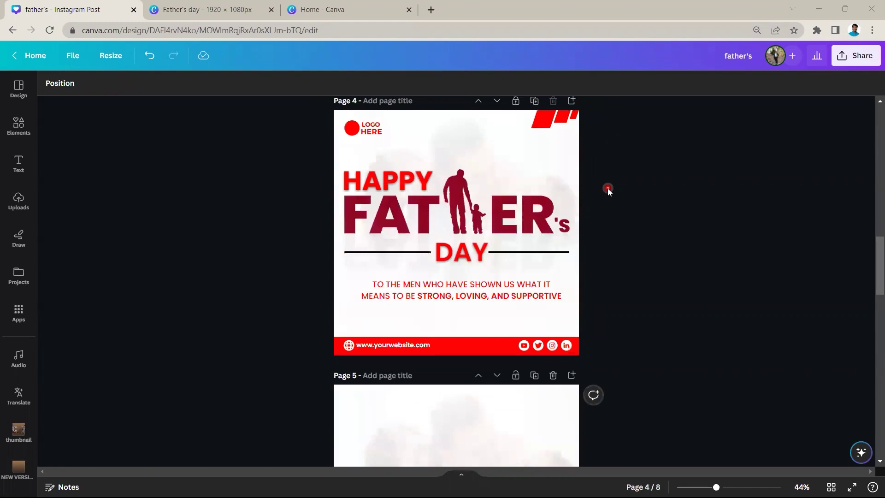
{"action": "scroll", "coordinate": [608, 188], "scroll_direction": "up", "scroll_amount": 1}
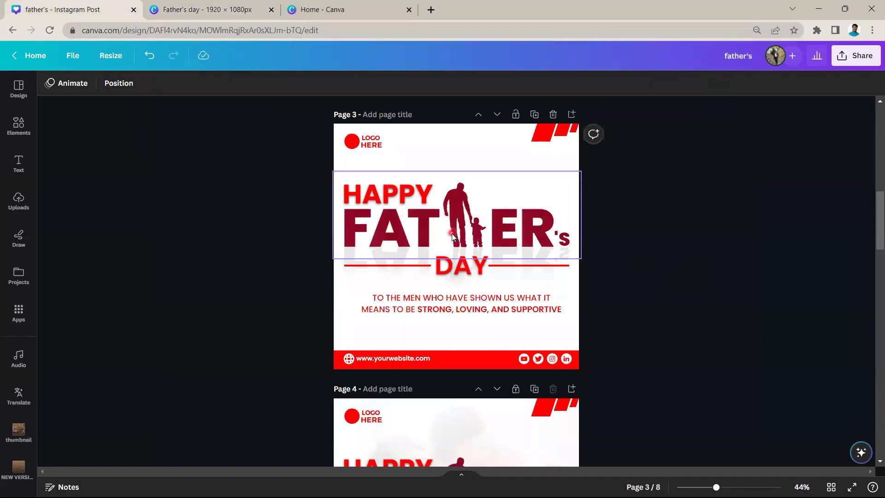
Step: Switch to the Father's day assets design and glance at the Elements library
{"action": "left_click", "coordinate": [175, 3]}
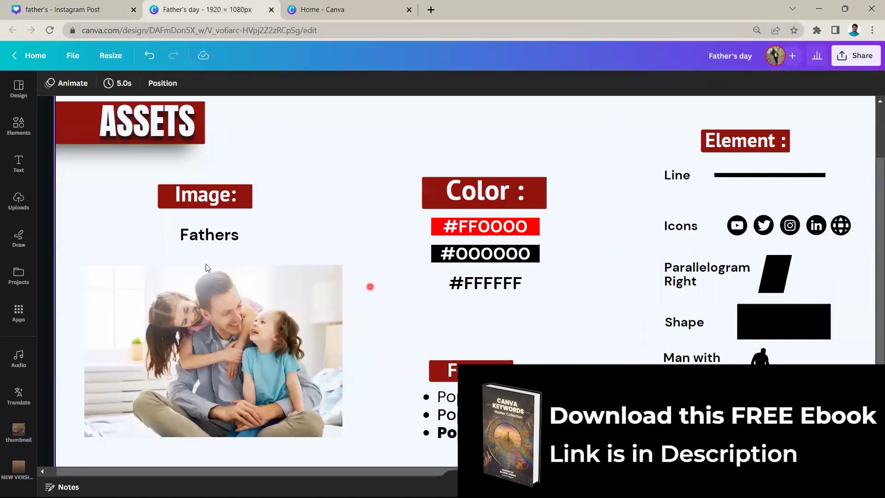
{"action": "scroll", "coordinate": [265, 313], "scroll_direction": "down", "scroll_amount": 2}
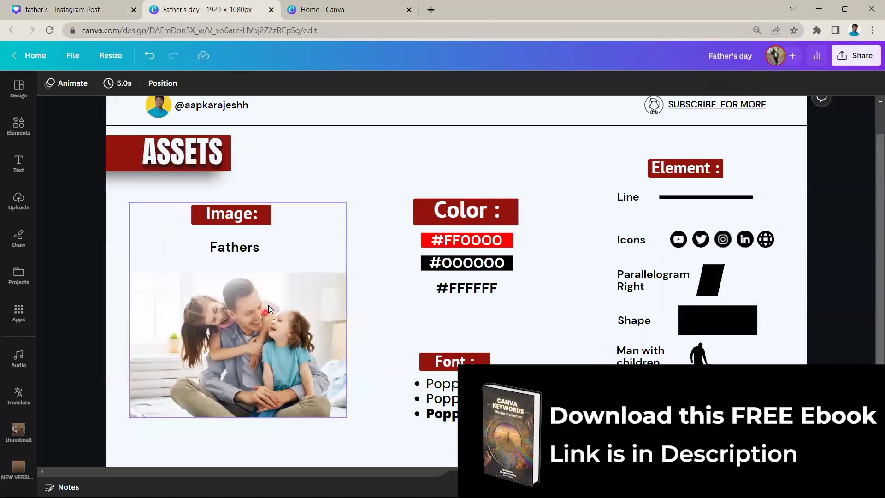
{"action": "left_click", "coordinate": [18, 125]}
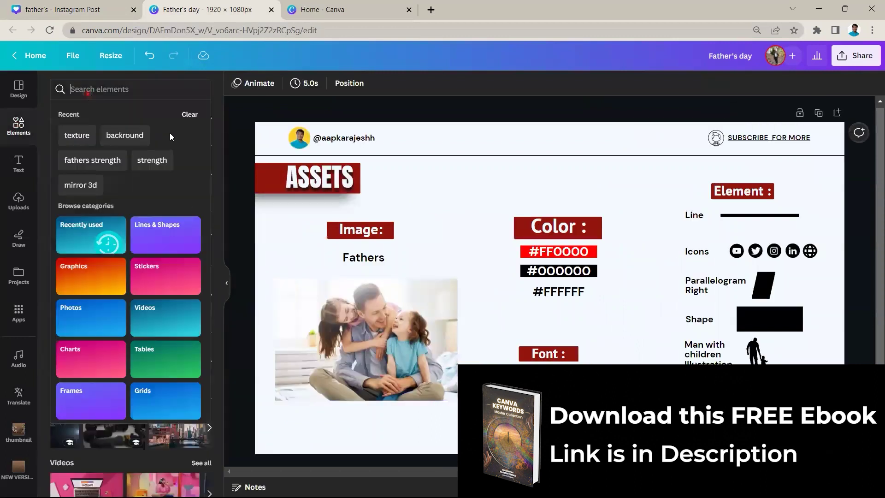
{"action": "left_click", "coordinate": [226, 282]}
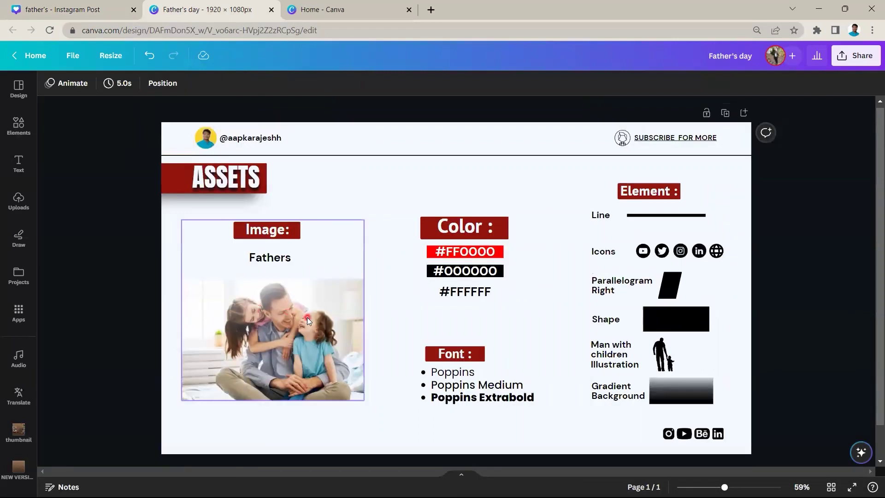
Step: Inspect the family photo group and the colour codes group on the assets sheet
{"action": "left_click", "coordinate": [309, 317]}
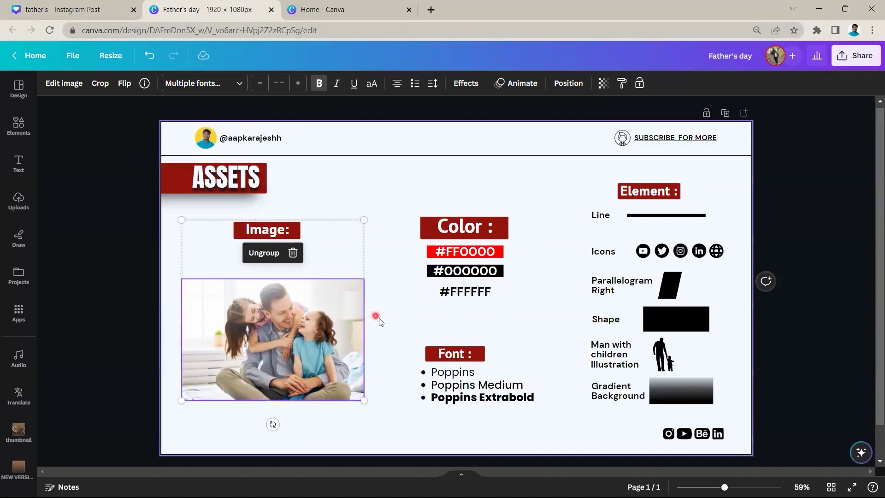
{"action": "left_click", "coordinate": [390, 308]}
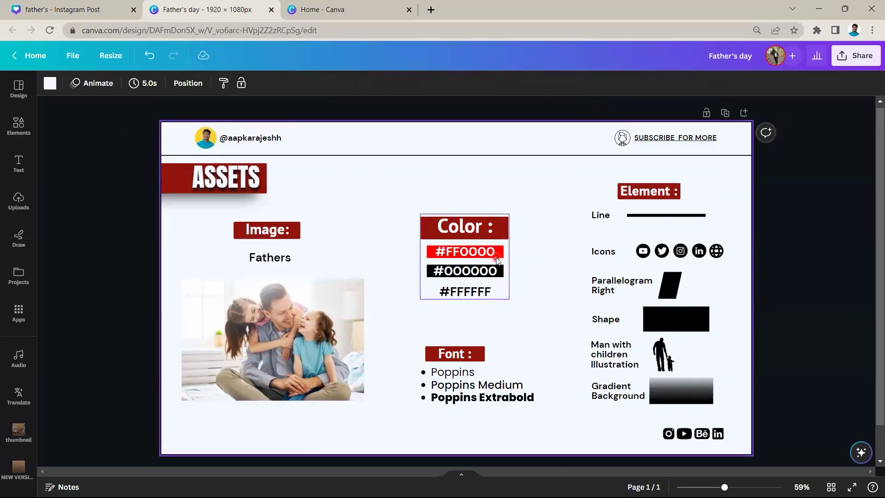
{"action": "scroll", "coordinate": [505, 257], "scroll_direction": "up", "scroll_amount": 2}
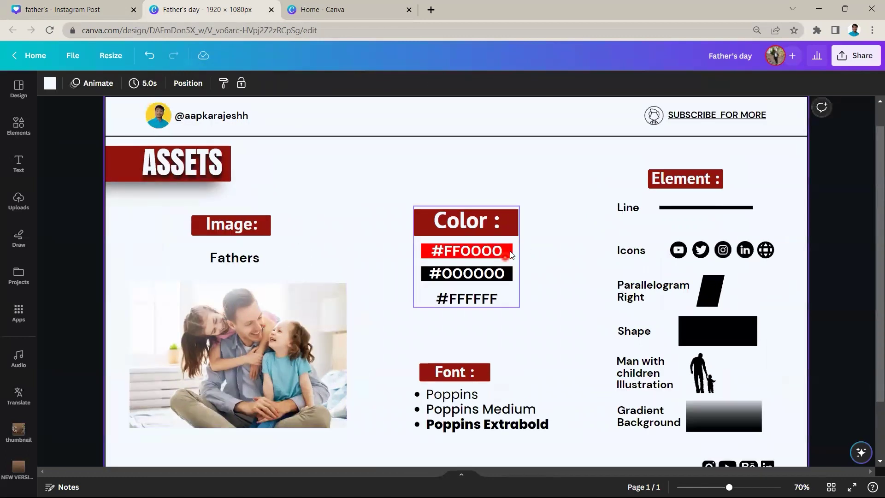
{"action": "left_click", "coordinate": [483, 274]}
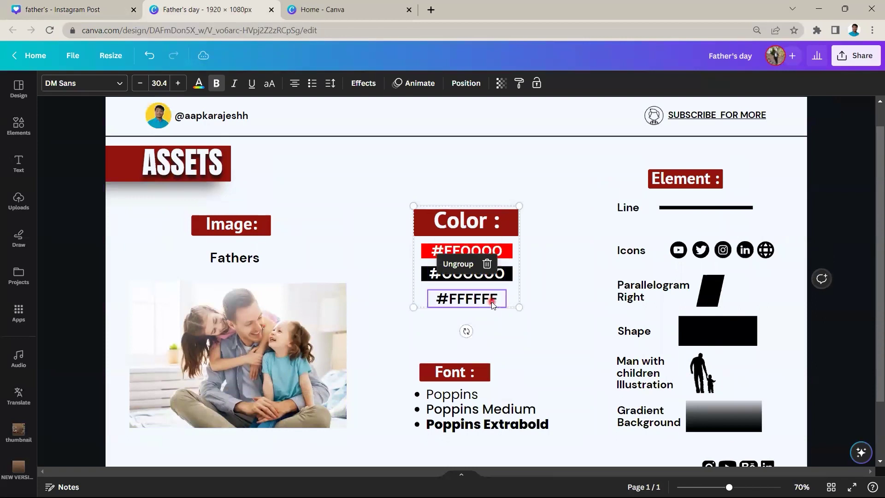
{"action": "left_click", "coordinate": [437, 175]}
Step: Inspect the Font list group and check the document's three Poppins weights
{"action": "scroll", "coordinate": [468, 306], "scroll_direction": "down", "scroll_amount": 2}
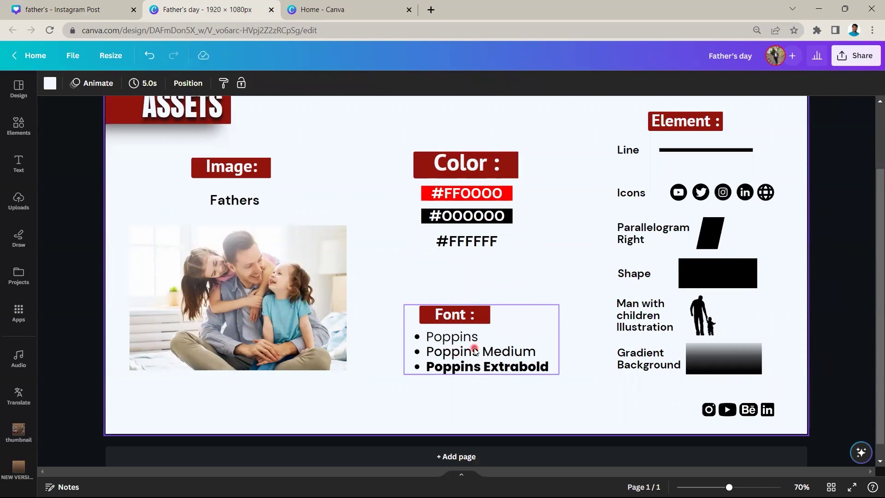
{"action": "left_click", "coordinate": [512, 371]}
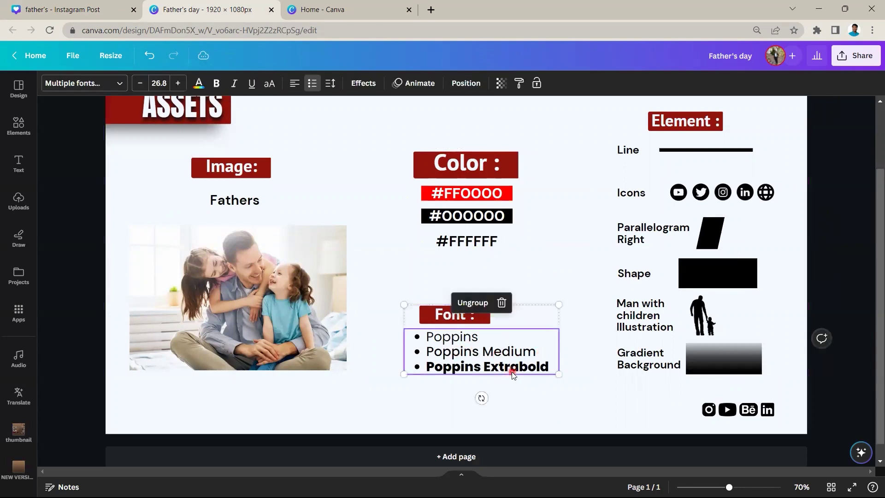
{"action": "left_click", "coordinate": [92, 84]}
{"action": "left_click", "coordinate": [230, 255]}
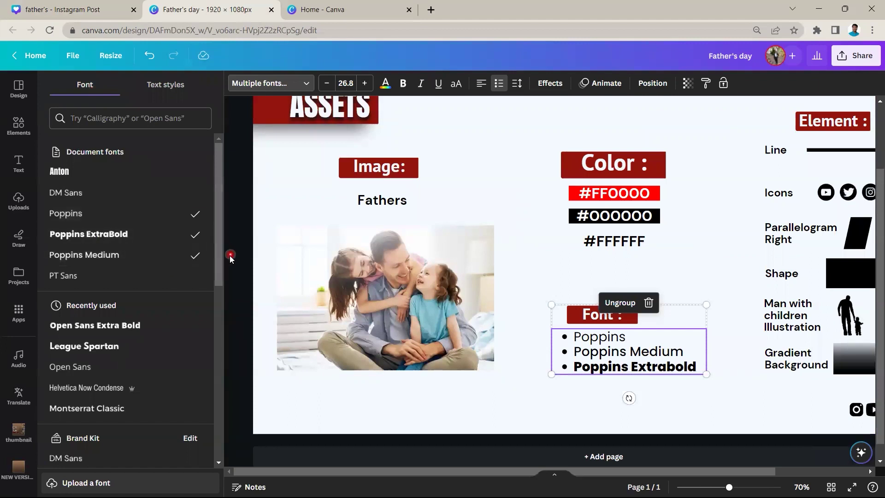
{"action": "left_click", "coordinate": [637, 207]}
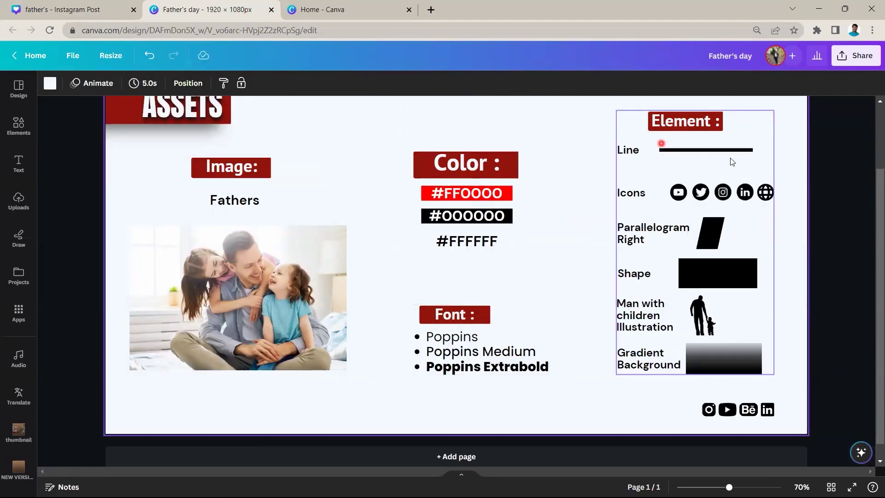
{"action": "scroll", "coordinate": [759, 222], "scroll_direction": "up", "scroll_amount": 2}
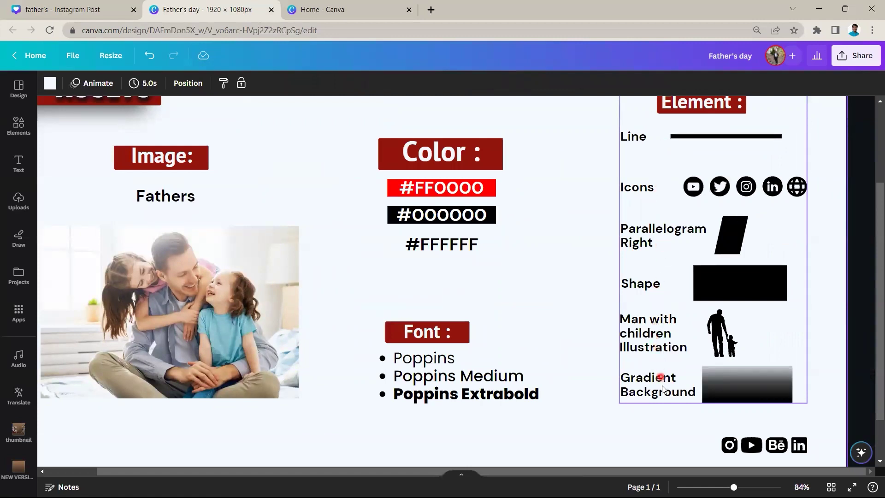
{"action": "scroll", "coordinate": [665, 387], "scroll_direction": "down", "scroll_amount": 1}
{"action": "scroll", "coordinate": [668, 384], "scroll_direction": "down", "scroll_amount": 1}
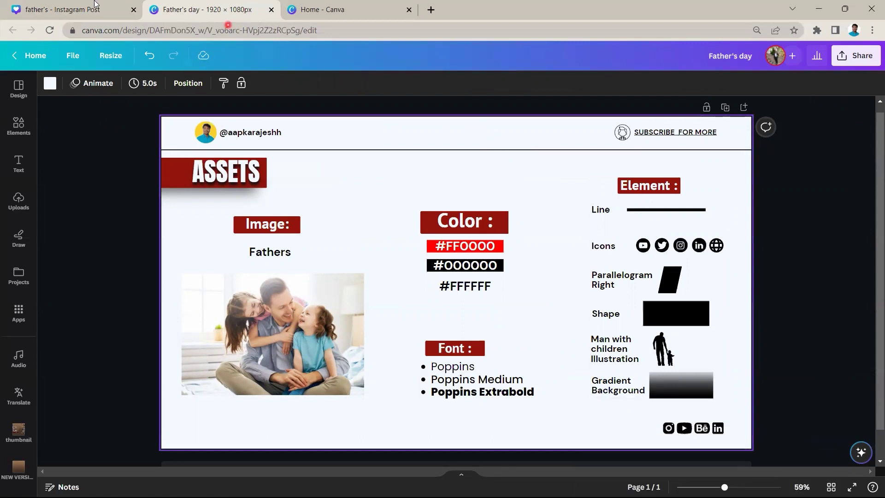
Step: Create a new blank Instagram Post design from the Canva home page
{"action": "left_click", "coordinate": [326, 8]}
{"action": "mouse_move", "coordinate": [529, 294]}
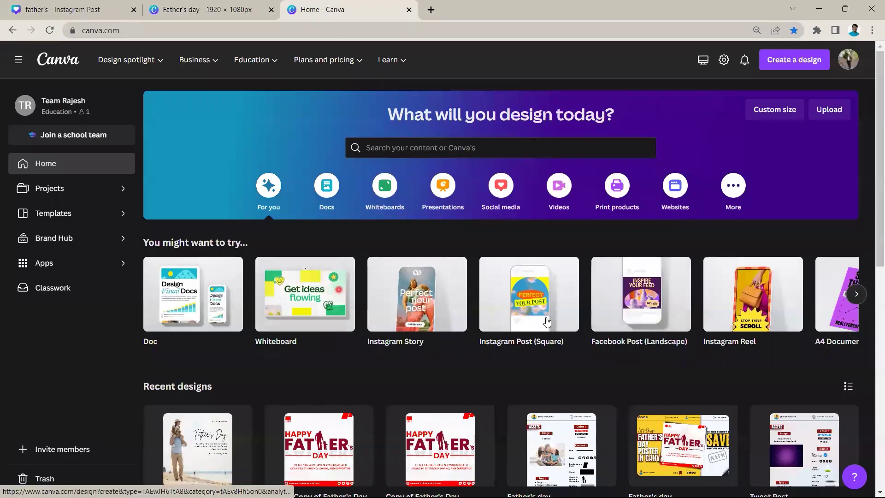
{"action": "left_click", "coordinate": [514, 311]}
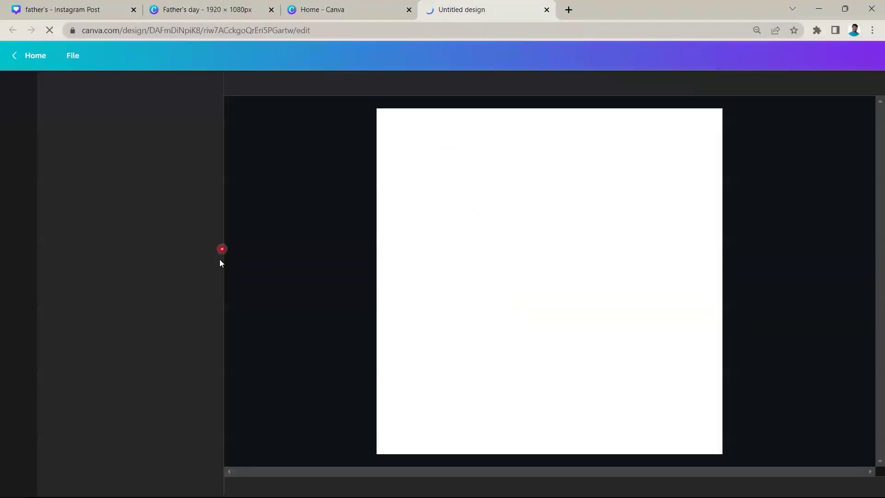
{"action": "left_click", "coordinate": [226, 278]}
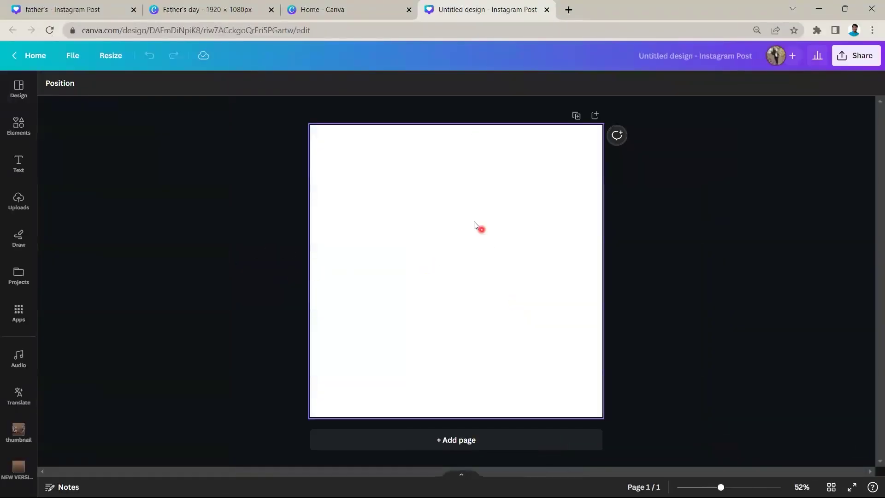
Step: In the Father's Day post, add a blank page after page 3
{"action": "key", "text": "ctrl+1"}
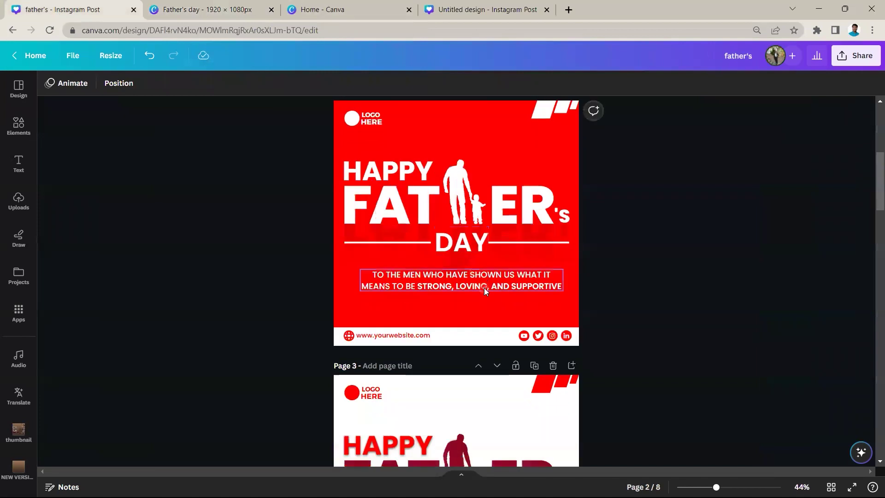
{"action": "scroll", "coordinate": [484, 288], "scroll_direction": "down", "scroll_amount": 5}
{"action": "scroll", "coordinate": [535, 283], "scroll_direction": "up", "scroll_amount": 2}
{"action": "key", "text": "ctrl+Return"}
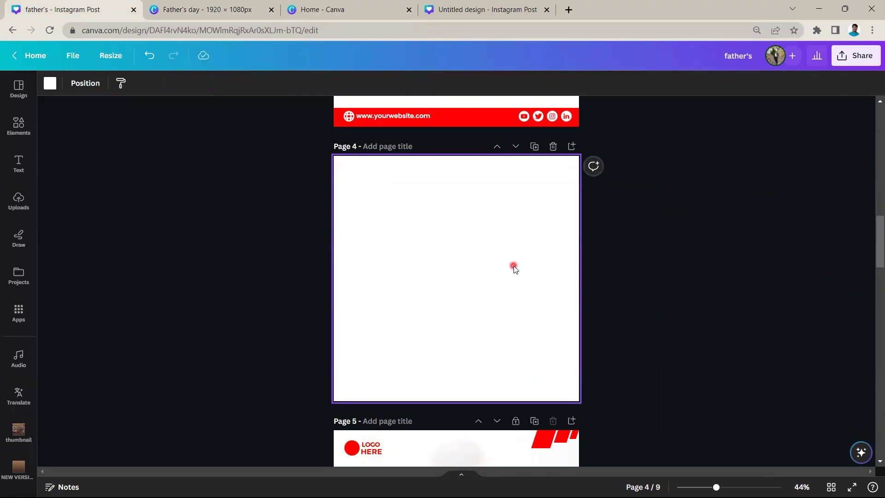
Step: Ungroup the family photo on the Father's day assets sheet and copy it
{"action": "left_click", "coordinate": [50, 84]}
{"action": "left_click", "coordinate": [60, 146]}
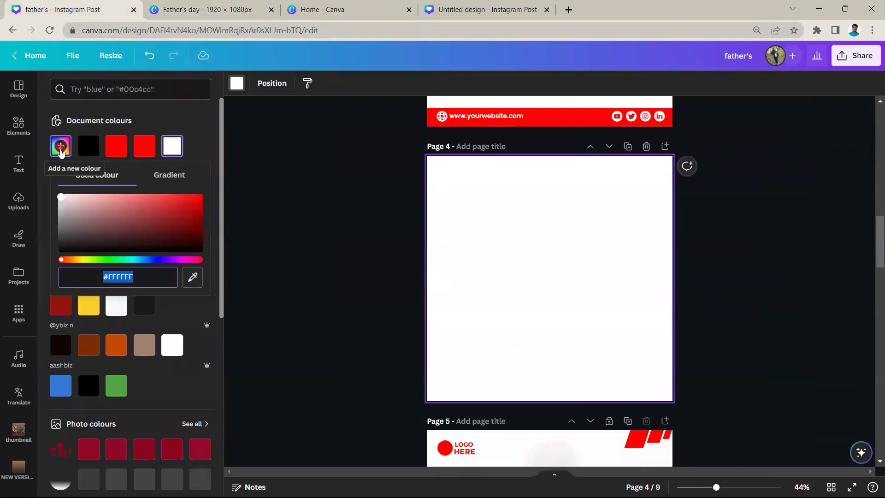
{"action": "left_click", "coordinate": [359, 239]}
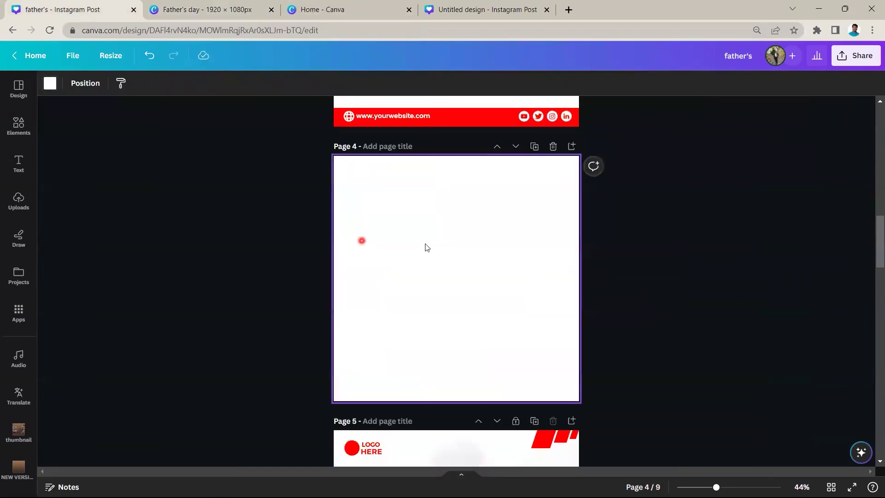
{"action": "left_click", "coordinate": [207, 9]}
{"action": "left_click", "coordinate": [246, 261]}
{"action": "left_click", "coordinate": [246, 189]}
{"action": "left_click", "coordinate": [422, 170]}
{"action": "left_click", "coordinate": [285, 299]}
{"action": "key", "text": "ctrl+c"}
Step: Paste the family photo onto blank page 4 of the Father's Day post
{"action": "left_click", "coordinate": [69, 9]}
{"action": "left_click", "coordinate": [415, 236]}
{"action": "key", "text": "ctrl+v"}
{"action": "left_click", "coordinate": [449, 323]}
Step: Crop and reposition the family photo so it fills page 4 as a background
{"action": "right_click", "coordinate": [450, 325]}
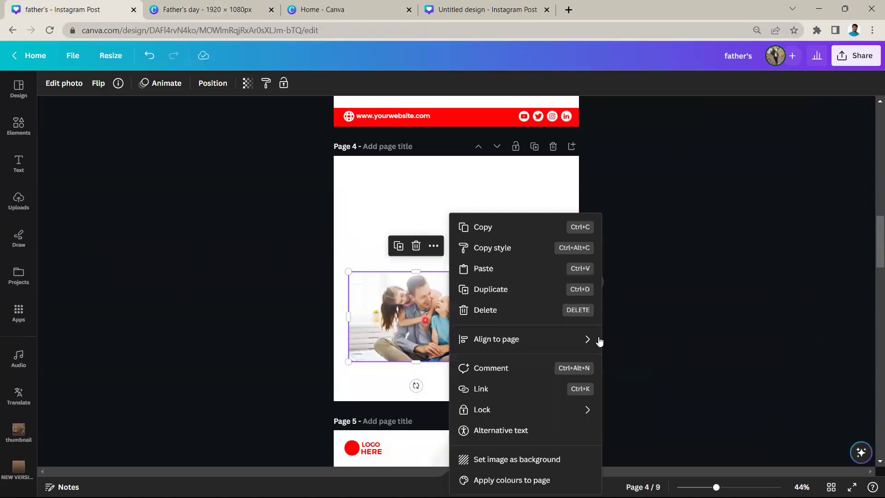
{"action": "left_click", "coordinate": [547, 461]}
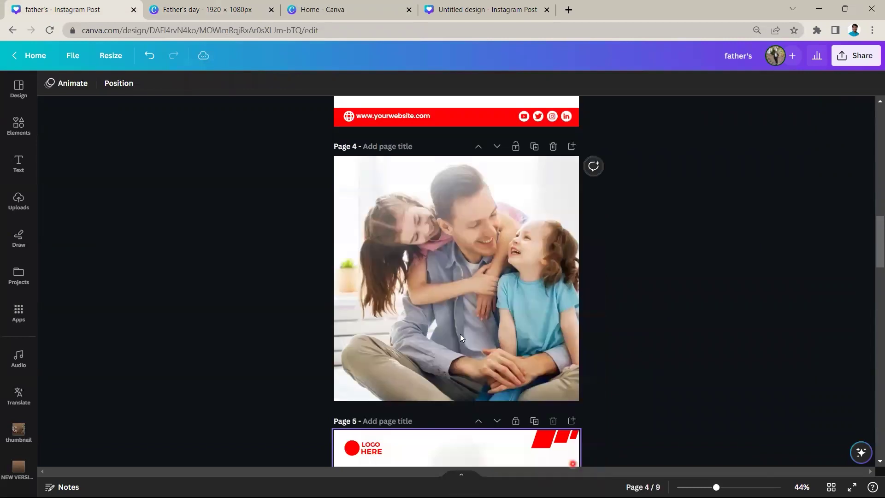
{"action": "double_click", "coordinate": [462, 323]}
{"action": "left_click_drag", "start_coordinate": [478, 336], "coordinate": [463, 335]}
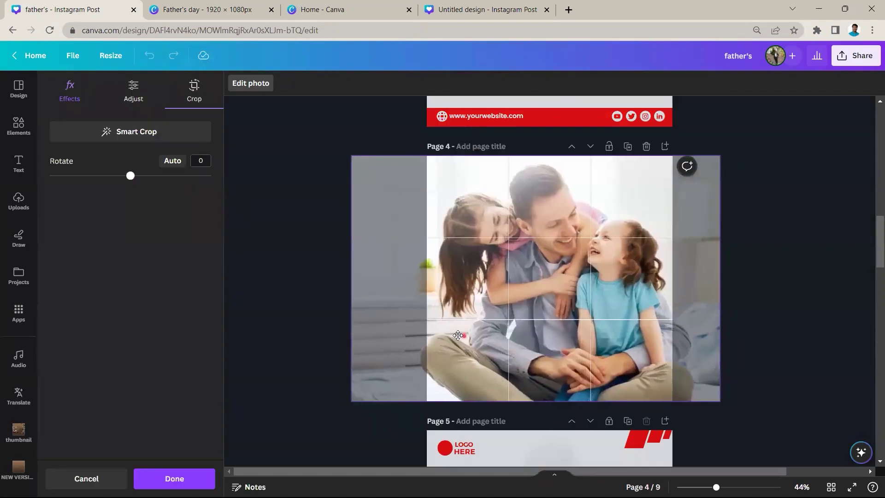
{"action": "left_click_drag", "start_coordinate": [463, 335], "coordinate": [305, 315]}
{"action": "left_click", "coordinate": [305, 315]}
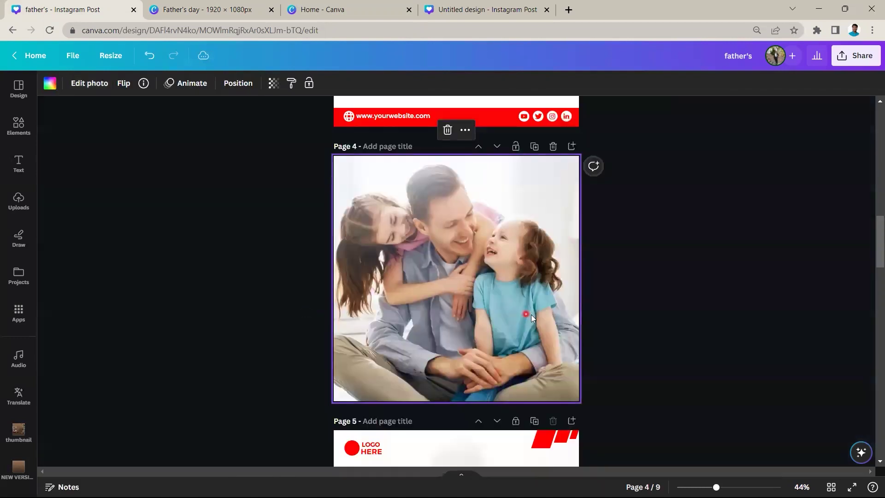
{"action": "double_click", "coordinate": [532, 315]}
{"action": "left_click_drag", "start_coordinate": [533, 322], "coordinate": [293, 260]}
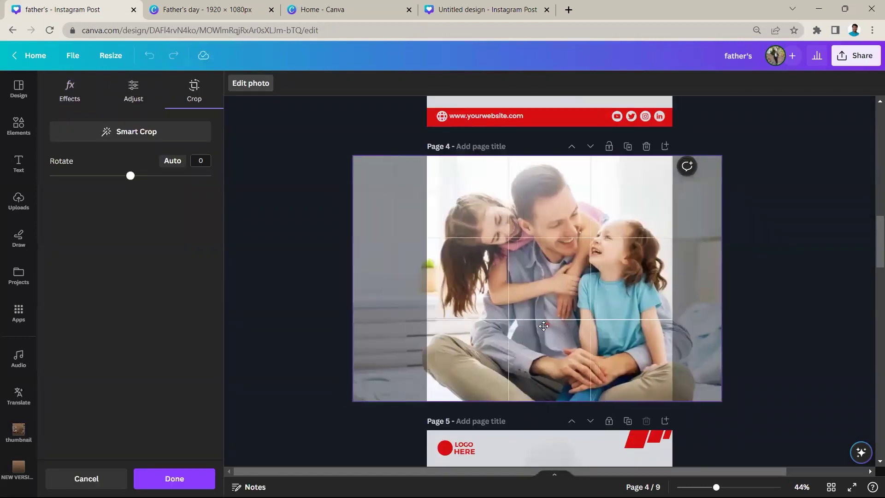
{"action": "left_click", "coordinate": [293, 259]}
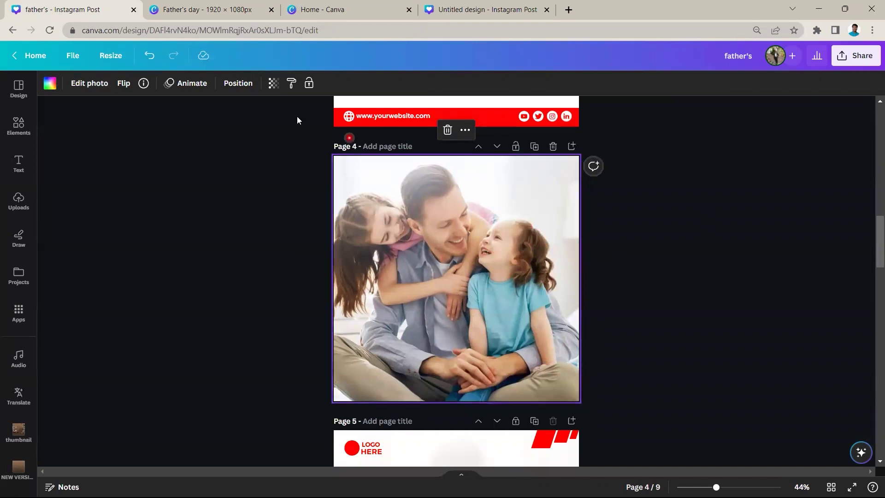
Step: Set the background photo's transparency to 15
{"action": "left_click", "coordinate": [274, 84]}
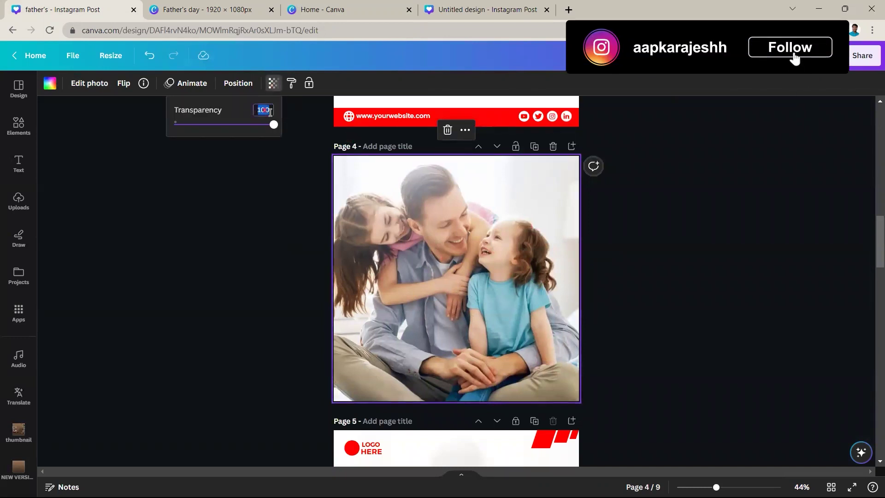
{"action": "type", "text": "15"}
{"action": "key", "text": "Return"}
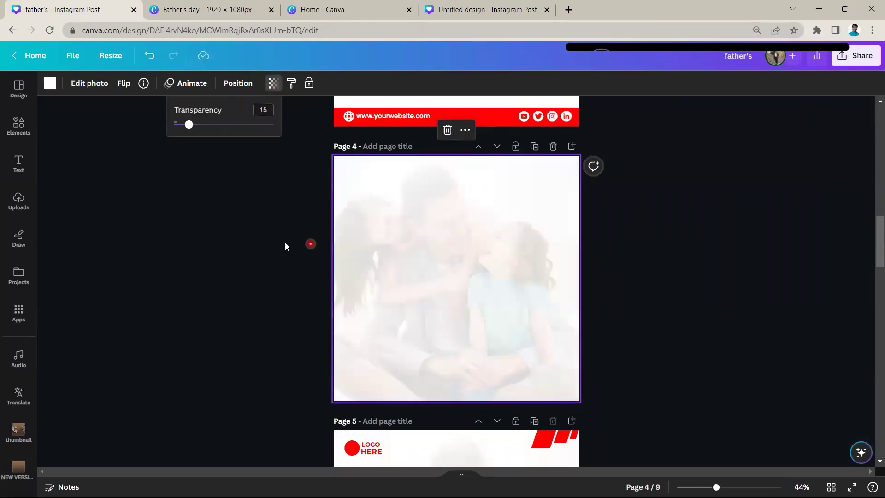
{"action": "left_click", "coordinate": [392, 216]}
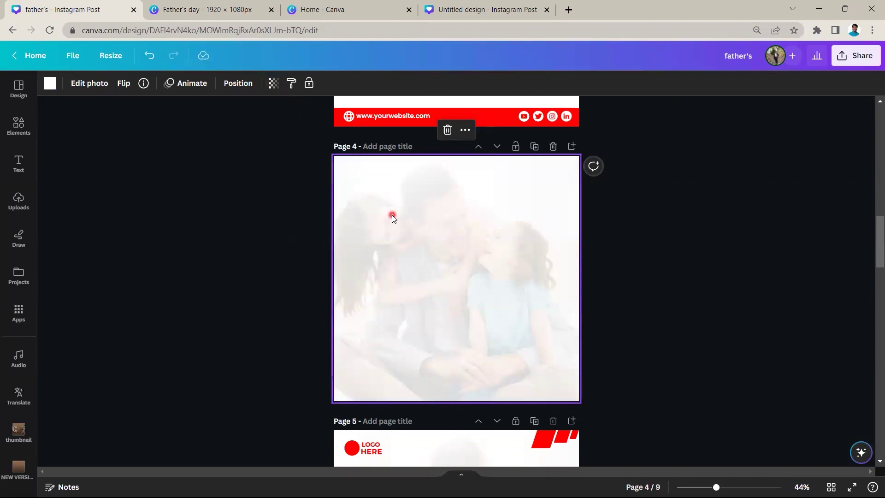
{"action": "left_click", "coordinate": [404, 244]}
Step: On Page 6, replace an accidental paragraph box with an 'Add a heading' text box
{"action": "scroll", "coordinate": [418, 249], "scroll_direction": "down", "scroll_amount": 8}
{"action": "scroll", "coordinate": [518, 226], "scroll_direction": "down", "scroll_amount": 4}
{"action": "scroll", "coordinate": [515, 296], "scroll_direction": "down", "scroll_amount": 5}
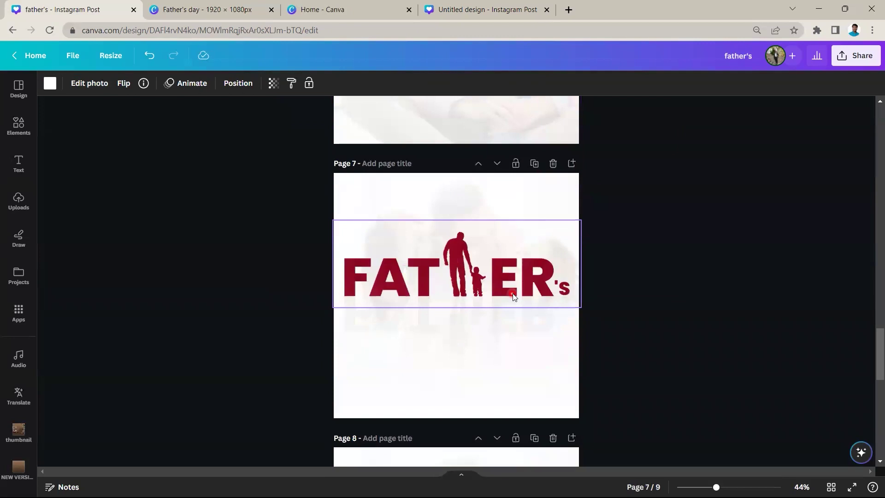
{"action": "scroll", "coordinate": [493, 272], "scroll_direction": "up", "scroll_amount": 3}
{"action": "scroll", "coordinate": [475, 246], "scroll_direction": "up", "scroll_amount": 1}
{"action": "left_click", "coordinate": [460, 208]}
{"action": "scroll", "coordinate": [460, 214], "scroll_direction": "up", "scroll_amount": 2}
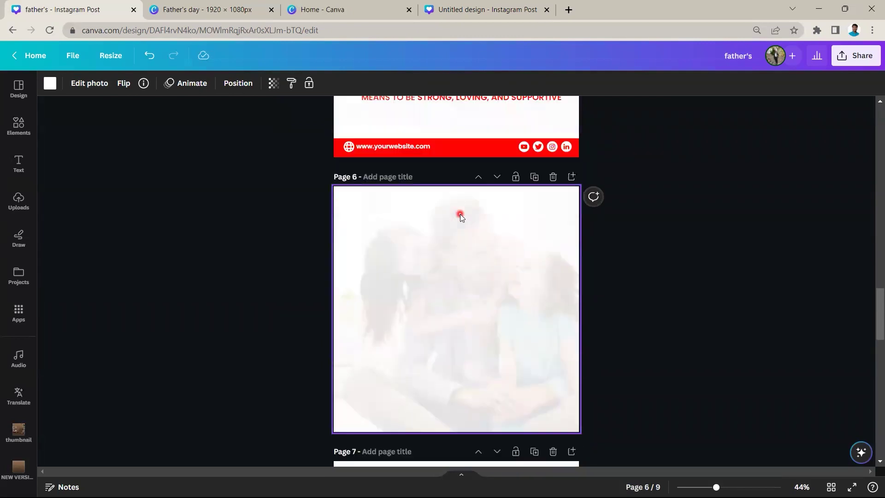
{"action": "key", "text": "t"}
{"action": "left_click", "coordinate": [478, 309]}
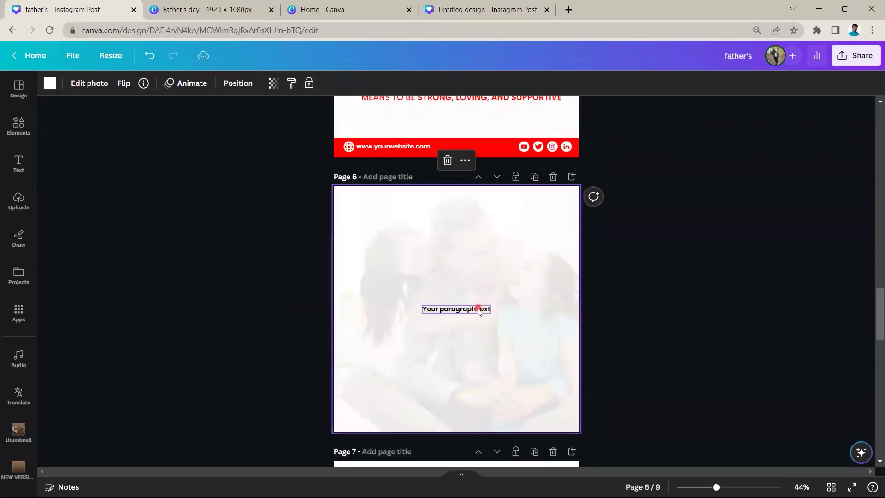
{"action": "key", "text": "Delete"}
{"action": "left_click", "coordinate": [19, 164]}
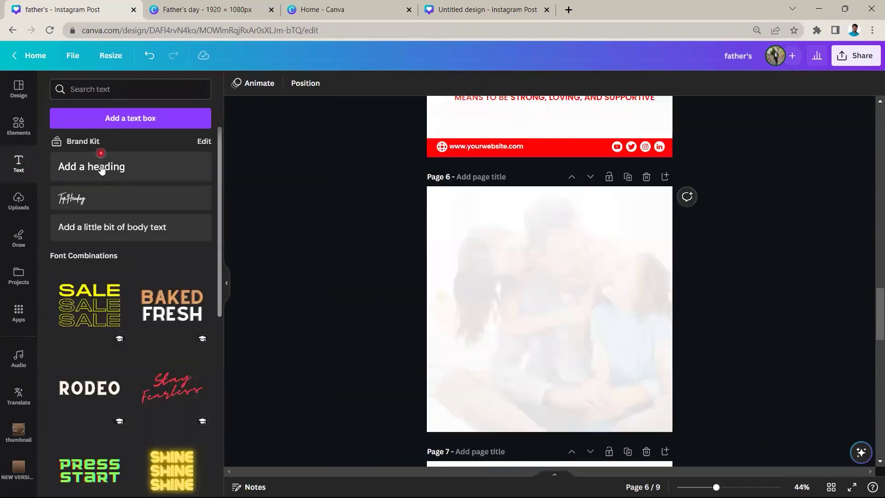
{"action": "left_click", "coordinate": [101, 168]}
Step: Replace the Page 6 heading text with a single large letter F
{"action": "left_click", "coordinate": [225, 286]}
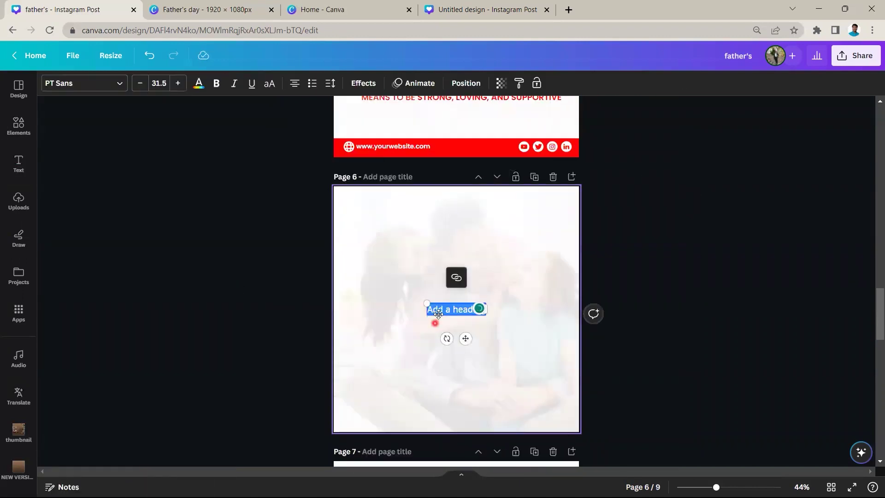
{"action": "left_click", "coordinate": [444, 311]}
{"action": "key", "text": "ctrl+a"}
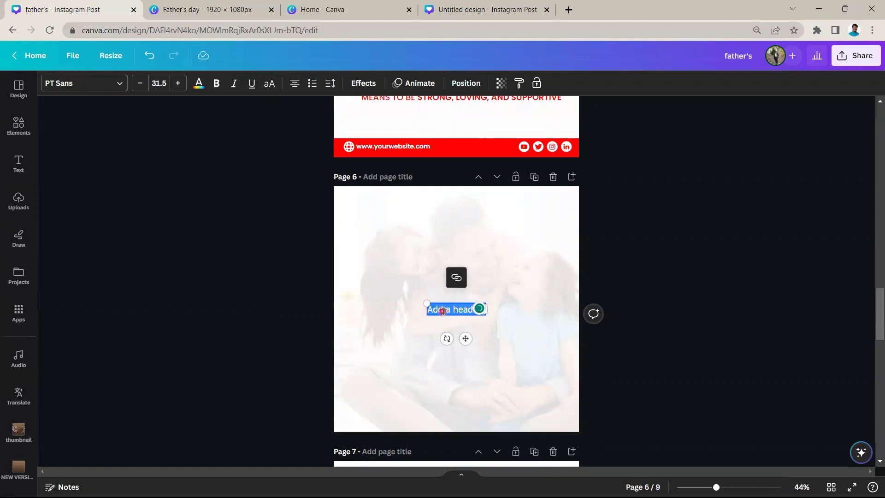
{"action": "key", "text": "BackSpace"}
{"action": "key", "text": "ctrl+v"}
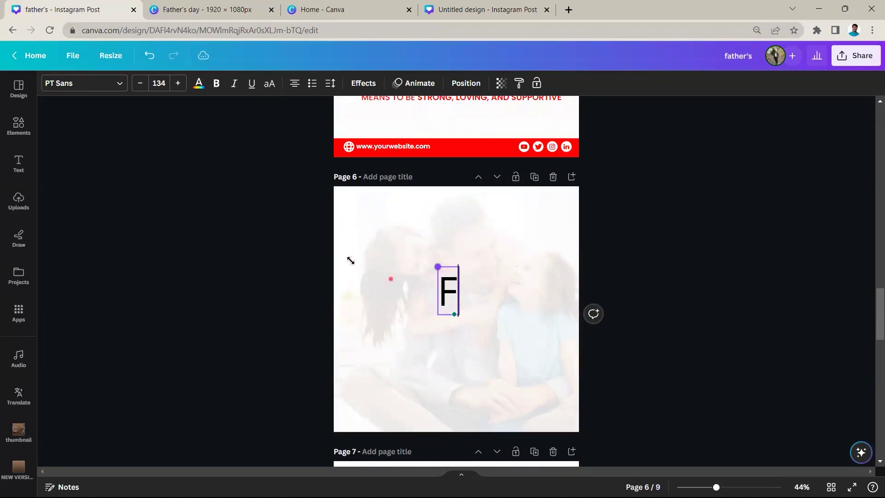
{"action": "left_click", "coordinate": [483, 314]}
{"action": "scroll", "coordinate": [460, 318], "scroll_direction": "down", "scroll_amount": 5}
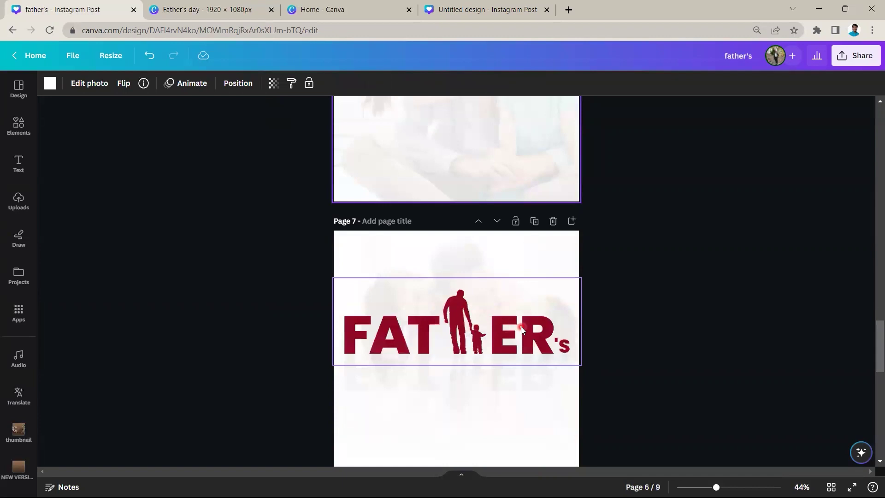
{"action": "scroll", "coordinate": [518, 331], "scroll_direction": "up", "scroll_amount": 5}
Step: Set the F's font to Poppins ExtraBold via a 'pop' font search
{"action": "left_click", "coordinate": [445, 279]}
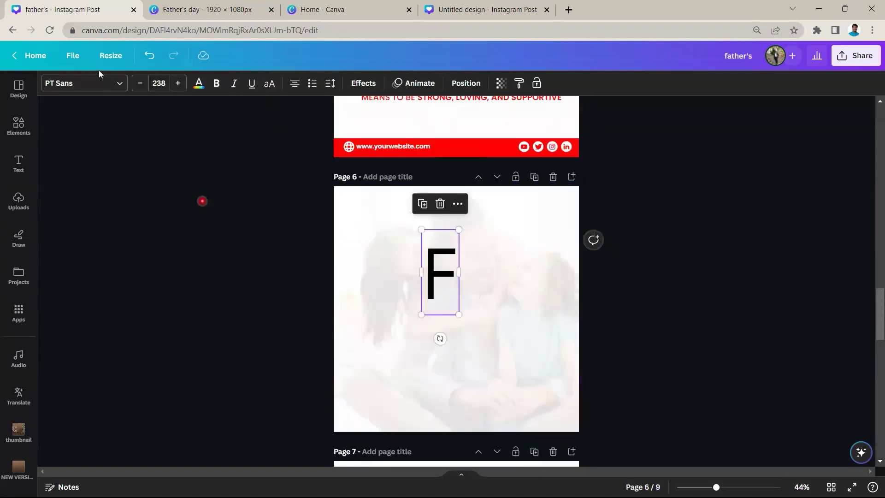
{"action": "left_click", "coordinate": [103, 84]}
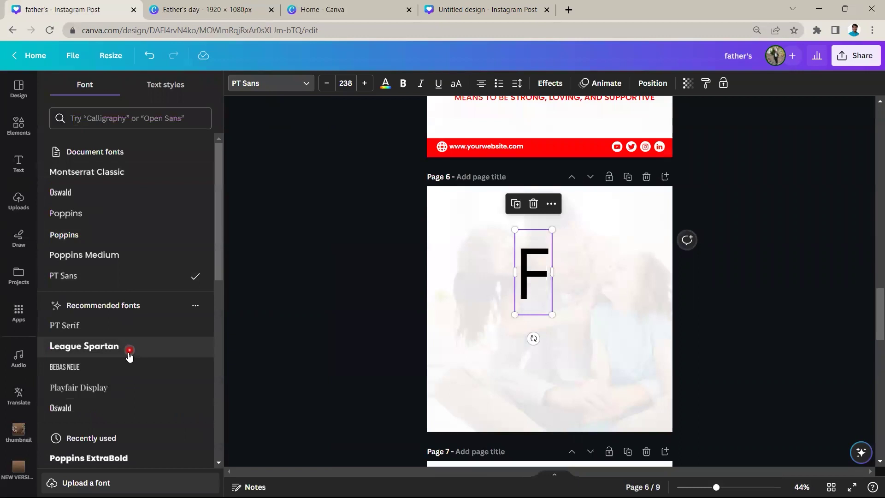
{"action": "left_click", "coordinate": [131, 118]}
{"action": "type", "text": "pop"}
{"action": "left_click", "coordinate": [92, 193]}
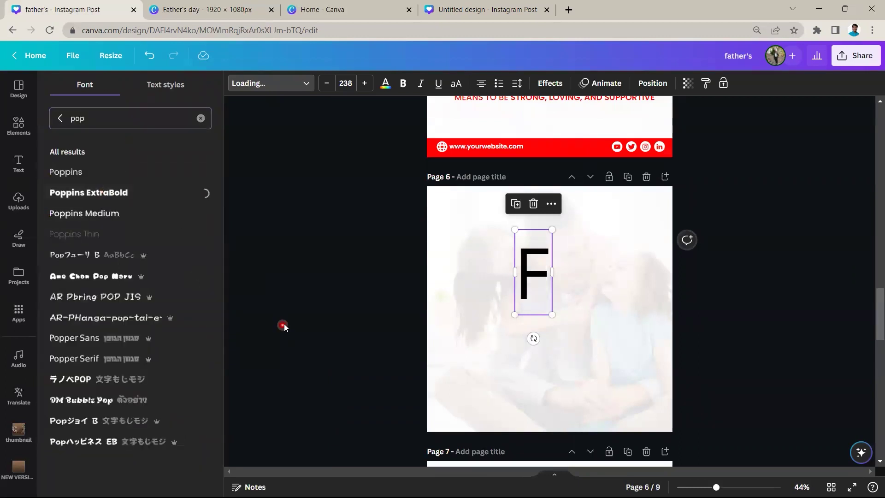
{"action": "left_click", "coordinate": [323, 318]}
Step: Resize the letter F and move it left on Page 6
{"action": "left_click_drag", "start_coordinate": [497, 365], "coordinate": [489, 353]}
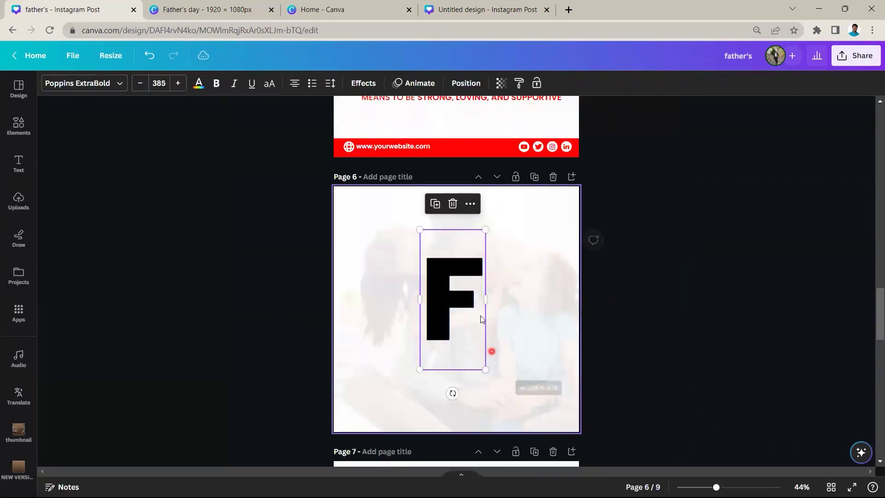
{"action": "mouse_move", "coordinate": [484, 230]}
{"action": "left_mouse_down"}
{"action": "mouse_move", "coordinate": [465, 227]}
{"action": "mouse_move", "coordinate": [444, 268]}
{"action": "left_mouse_up"}
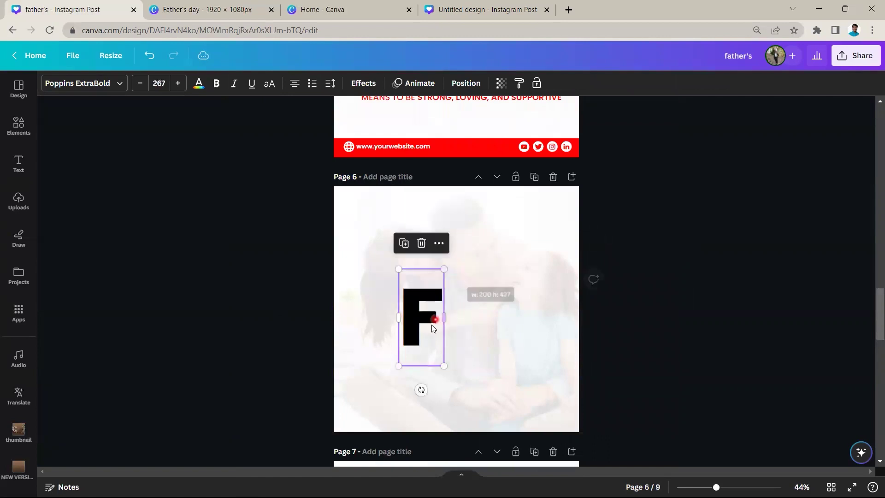
{"action": "left_click_drag", "start_coordinate": [431, 325], "coordinate": [395, 310]}
{"action": "left_click", "coordinate": [454, 322]}
{"action": "left_click", "coordinate": [389, 278]}
Step: Duplicate the F into separate letters retyped as a and t
{"action": "left_click", "coordinate": [367, 227]}
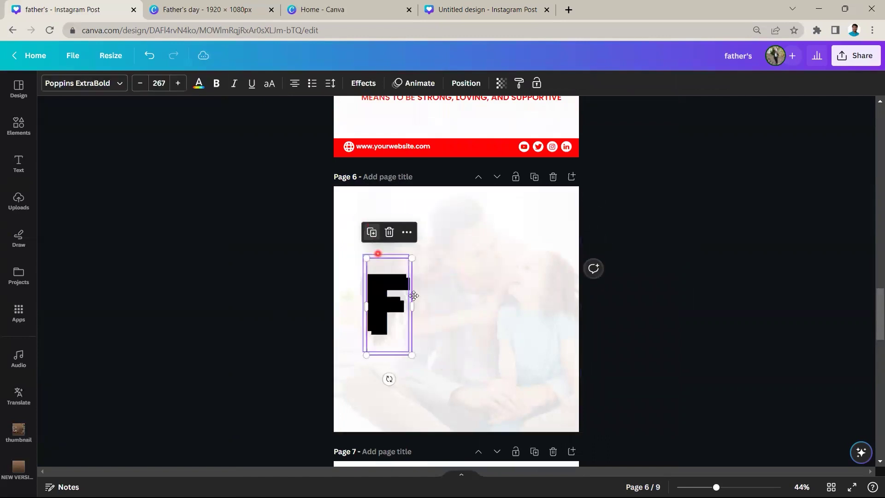
{"action": "left_click", "coordinate": [435, 293]}
{"action": "type", "text": "a"}
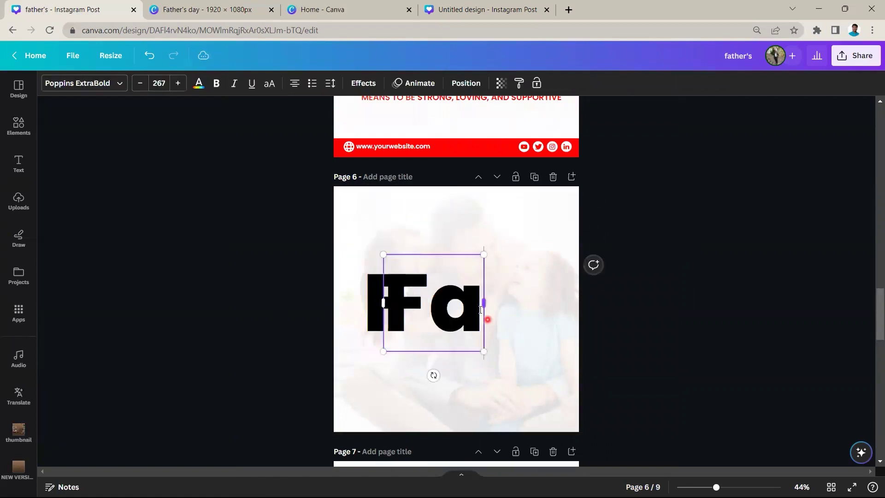
{"action": "left_click", "coordinate": [417, 228]}
{"action": "left_click_drag", "start_coordinate": [442, 292], "coordinate": [491, 302]}
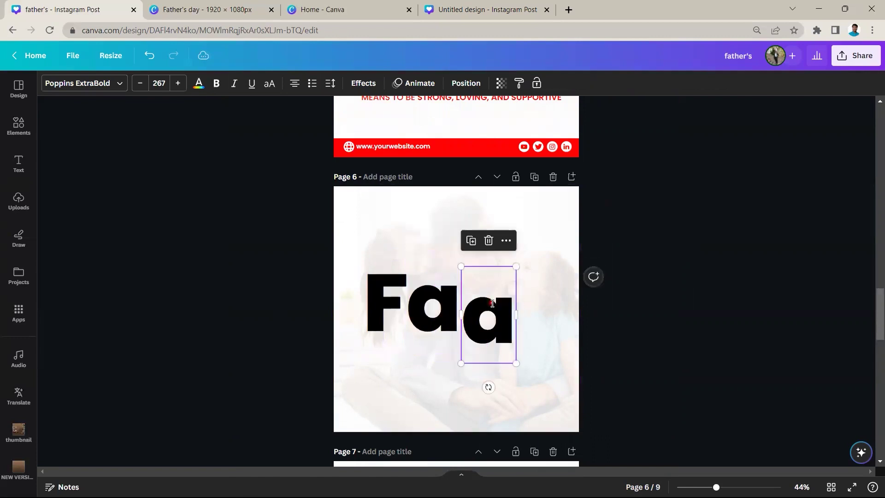
{"action": "double_click", "coordinate": [492, 304]}
{"action": "type", "text": "t"}
Step: Duplicate the t for further letters, then select all the letters on Page 6
{"action": "left_click", "coordinate": [471, 240]}
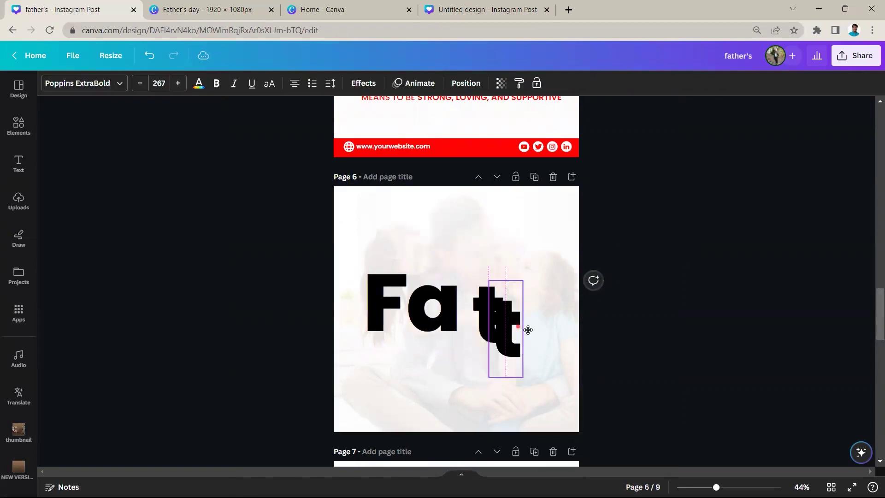
{"action": "double_click", "coordinate": [528, 329]}
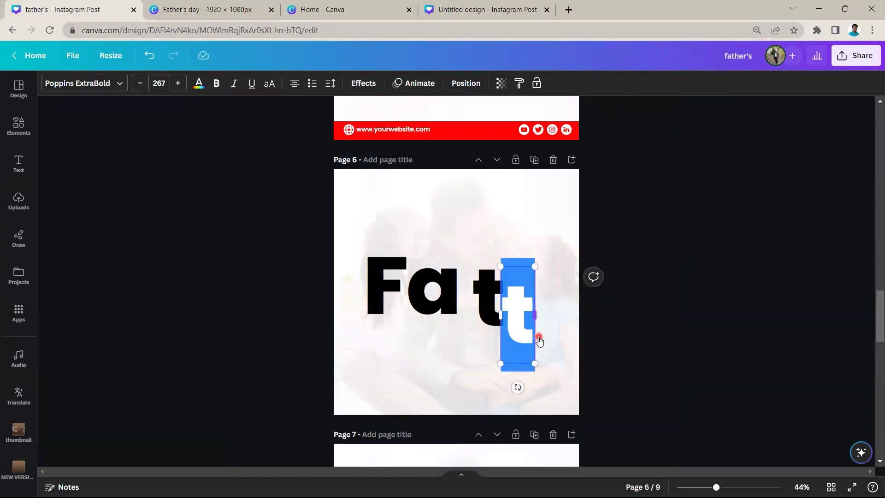
{"action": "scroll", "coordinate": [433, 387], "scroll_direction": "down", "scroll_amount": 3}
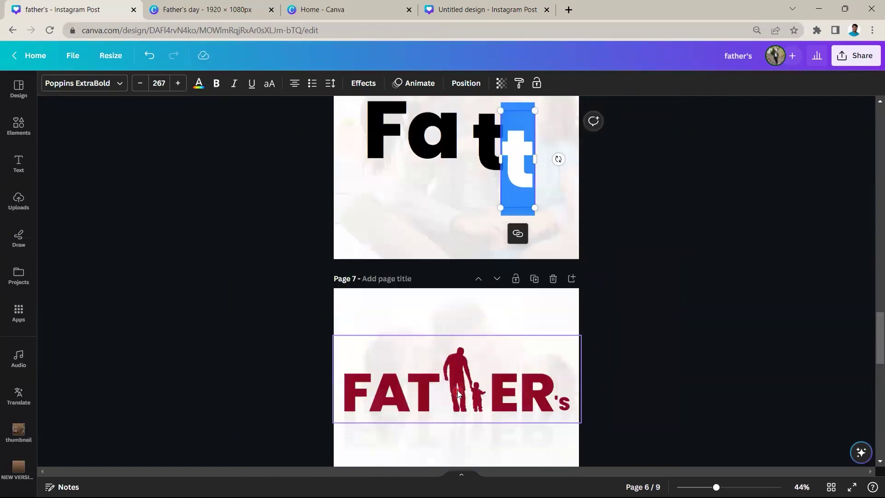
{"action": "scroll", "coordinate": [458, 394], "scroll_direction": "up", "scroll_amount": 2}
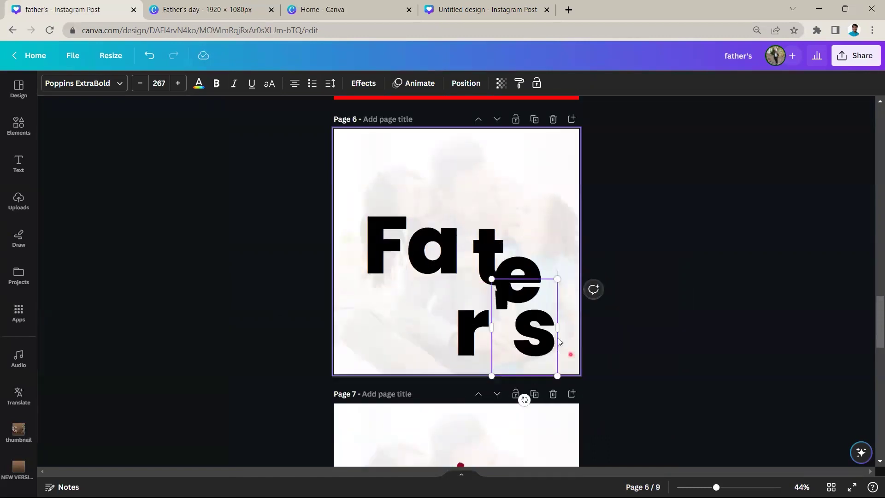
{"action": "left_click_drag", "start_coordinate": [388, 214], "coordinate": [547, 254]}
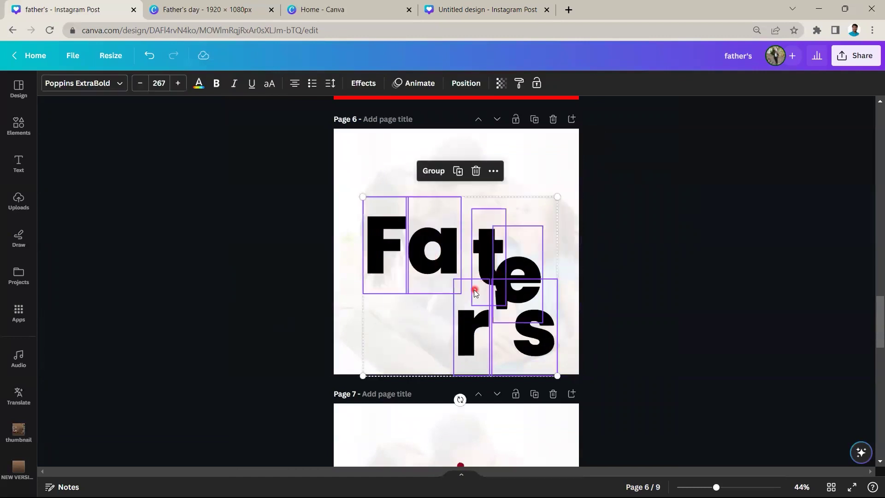
Step: Select the Page 6 letters, including the s, then deselect the group
{"action": "left_click", "coordinate": [575, 192]}
{"action": "key", "text": "Tab"}
{"action": "key", "text": "Tab"}
{"action": "key", "text": "Tab"}
{"action": "left_click", "coordinate": [555, 289]}
{"action": "left_click_drag", "start_coordinate": [582, 372], "coordinate": [282, 162]}
{"action": "left_click", "coordinate": [270, 87]}
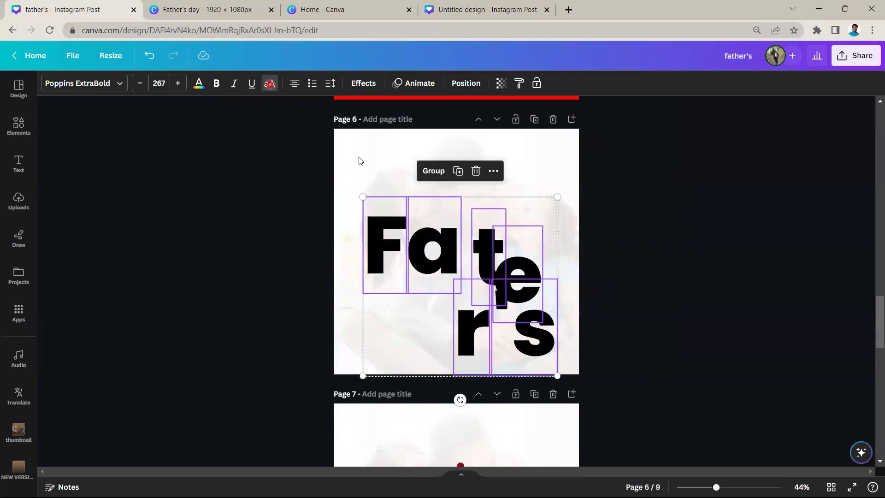
Step: Drag the A, T, E and R into a row beside the F
{"action": "left_click", "coordinate": [644, 311]}
{"action": "left_click", "coordinate": [391, 254]}
{"action": "left_click_drag", "start_coordinate": [409, 249], "coordinate": [382, 243]}
{"action": "left_click_drag", "start_coordinate": [516, 276], "coordinate": [544, 264]}
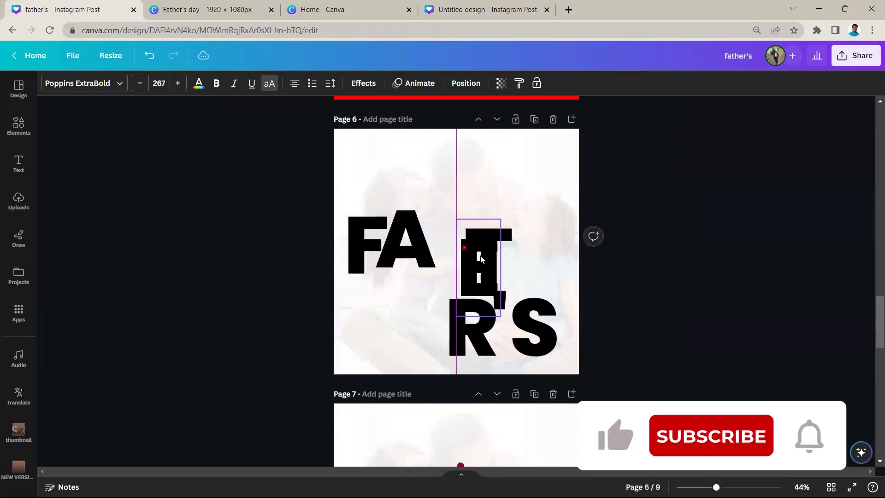
{"action": "mouse_move", "coordinate": [489, 267]}
{"action": "left_mouse_down"}
{"action": "mouse_move", "coordinate": [489, 256]}
{"action": "mouse_move", "coordinate": [431, 236]}
{"action": "left_mouse_up"}
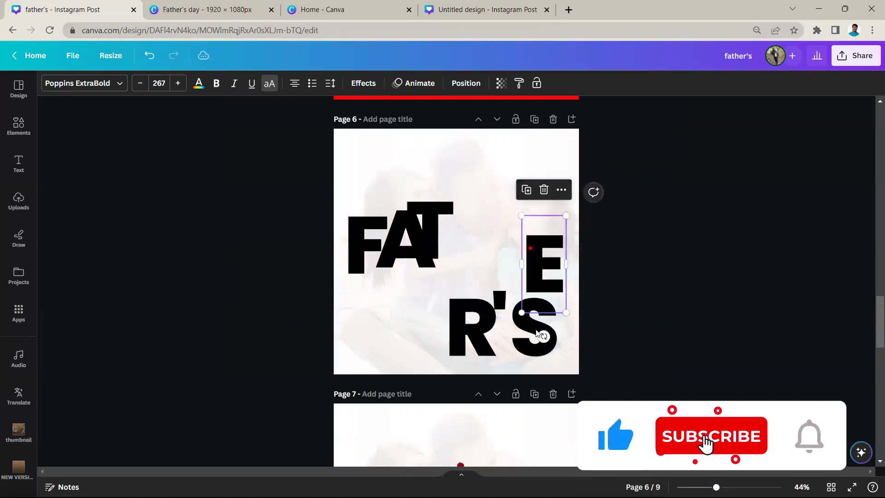
{"action": "left_click_drag", "start_coordinate": [543, 265], "coordinate": [489, 239]}
{"action": "left_click_drag", "start_coordinate": [492, 324], "coordinate": [525, 268]}
Step: Select all the letters and shrink the group, moving it up-left
{"action": "left_click_drag", "start_coordinate": [589, 345], "coordinate": [340, 184]}
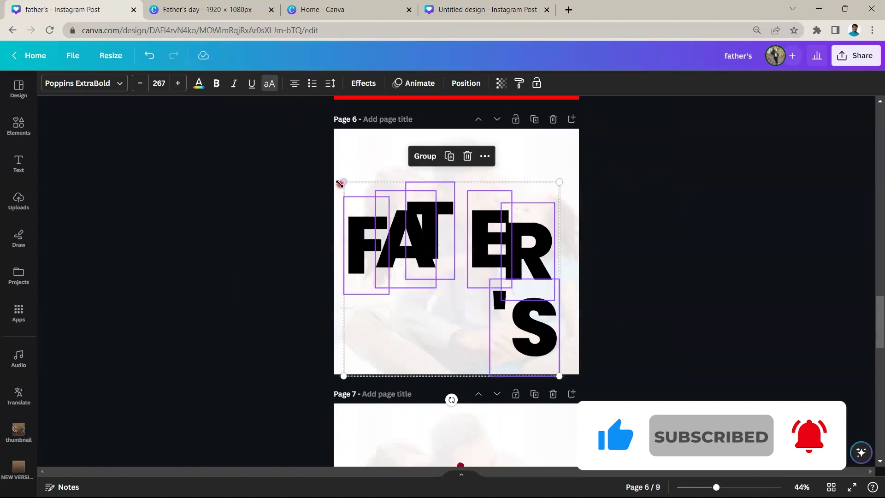
{"action": "left_click_drag", "start_coordinate": [447, 264], "coordinate": [450, 270]}
{"action": "left_click_drag", "start_coordinate": [502, 318], "coordinate": [401, 253]}
{"action": "left_click", "coordinate": [495, 277]}
Step: Move the 'S to the end of the line and respace the R, E, T and A
{"action": "left_click_drag", "start_coordinate": [444, 276], "coordinate": [544, 236]}
{"action": "left_click_drag", "start_coordinate": [445, 238], "coordinate": [497, 237]}
{"action": "left_click", "coordinate": [432, 244]}
{"action": "left_click_drag", "start_coordinate": [441, 243], "coordinate": [462, 243]}
{"action": "mouse_move", "coordinate": [396, 235]}
{"action": "left_mouse_down"}
{"action": "mouse_move", "coordinate": [418, 235]}
{"action": "mouse_move", "coordinate": [374, 246]}
{"action": "left_mouse_up"}
{"action": "left_click", "coordinate": [384, 244]}
{"action": "left_click_drag", "start_coordinate": [496, 238], "coordinate": [489, 235]}
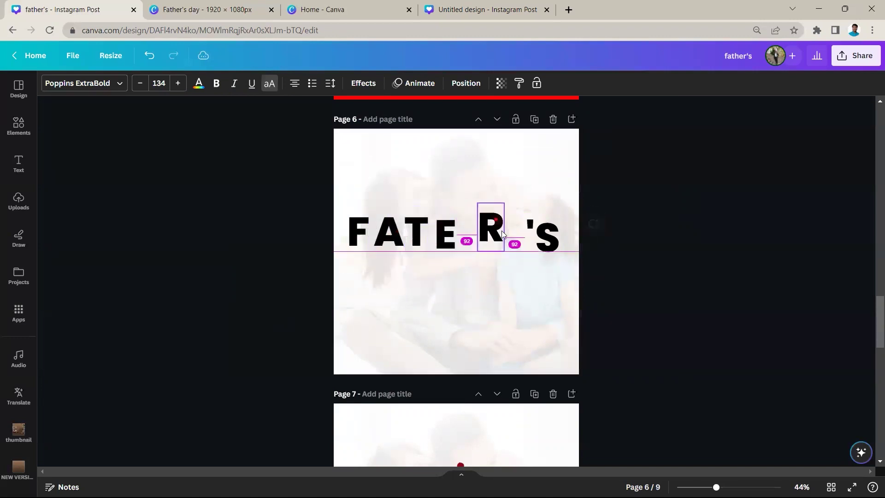
Step: Marquee-select the five FATER letters and enlarge them by a corner handle
{"action": "mouse_move", "coordinate": [344, 200]}
{"action": "left_mouse_down"}
{"action": "mouse_move", "coordinate": [516, 277]}
{"action": "mouse_move", "coordinate": [549, 200]}
{"action": "left_mouse_up"}
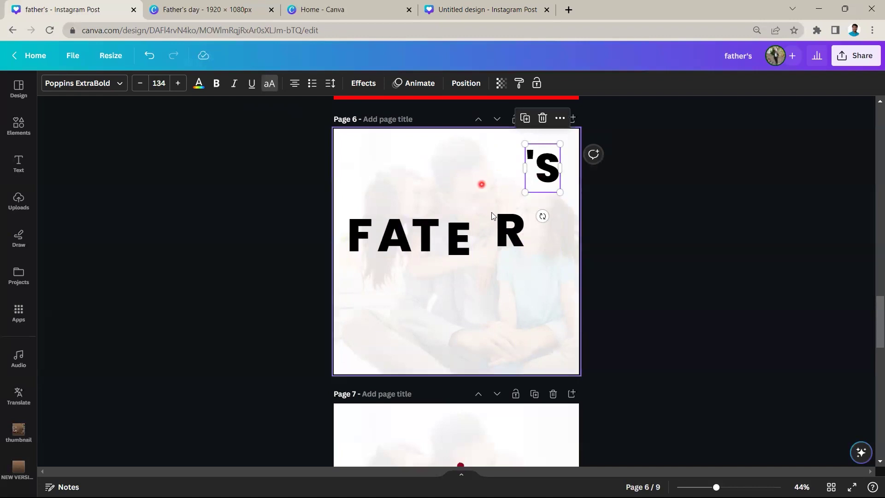
{"action": "left_click_drag", "start_coordinate": [304, 243], "coordinate": [585, 261]}
{"action": "left_click_drag", "start_coordinate": [526, 268], "coordinate": [548, 291]}
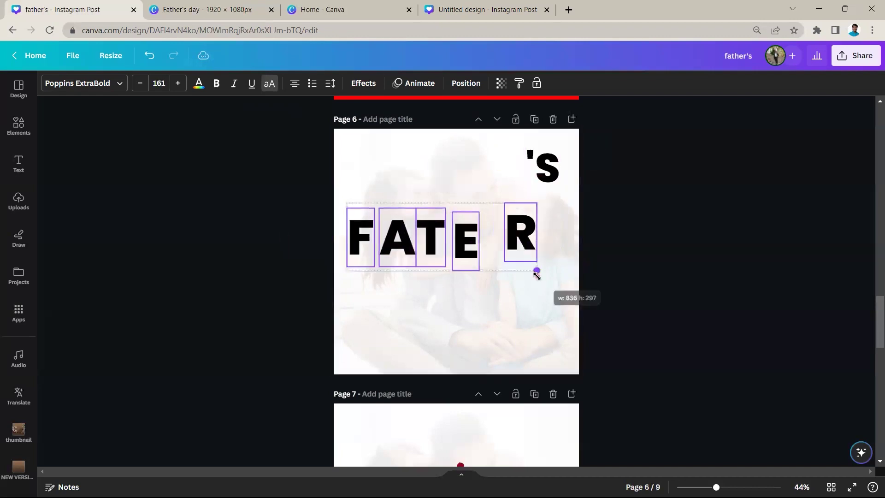
{"action": "left_click", "coordinate": [531, 283]}
Step: Show the rulers with Shift+R and delete the stray guides on page 6
{"action": "key", "text": "shift+r"}
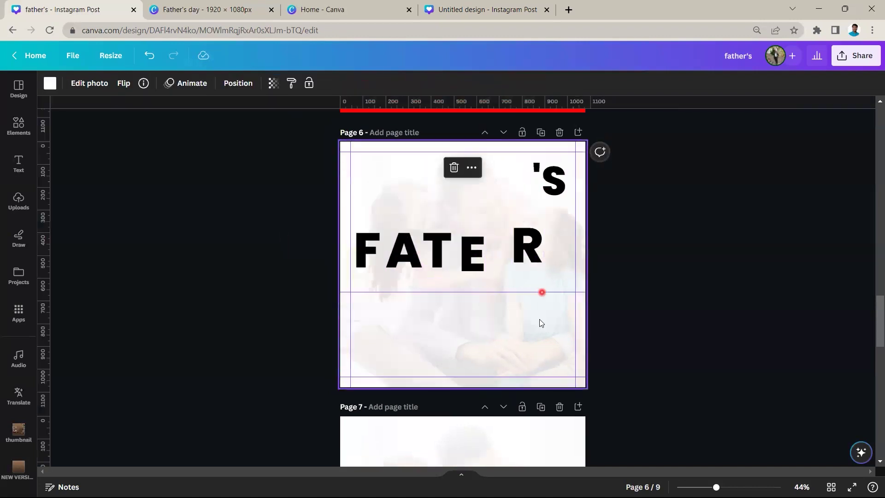
{"action": "left_click_drag", "start_coordinate": [346, 206], "coordinate": [350, 207]}
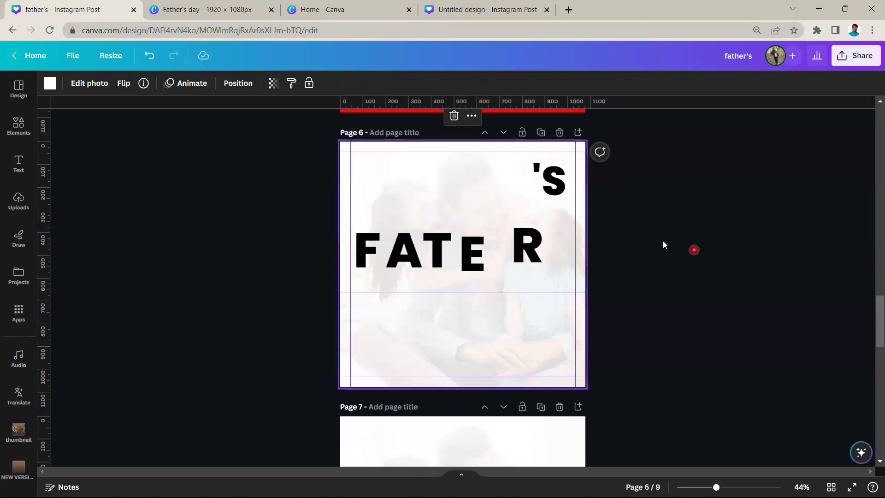
{"action": "left_click", "coordinate": [159, 211]}
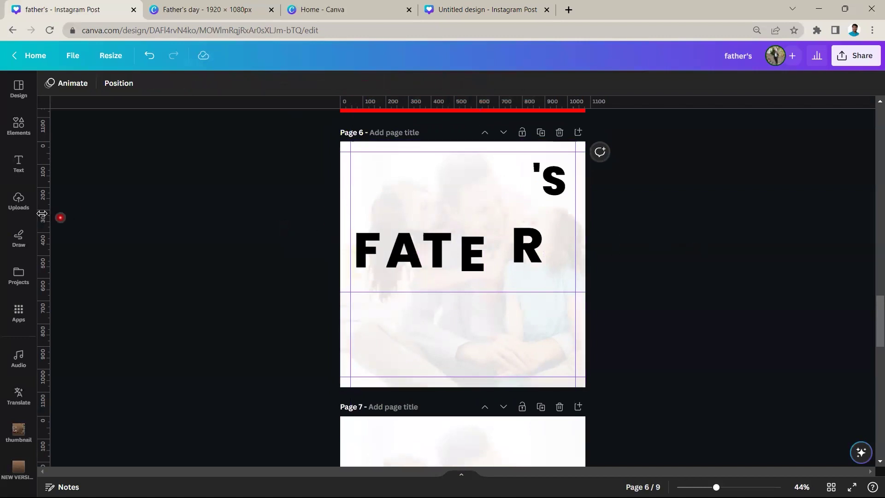
{"action": "left_click", "coordinate": [435, 188]}
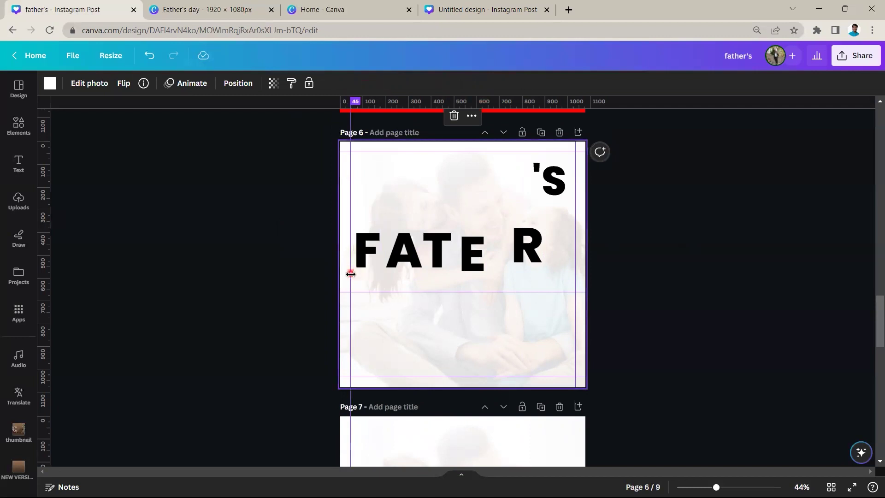
{"action": "left_click_drag", "start_coordinate": [350, 274], "coordinate": [339, 273]}
{"action": "left_click", "coordinate": [549, 291]}
{"action": "key", "text": "Delete"}
{"action": "key", "text": "Delete"}
{"action": "left_click", "coordinate": [529, 376]}
{"action": "key", "text": "Delete"}
{"action": "left_click", "coordinate": [484, 152]}
{"action": "key", "text": "Delete"}
Step: Recolour the temporary white square over the letters black
{"action": "left_click", "coordinate": [431, 295]}
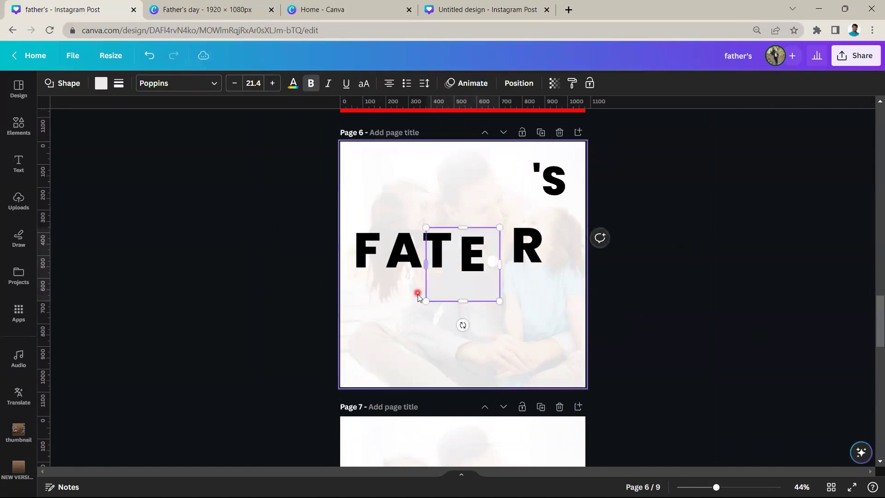
{"action": "left_click", "coordinate": [100, 85]}
{"action": "left_click", "coordinate": [109, 155]}
{"action": "left_click", "coordinate": [479, 276]}
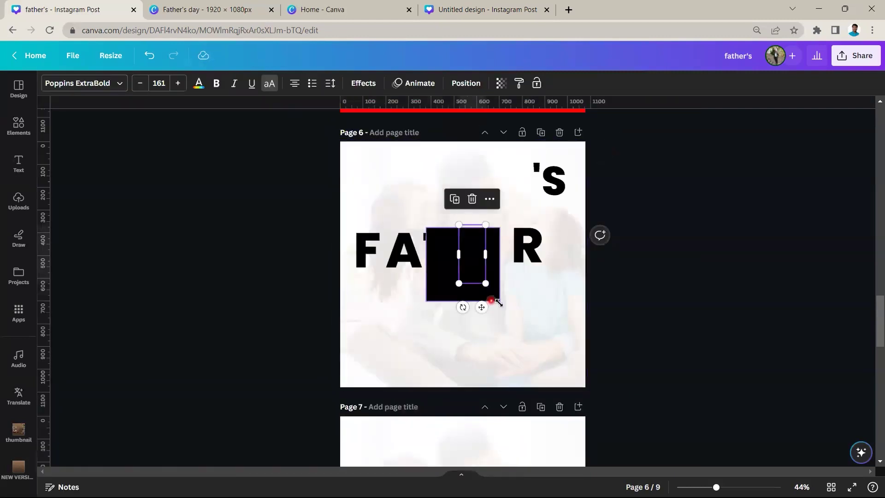
{"action": "left_click", "coordinate": [498, 302]}
{"action": "mouse_move", "coordinate": [492, 299]}
{"action": "left_mouse_down"}
{"action": "mouse_move", "coordinate": [463, 248]}
{"action": "mouse_move", "coordinate": [363, 188]}
{"action": "mouse_move", "coordinate": [328, 148]}
{"action": "left_mouse_up"}
{"action": "key", "text": "ctrl+z"}
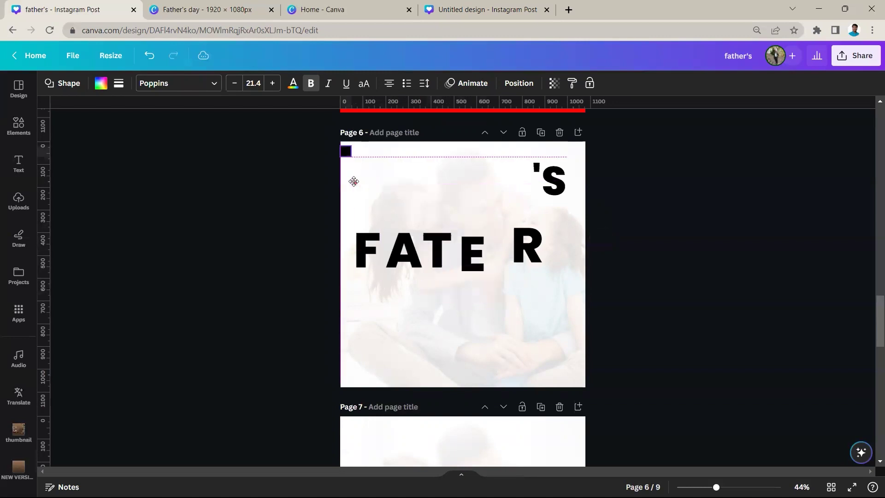
Step: Drag guides to the left, top, bottom and right margins, then delete the black square
{"action": "left_click_drag", "start_coordinate": [271, 201], "coordinate": [351, 212]}
{"action": "mouse_move", "coordinate": [387, 102]}
{"action": "left_mouse_down"}
{"action": "mouse_move", "coordinate": [388, 153]}
{"action": "mouse_move", "coordinate": [590, 405]}
{"action": "left_mouse_up"}
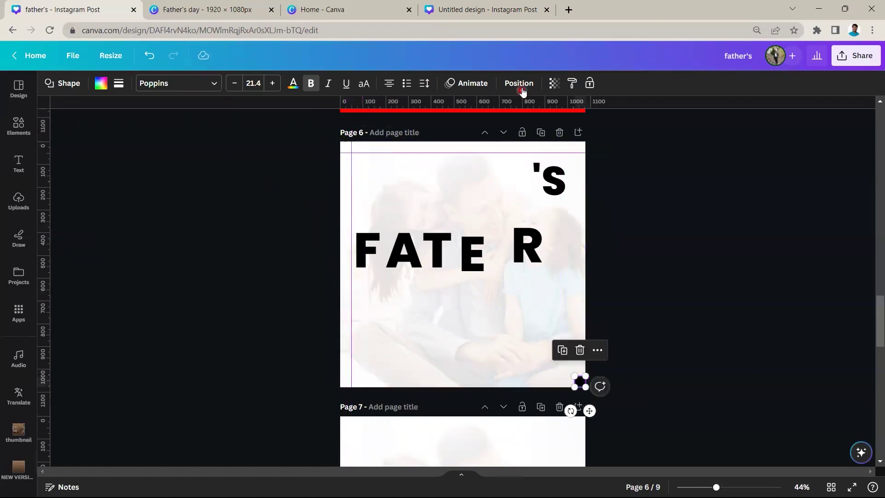
{"action": "left_click_drag", "start_coordinate": [530, 102], "coordinate": [576, 376]}
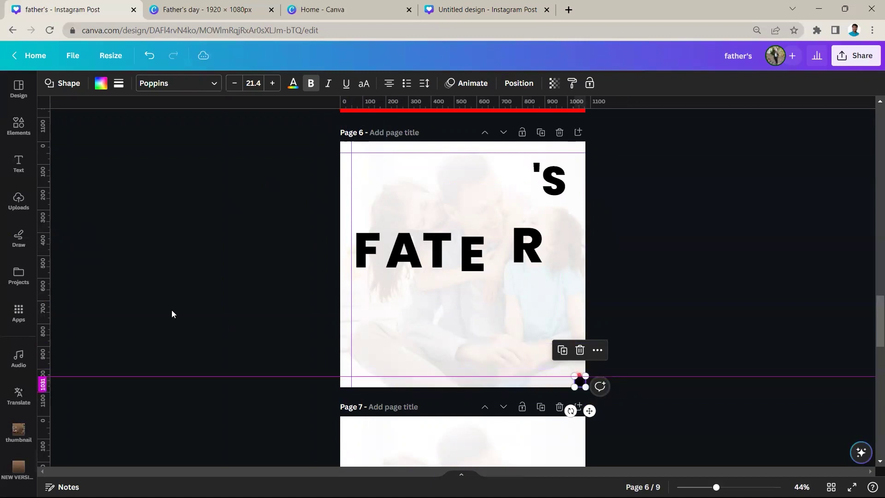
{"action": "left_click_drag", "start_coordinate": [52, 270], "coordinate": [576, 351]}
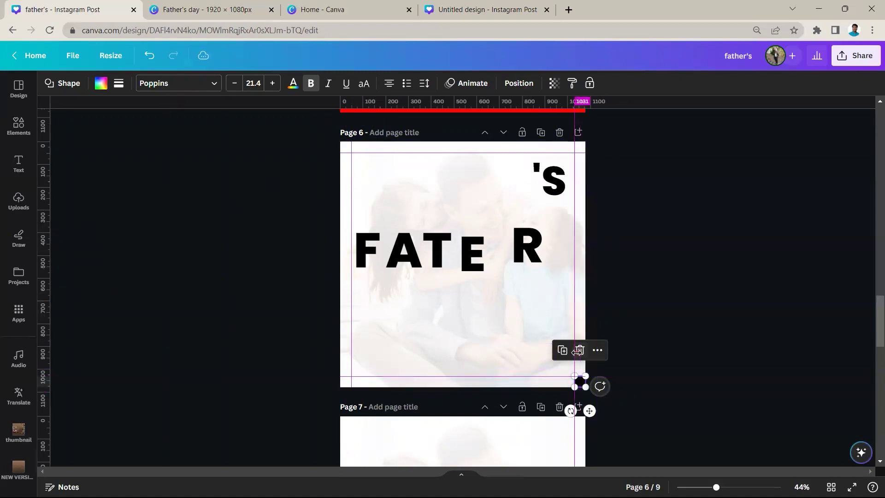
{"action": "left_click", "coordinate": [579, 350]}
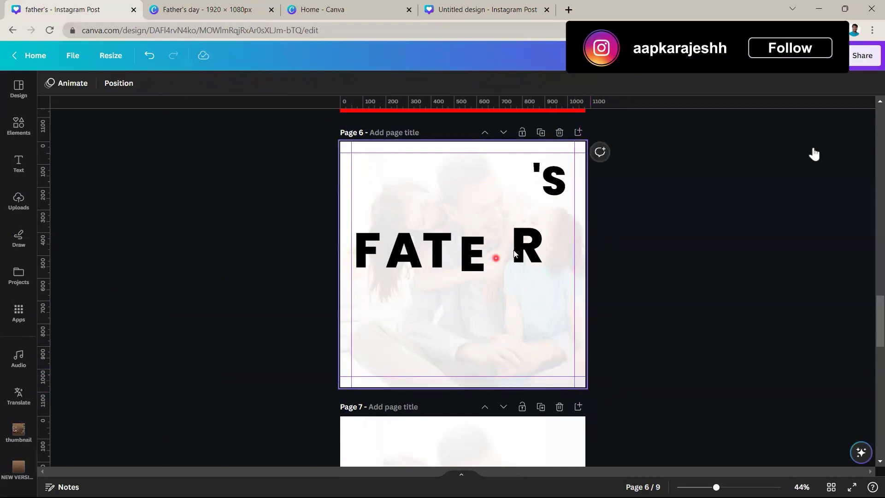
Step: Enlarge the letters to the margin guides and tidy them into one evenly spaced row
{"action": "left_click_drag", "start_coordinate": [575, 296], "coordinate": [351, 231]}
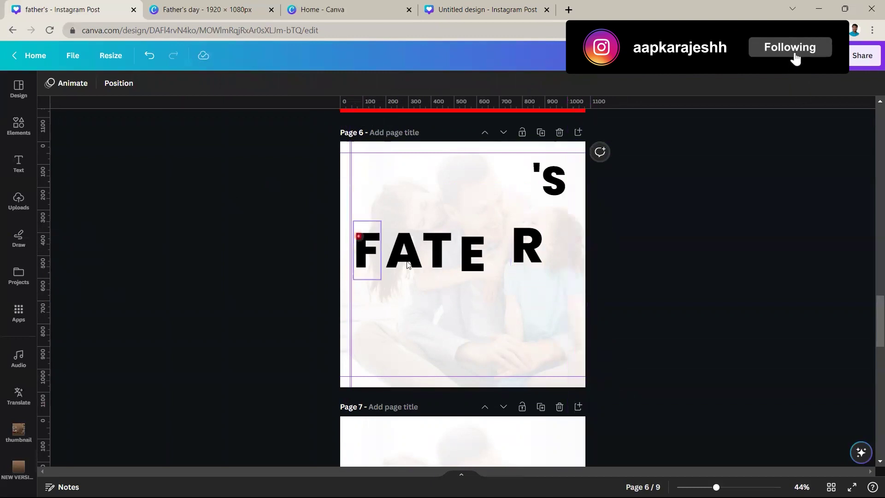
{"action": "left_click_drag", "start_coordinate": [549, 283], "coordinate": [575, 305]}
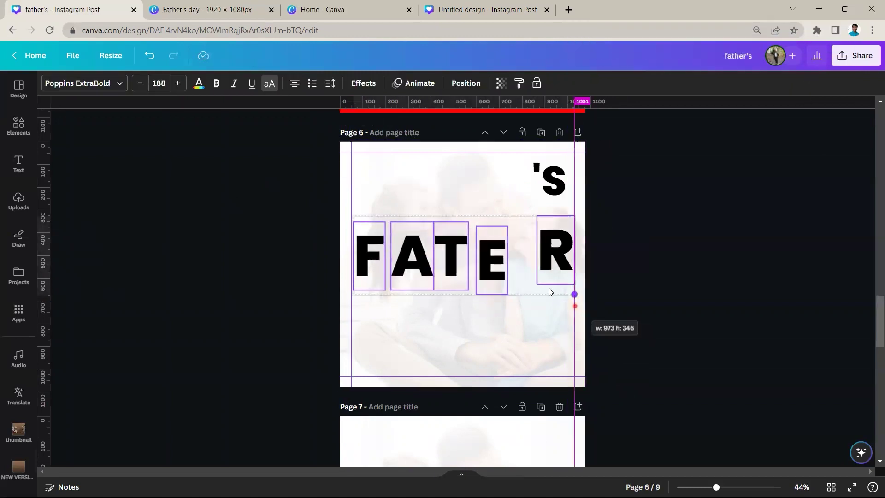
{"action": "left_click_drag", "start_coordinate": [551, 252], "coordinate": [551, 273]}
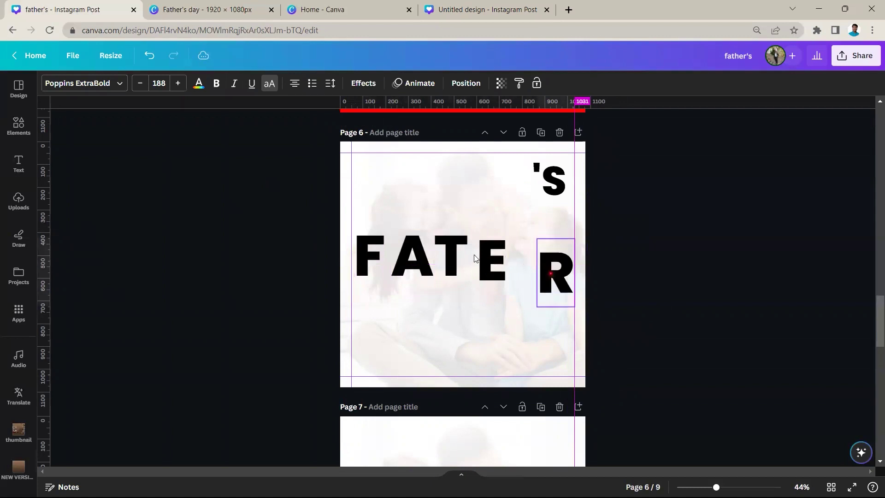
{"action": "left_click_drag", "start_coordinate": [364, 256], "coordinate": [364, 270]}
{"action": "left_click_drag", "start_coordinate": [711, 292], "coordinate": [241, 259]}
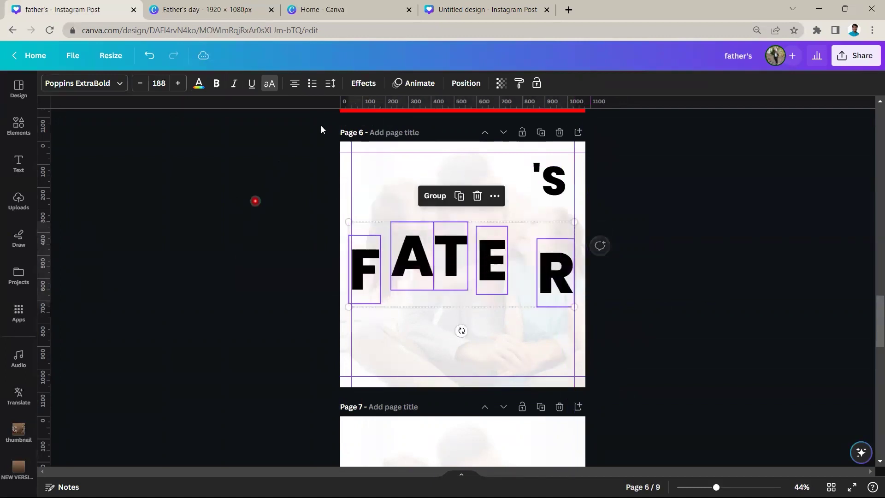
{"action": "left_click", "coordinate": [454, 91]}
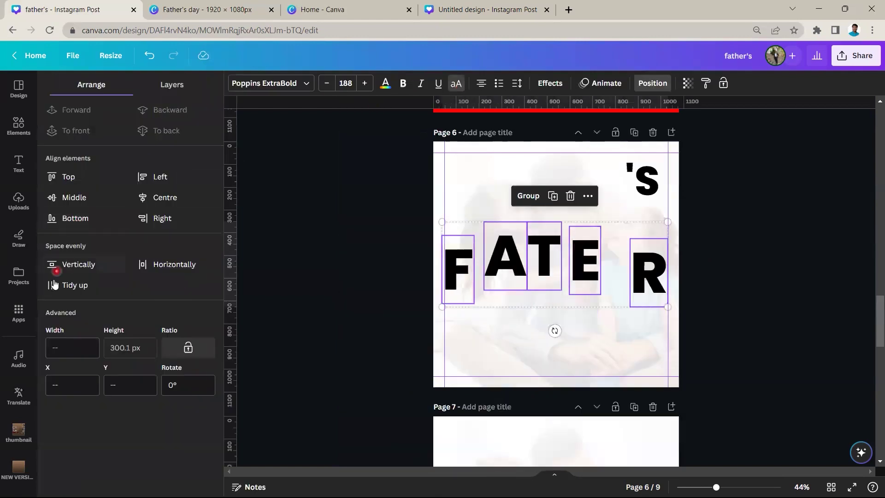
{"action": "left_click", "coordinate": [80, 286]}
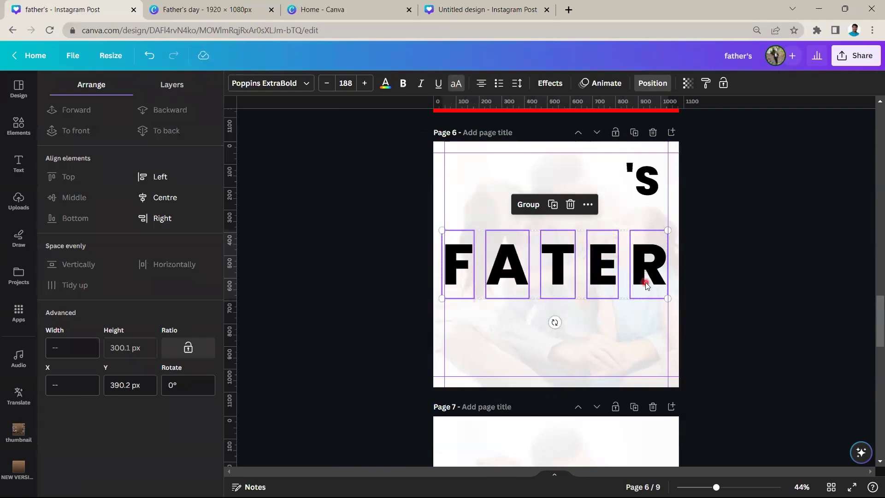
Step: Shift A and T left and E right to open a FAT ER gap, then return to the Father's day assets
{"action": "left_click", "coordinate": [605, 347]}
{"action": "left_click", "coordinate": [498, 276]}
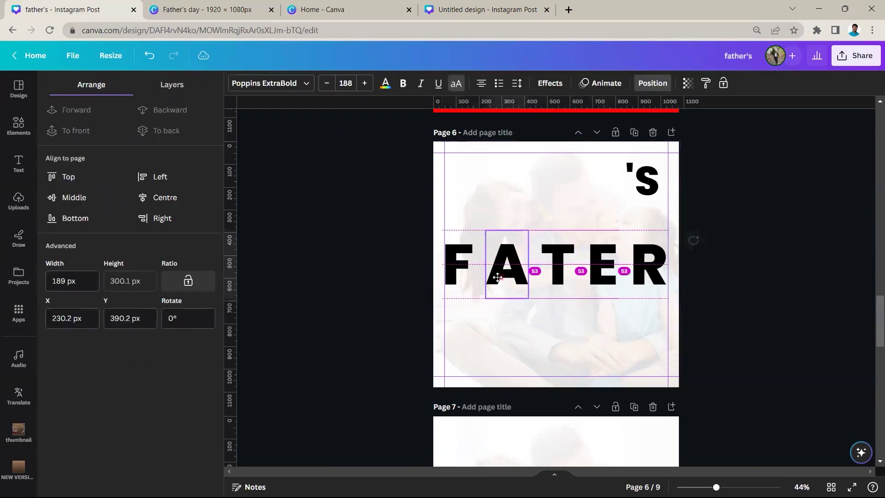
{"action": "left_click_drag", "start_coordinate": [497, 277], "coordinate": [486, 277]}
{"action": "left_click_drag", "start_coordinate": [558, 274], "coordinate": [539, 274]}
{"action": "left_click_drag", "start_coordinate": [603, 272], "coordinate": [609, 272]}
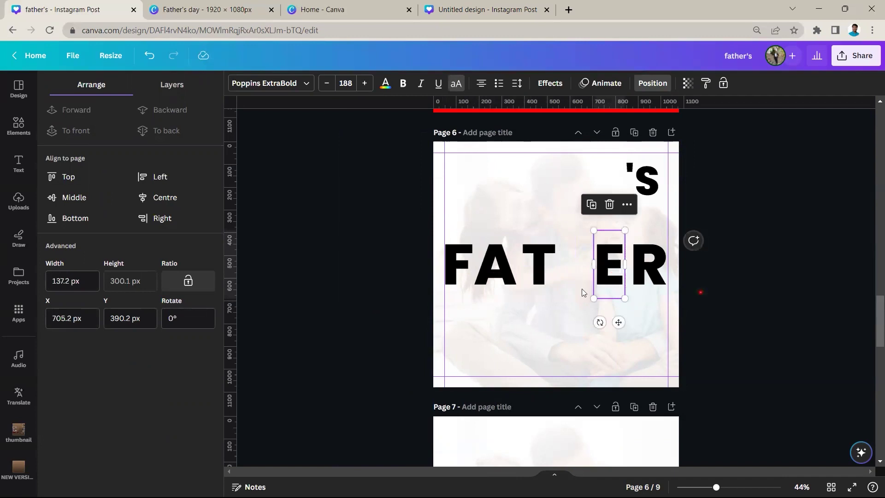
{"action": "left_click", "coordinate": [417, 281]}
{"action": "left_click_drag", "start_coordinate": [408, 275], "coordinate": [445, 280]}
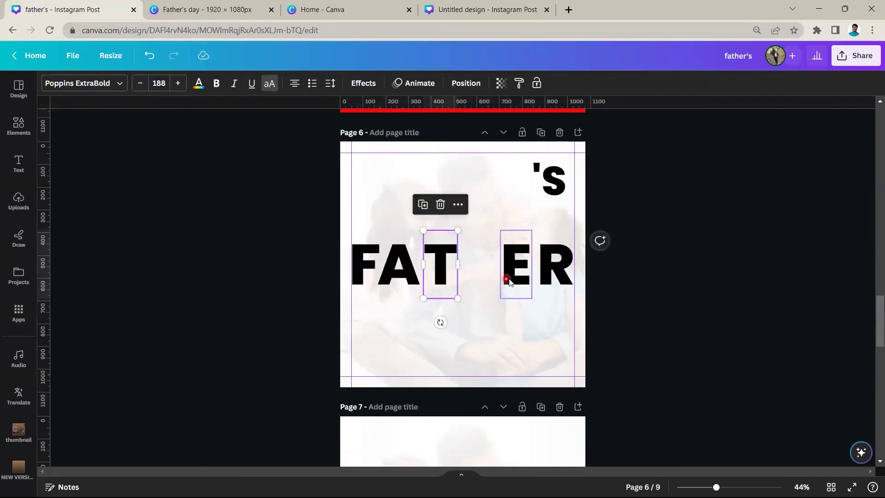
{"action": "left_click_drag", "start_coordinate": [511, 281], "coordinate": [517, 281]}
{"action": "left_click", "coordinate": [463, 263]}
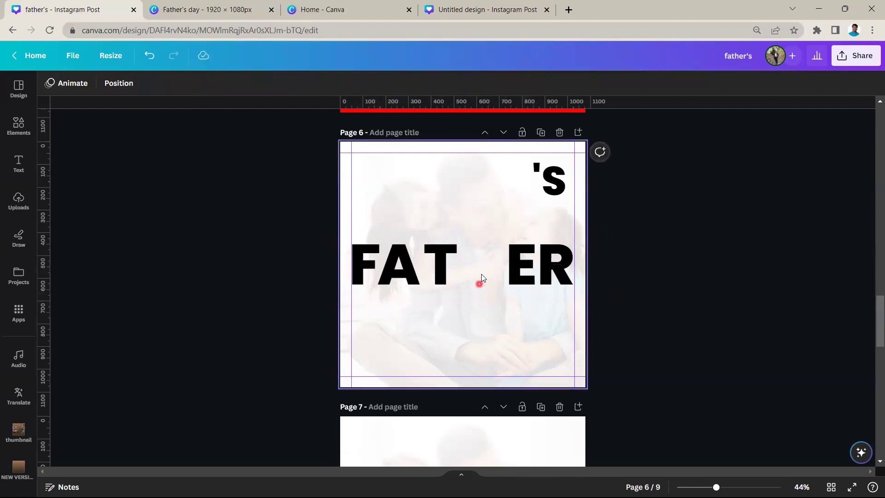
{"action": "left_click", "coordinate": [231, 10]}
{"action": "left_click", "coordinate": [673, 353]}
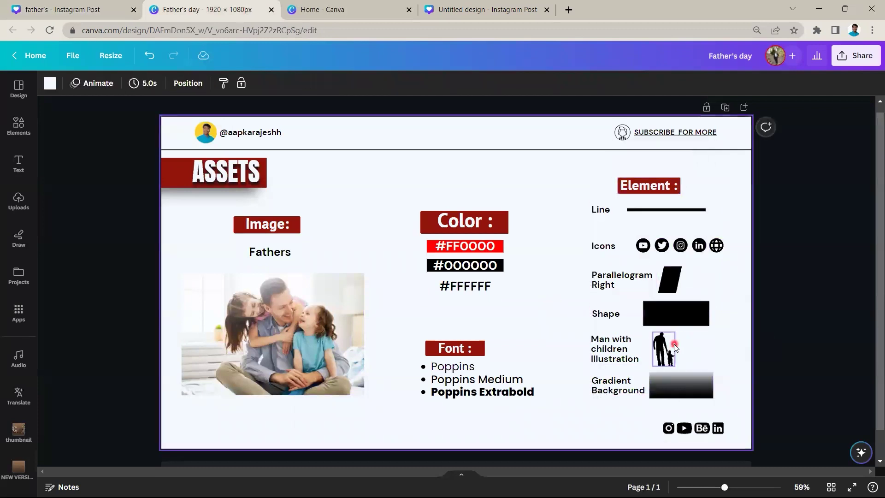
Step: Copy the father-and-child silhouette into page 6 and enlarge it into the FAT ER gap
{"action": "left_click", "coordinate": [671, 346]}
{"action": "key", "text": "ctrl+c"}
{"action": "left_click", "coordinate": [116, 5]}
{"action": "key", "text": "ctrl+v"}
{"action": "mouse_move", "coordinate": [356, 166]}
{"action": "left_mouse_down"}
{"action": "mouse_move", "coordinate": [374, 205]}
{"action": "mouse_move", "coordinate": [489, 258]}
{"action": "left_mouse_up"}
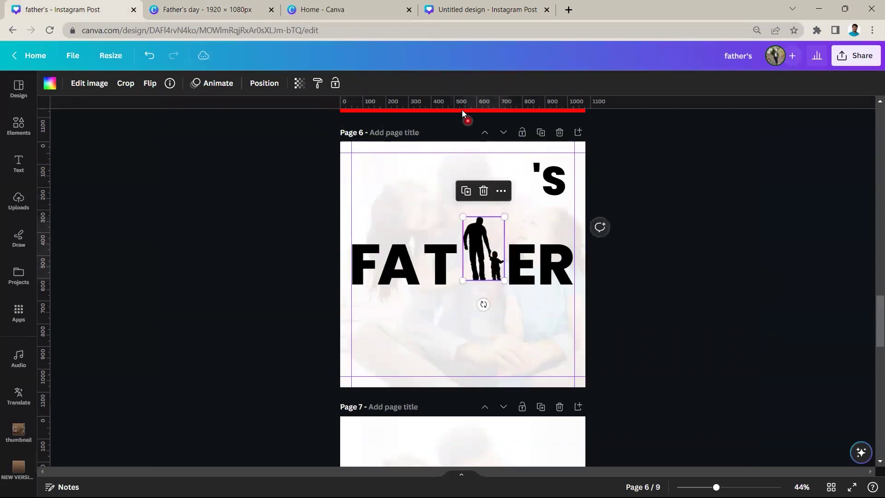
Step: Set a guide at the letter baseline and snap the silhouette onto it, evenly between T and E
{"action": "left_click_drag", "start_coordinate": [460, 105], "coordinate": [484, 282]}
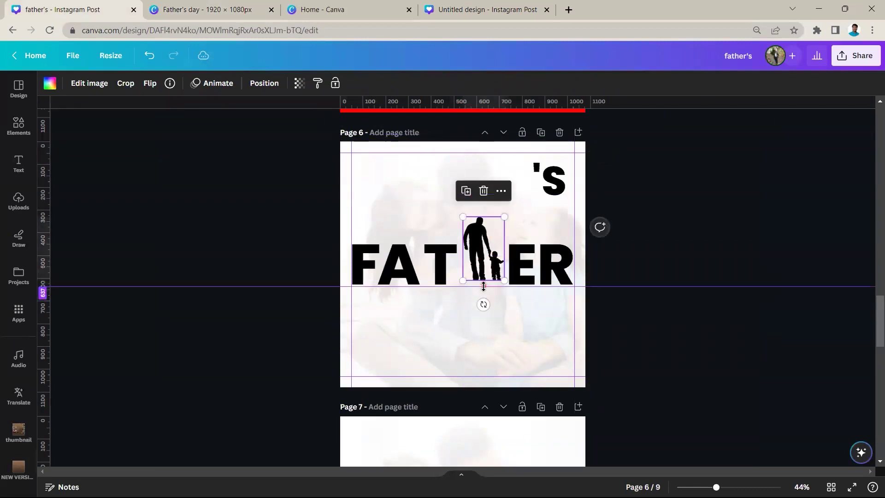
{"action": "scroll", "coordinate": [484, 282], "scroll_direction": "up", "scroll_amount": 2, "text": "ctrl"}
{"action": "scroll", "coordinate": [485, 283], "scroll_direction": "up", "scroll_amount": 3, "text": "ctrl"}
{"action": "left_click_drag", "start_coordinate": [486, 282], "coordinate": [486, 287]}
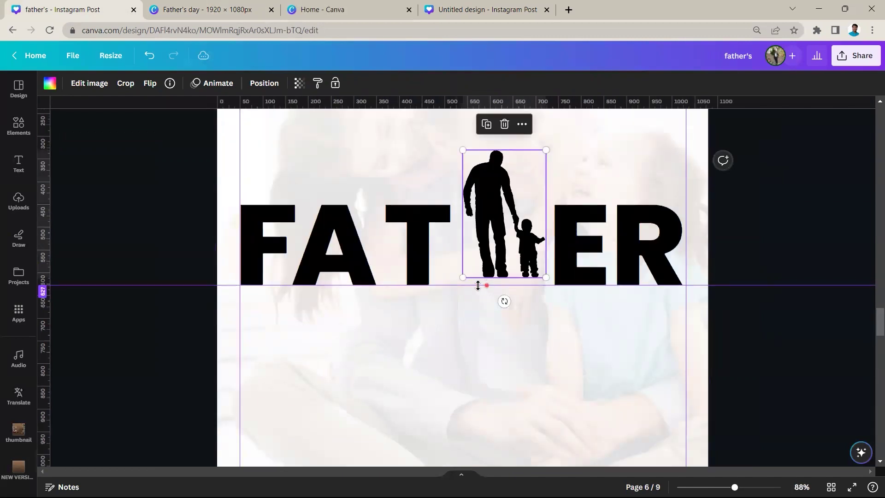
{"action": "left_click_drag", "start_coordinate": [527, 251], "coordinate": [512, 256]}
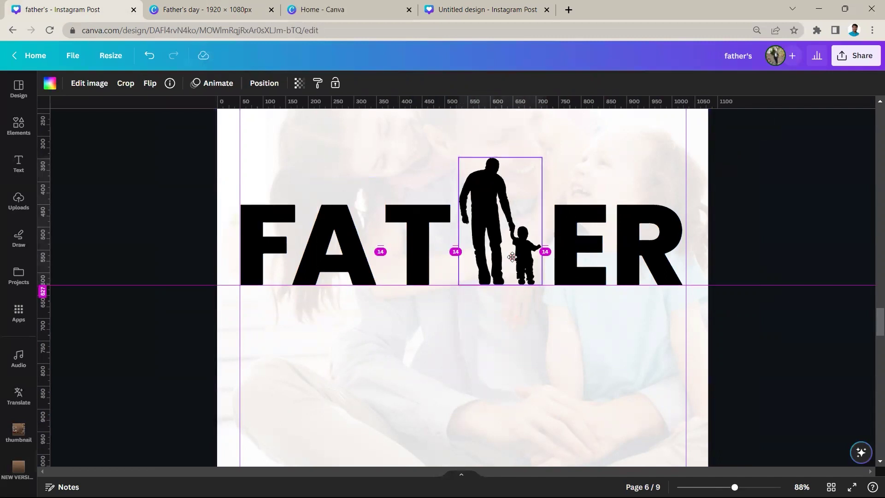
{"action": "left_click_drag", "start_coordinate": [508, 256], "coordinate": [510, 256]}
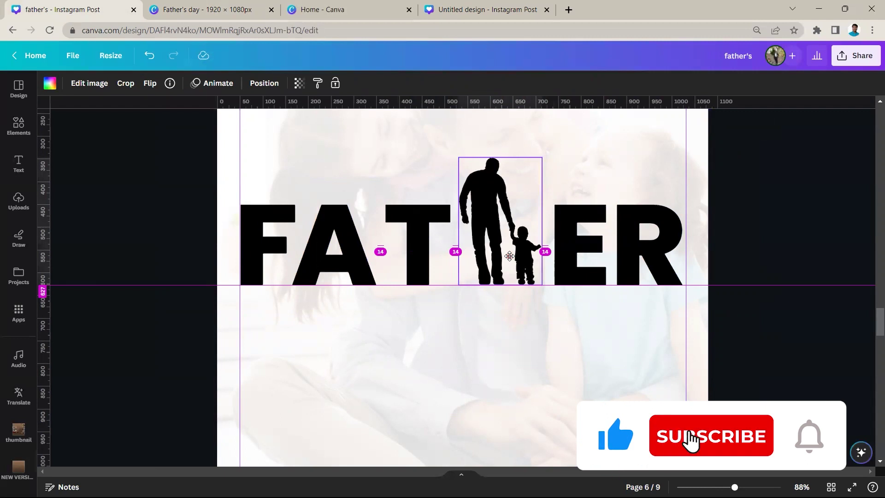
{"action": "left_click_drag", "start_coordinate": [509, 256], "coordinate": [509, 256]}
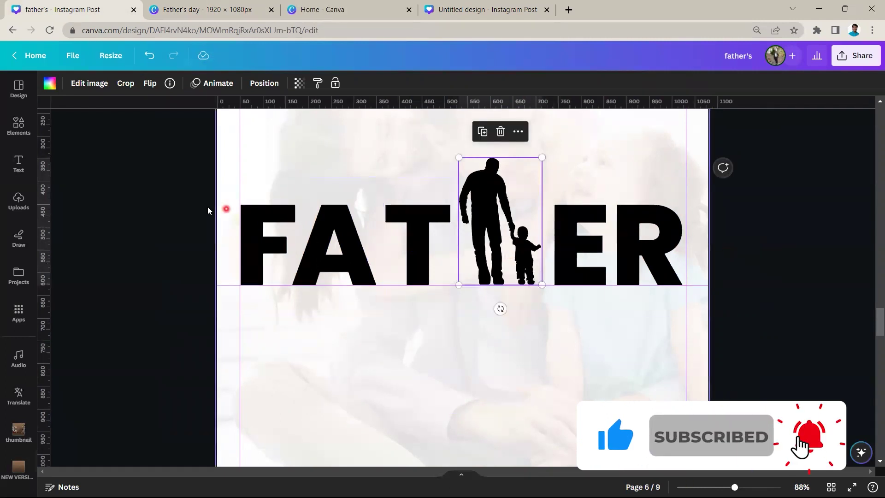
{"action": "scroll", "coordinate": [603, 292], "scroll_direction": "down", "scroll_amount": 2, "text": "ctrl"}
{"action": "scroll", "coordinate": [602, 291], "scroll_direction": "down", "scroll_amount": 3, "text": "ctrl"}
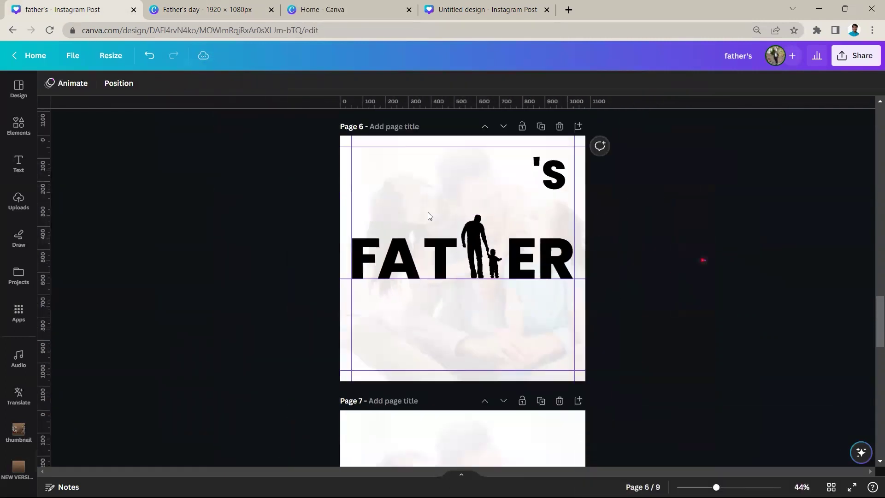
Step: Narrow the FATHER lettering group slightly and shrink the 's beside ER
{"action": "left_click_drag", "start_coordinate": [703, 257], "coordinate": [337, 214]}
{"action": "left_click_drag", "start_coordinate": [574, 214], "coordinate": [553, 213]}
{"action": "left_click", "coordinate": [536, 160]}
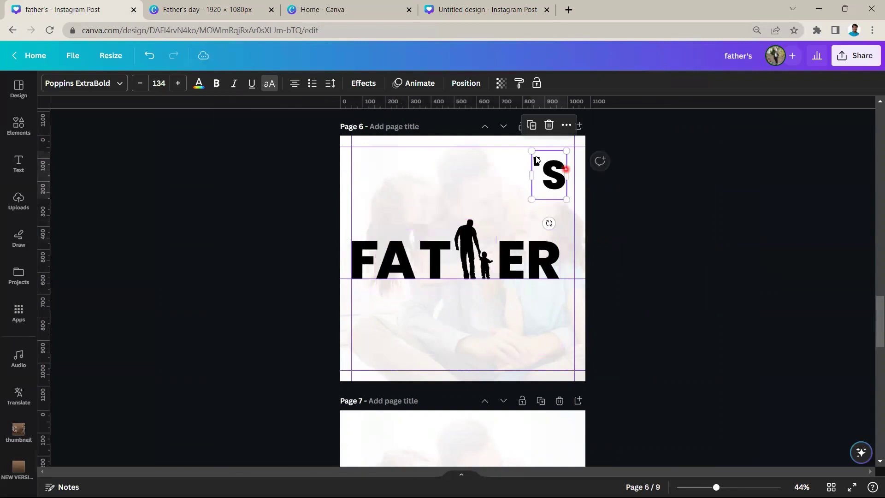
{"action": "mouse_move", "coordinate": [531, 151]}
{"action": "left_mouse_down"}
{"action": "mouse_move", "coordinate": [555, 185]}
{"action": "mouse_move", "coordinate": [566, 271]}
{"action": "left_mouse_up"}
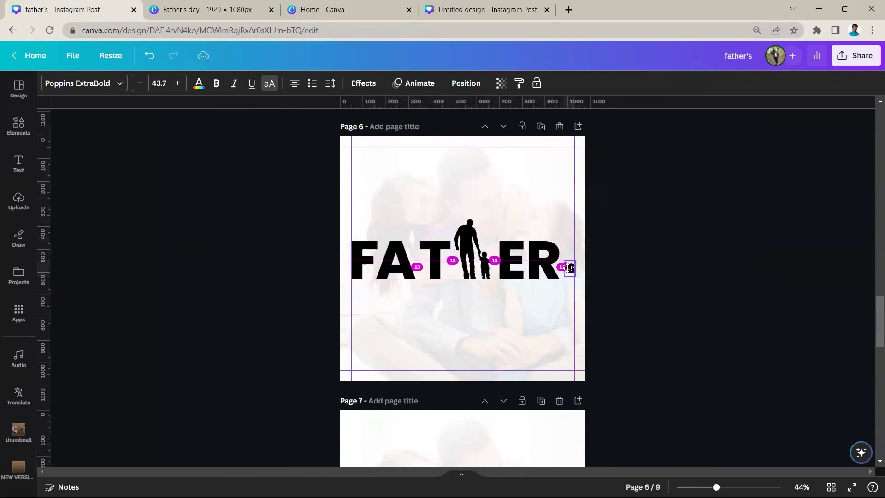
{"action": "left_click", "coordinate": [656, 306]}
Step: Zoom the browser in and nudge the 's down onto the baseline after ER
{"action": "scroll", "coordinate": [634, 304], "scroll_direction": "down", "scroll_amount": 5}
{"action": "scroll", "coordinate": [634, 304], "scroll_direction": "up", "scroll_amount": 5}
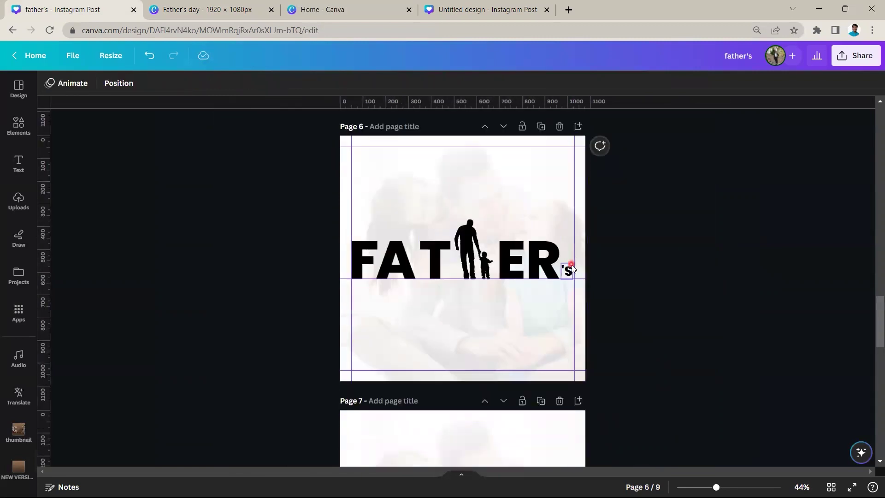
{"action": "key", "text": "ctrl+plus"}
{"action": "key", "text": "ctrl+plus"}
{"action": "scroll", "coordinate": [623, 342], "scroll_direction": "down", "scroll_amount": 5}
{"action": "scroll", "coordinate": [623, 342], "scroll_direction": "up", "scroll_amount": 3, "text": "ctrl"}
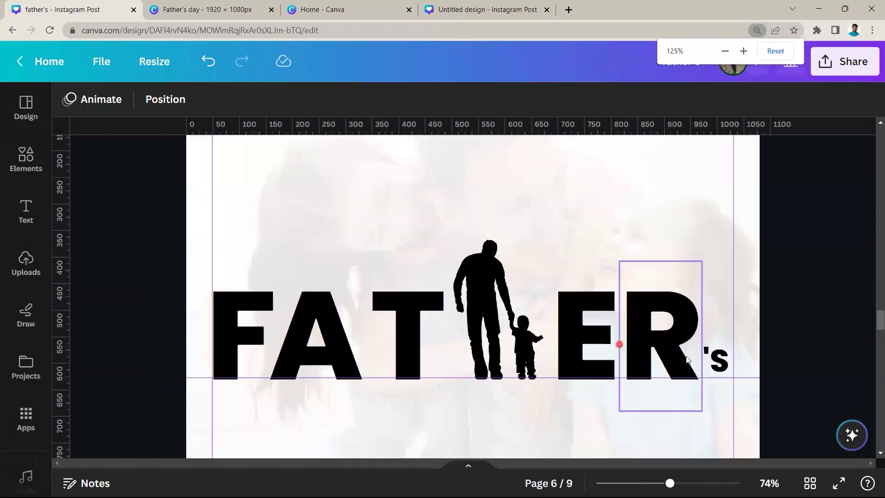
{"action": "left_click", "coordinate": [723, 363]}
{"action": "left_click_drag", "start_coordinate": [722, 363], "coordinate": [702, 340]}
{"action": "scroll", "coordinate": [767, 333], "scroll_direction": "down", "scroll_amount": 2, "text": "ctrl"}
{"action": "scroll", "coordinate": [748, 316], "scroll_direction": "down", "scroll_amount": 2, "text": "ctrl"}
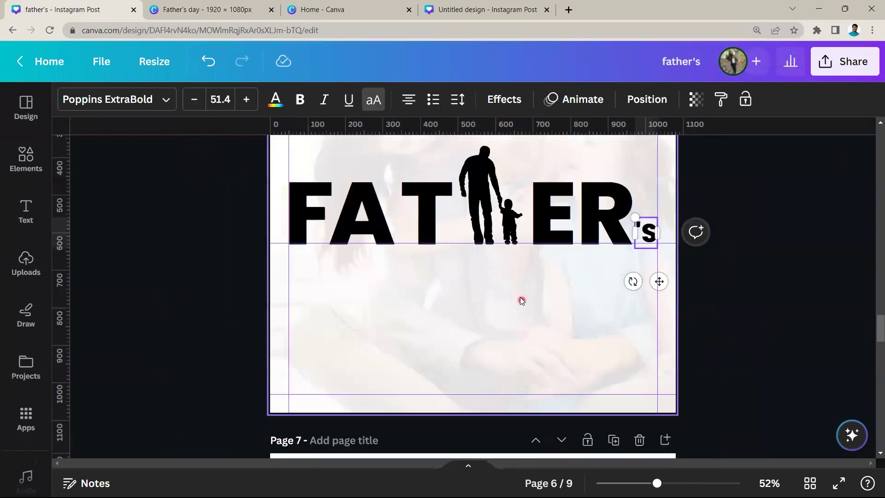
{"action": "scroll", "coordinate": [521, 300], "scroll_direction": "down", "scroll_amount": 2}
{"action": "scroll", "coordinate": [525, 290], "scroll_direction": "up", "scroll_amount": 2}
{"action": "scroll", "coordinate": [696, 275], "scroll_direction": "down", "scroll_amount": 1, "text": "ctrl"}
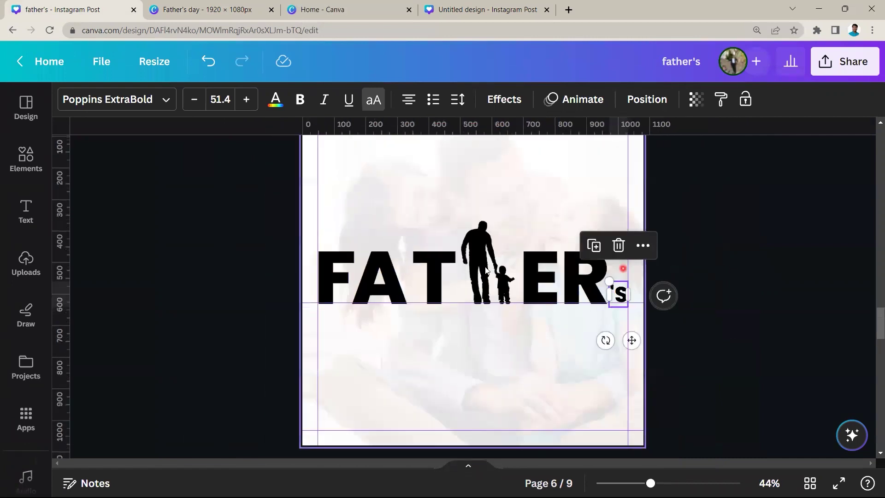
{"action": "left_click", "coordinate": [486, 268]}
Step: Try recolouring the silhouette red, then undo it
{"action": "left_click", "coordinate": [69, 100]}
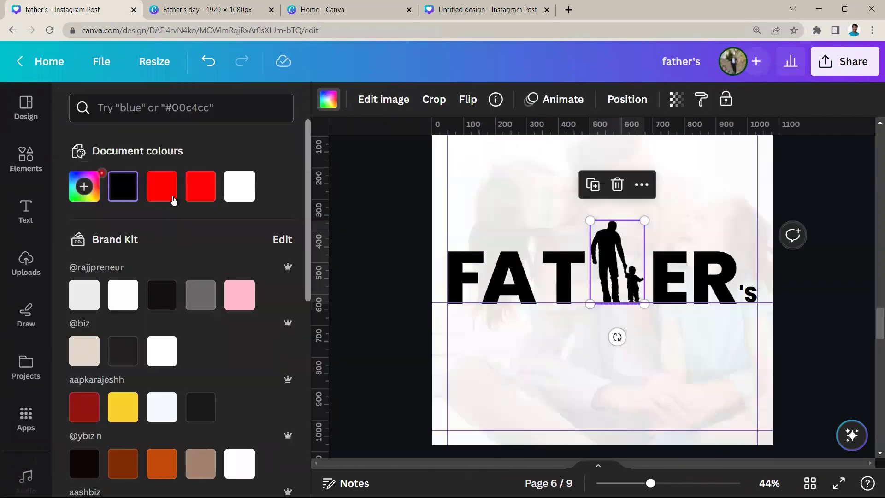
{"action": "left_click", "coordinate": [201, 185]}
{"action": "left_click", "coordinate": [366, 243]}
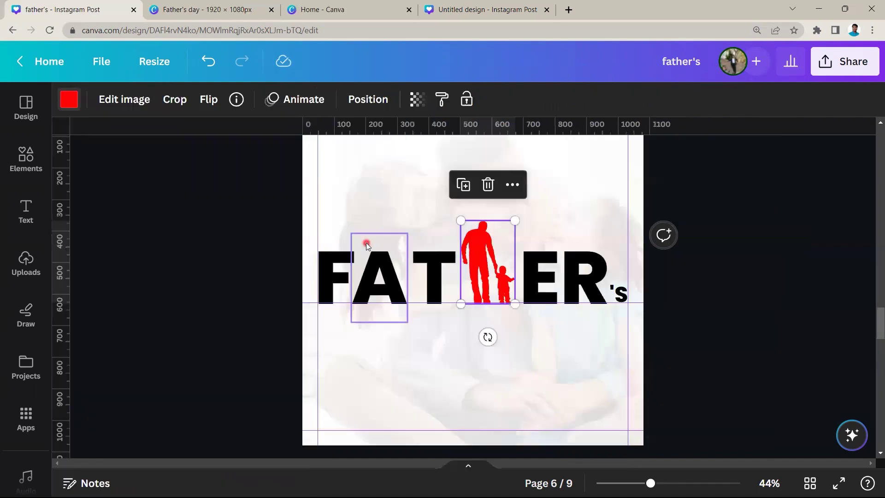
{"action": "key", "text": "ctrl+z"}
Step: Marquee-select the FATHER'S letters with the silhouette and choose Download selection
{"action": "scroll", "coordinate": [610, 276], "scroll_direction": "down", "scroll_amount": 2}
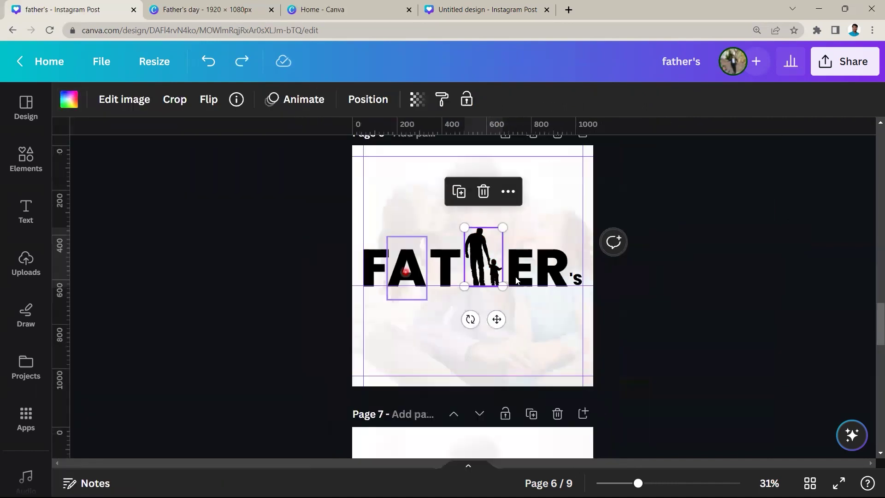
{"action": "scroll", "coordinate": [611, 275], "scroll_direction": "down", "scroll_amount": 1}
{"action": "left_click_drag", "start_coordinate": [679, 289], "coordinate": [318, 219]}
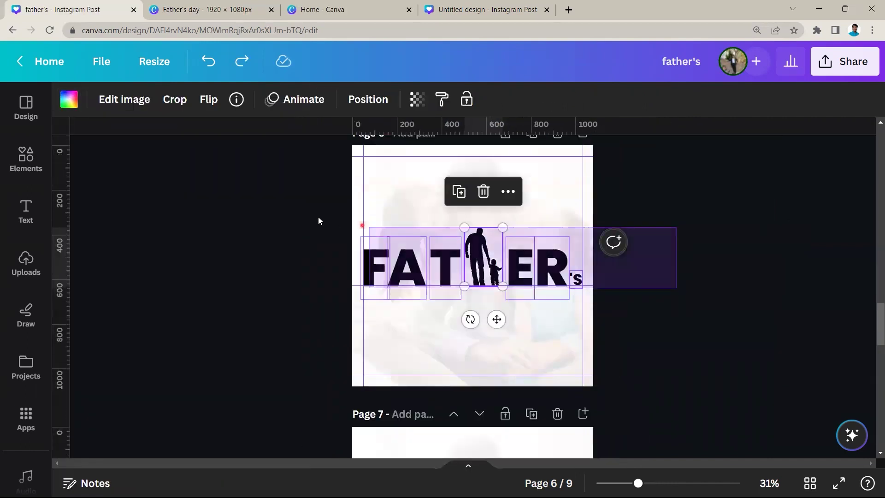
{"action": "right_click", "coordinate": [400, 254]}
{"action": "left_click_drag", "start_coordinate": [697, 303], "coordinate": [297, 225]}
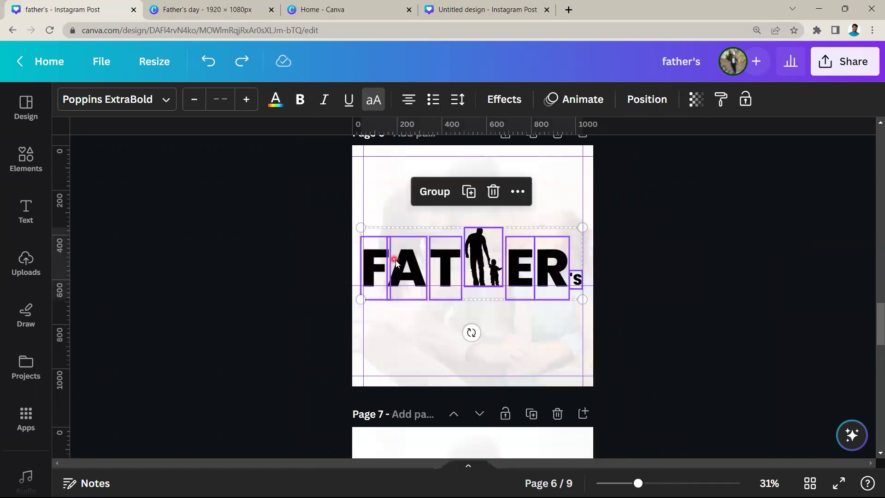
{"action": "right_click", "coordinate": [396, 262]}
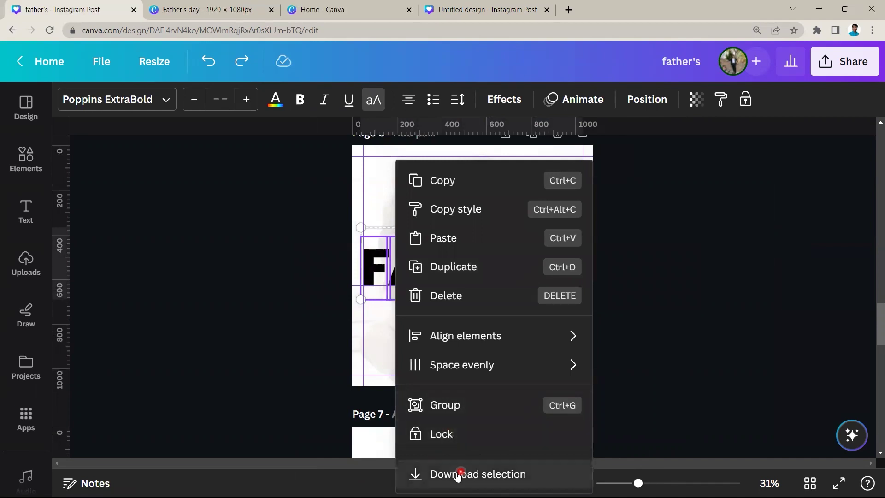
{"action": "left_click", "coordinate": [507, 481]}
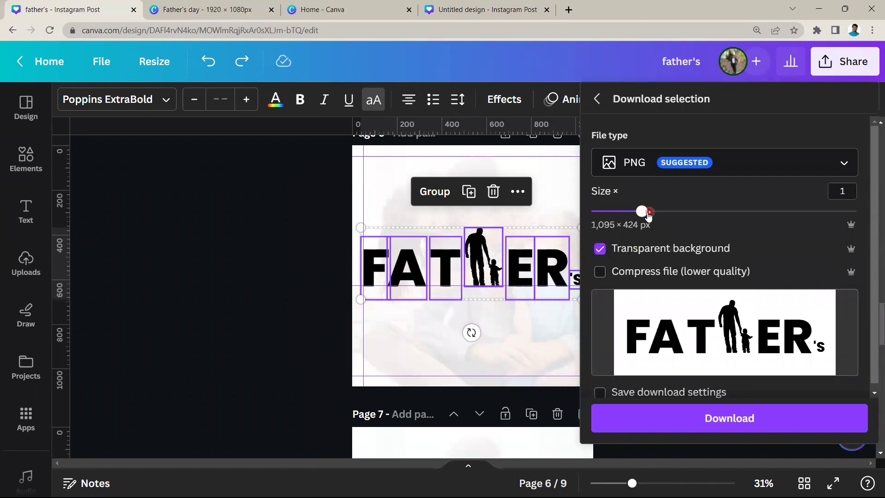
Step: Download the selection as a transparent PNG at 3.125× size, saved as father's (5).png
{"action": "left_click_drag", "start_coordinate": [784, 216], "coordinate": [874, 217]}
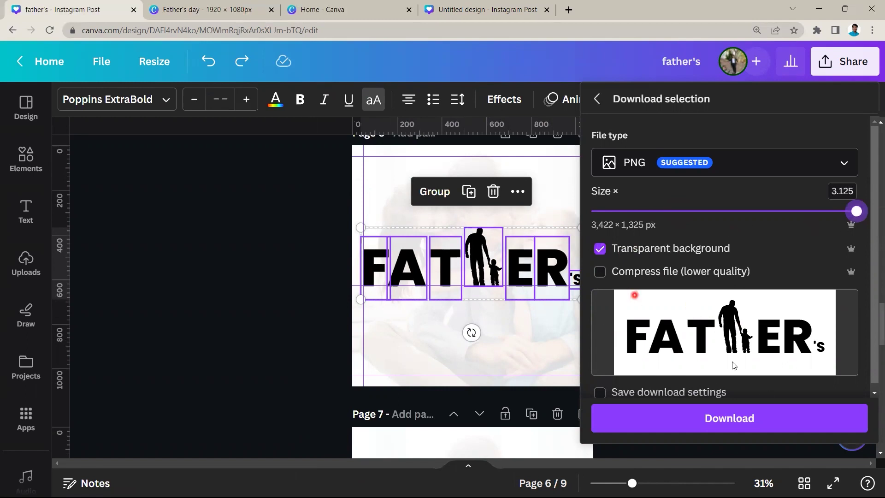
{"action": "left_click", "coordinate": [735, 421]}
{"action": "left_click", "coordinate": [728, 390]}
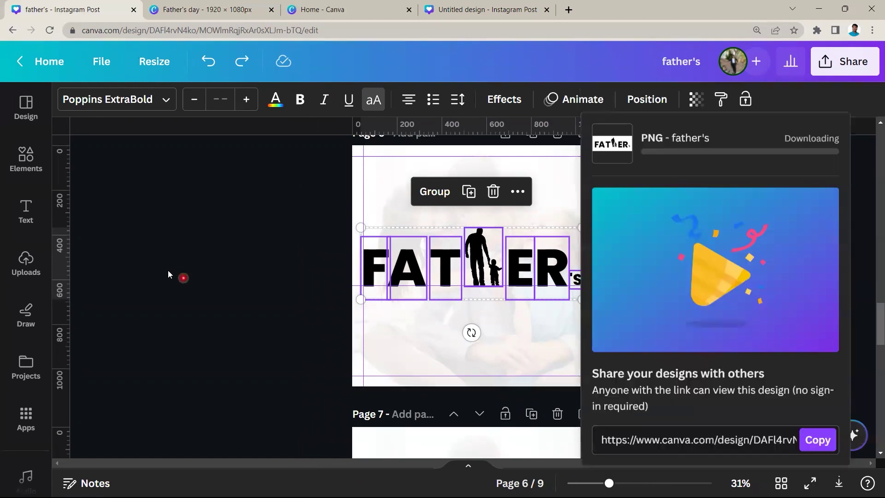
{"action": "key", "text": "ctrl+minus"}
{"action": "scroll", "coordinate": [574, 255], "scroll_direction": "down", "scroll_amount": 3}
{"action": "left_click", "coordinate": [478, 235]}
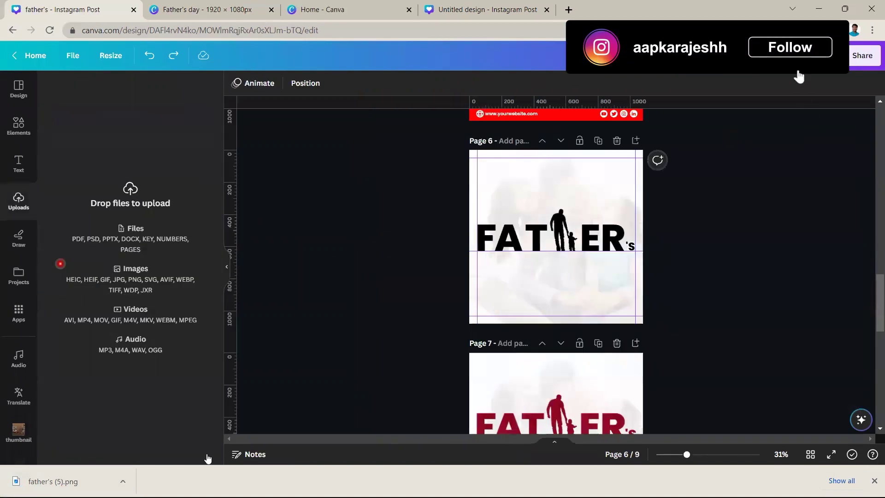
Step: Bring the downloaded FATHER'S PNG onto page 6 and place it below the lettering
{"action": "left_click_drag", "start_coordinate": [62, 481], "coordinate": [59, 263]}
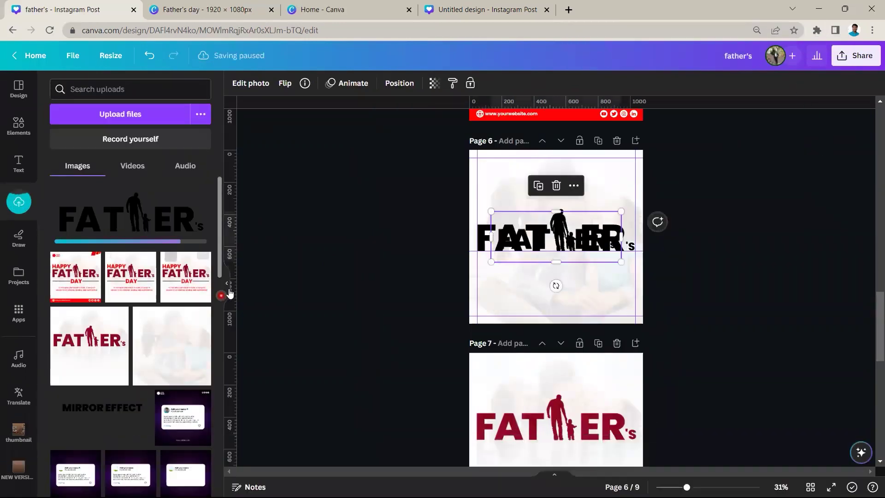
{"action": "left_click", "coordinate": [229, 290]}
{"action": "left_click", "coordinate": [448, 251]}
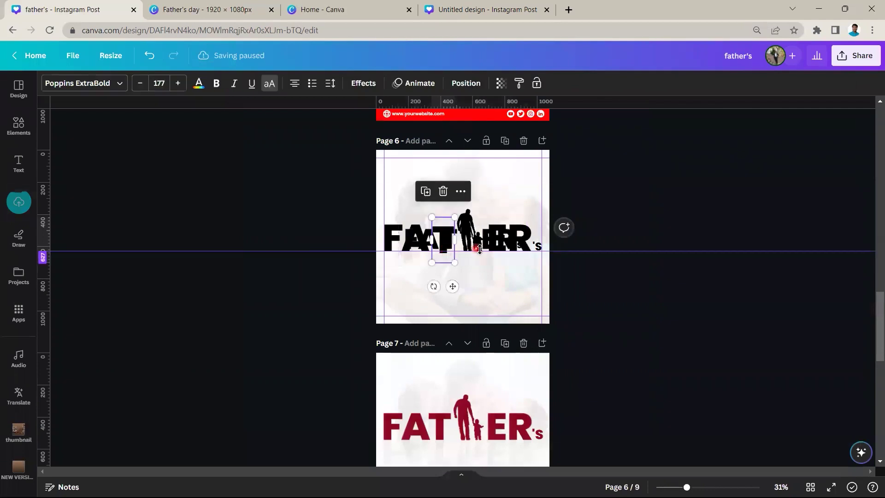
{"action": "key", "text": "ctrl+z"}
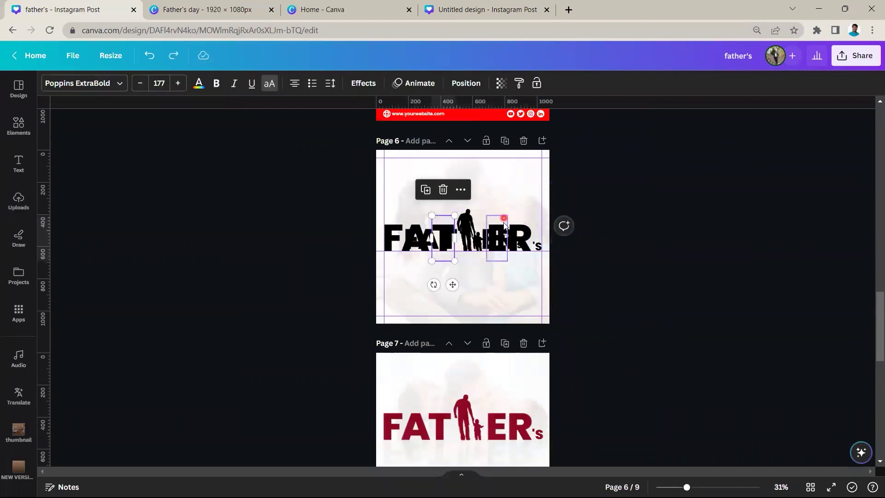
{"action": "left_click_drag", "start_coordinate": [503, 224], "coordinate": [502, 277]}
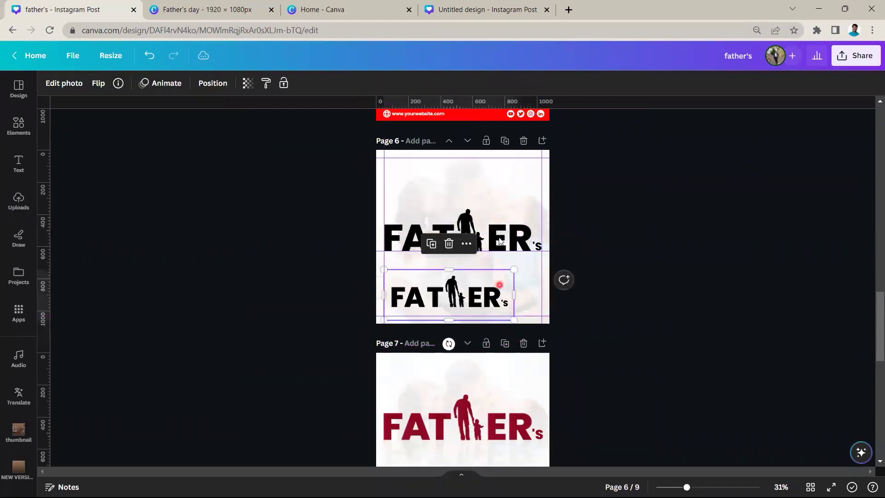
{"action": "key", "text": "ctrl+z"}
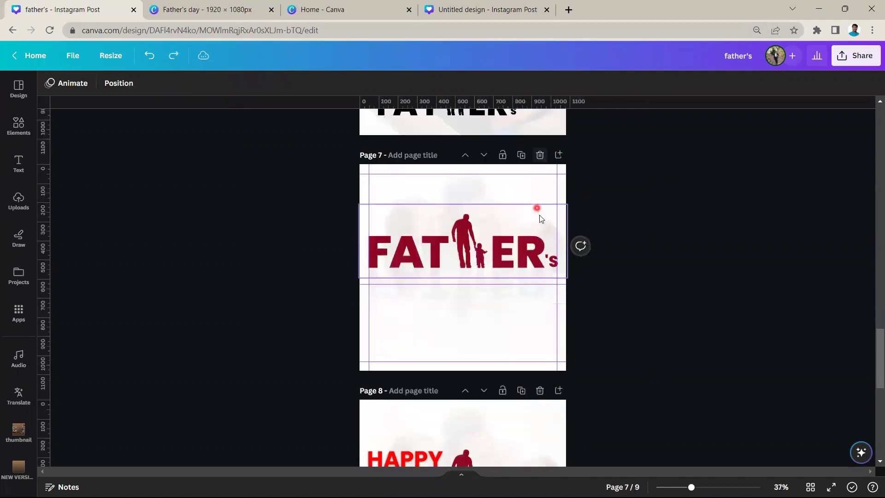
{"action": "scroll", "coordinate": [530, 199], "scroll_direction": "up", "scroll_amount": 3}
{"action": "scroll", "coordinate": [529, 199], "scroll_direction": "up", "scroll_amount": 3}
Step: Duplicate page 6 as page 7, delete its top letters and enlarge the FATHER'S image
{"action": "left_click", "coordinate": [521, 278]}
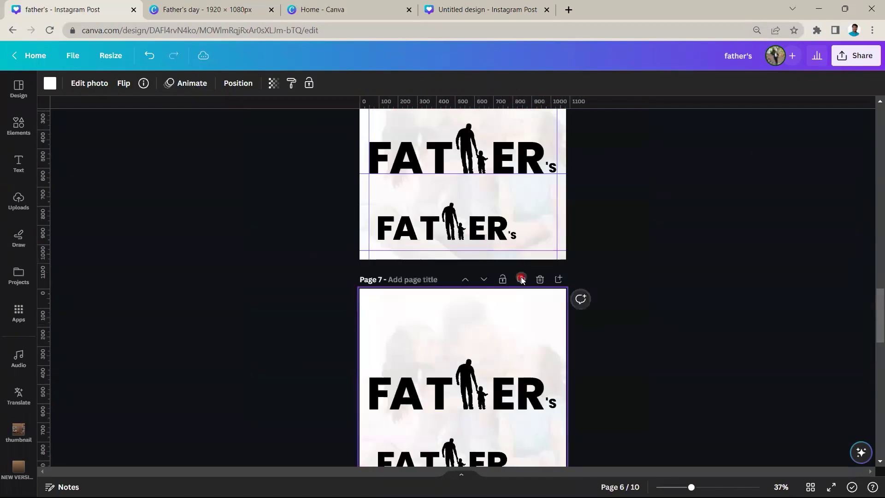
{"action": "left_click_drag", "start_coordinate": [643, 293], "coordinate": [223, 294]}
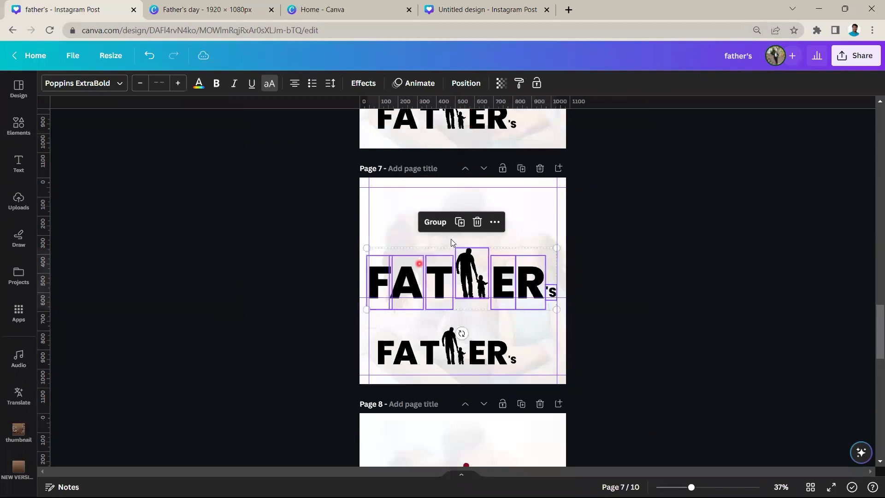
{"action": "left_click", "coordinate": [477, 221]}
{"action": "left_click_drag", "start_coordinate": [464, 359], "coordinate": [456, 288]}
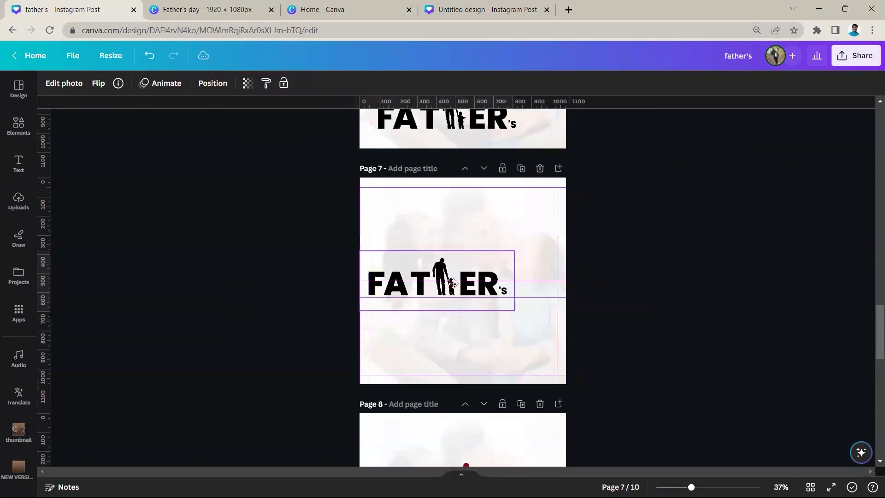
{"action": "left_click_drag", "start_coordinate": [514, 311], "coordinate": [556, 327]}
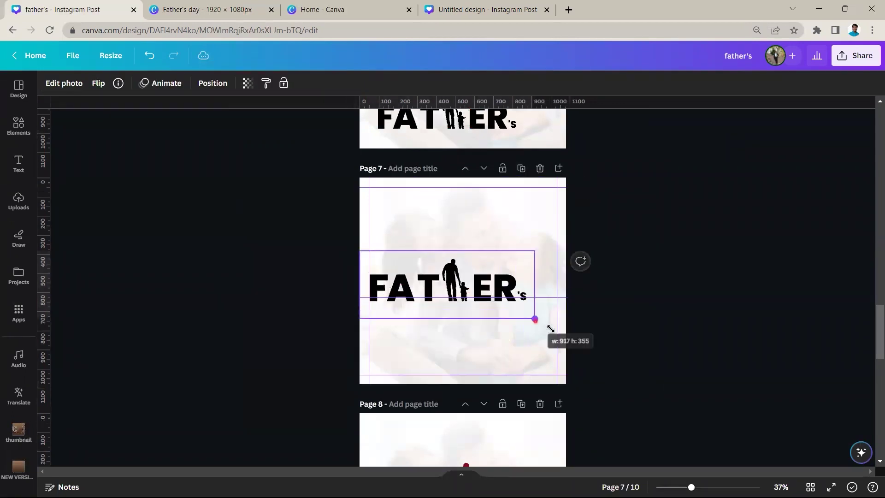
{"action": "left_click_drag", "start_coordinate": [499, 309], "coordinate": [498, 298]}
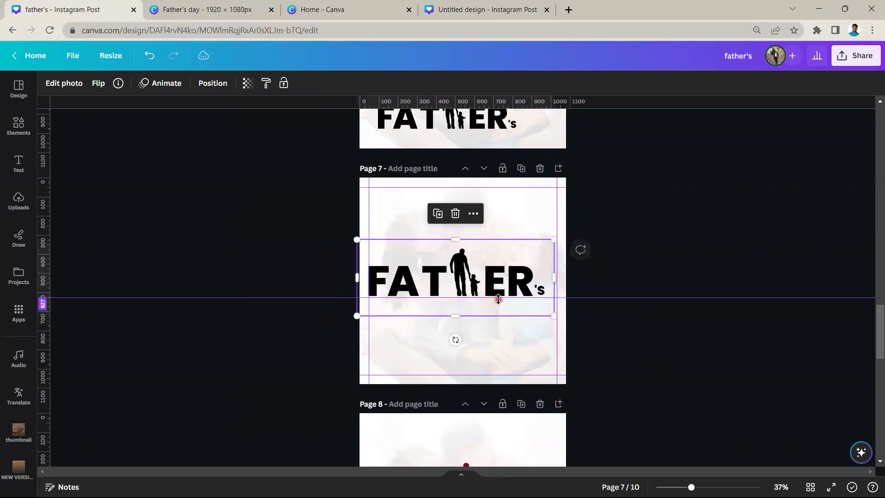
Step: Widen the FATHER'S image across page 7 and centre it
{"action": "scroll", "coordinate": [605, 326], "scroll_direction": "up", "scroll_amount": 5, "text": "ctrl"}
{"action": "left_click_drag", "start_coordinate": [615, 328], "coordinate": [638, 330]}
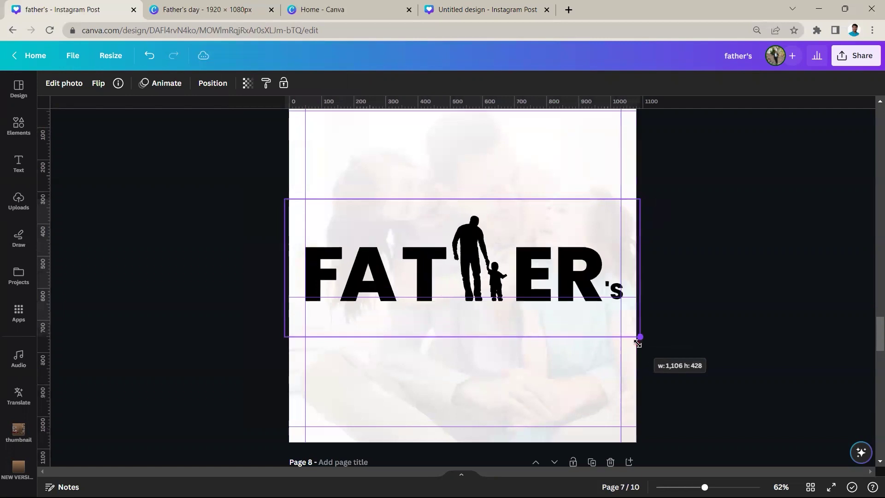
{"action": "left_click_drag", "start_coordinate": [497, 308], "coordinate": [520, 309]}
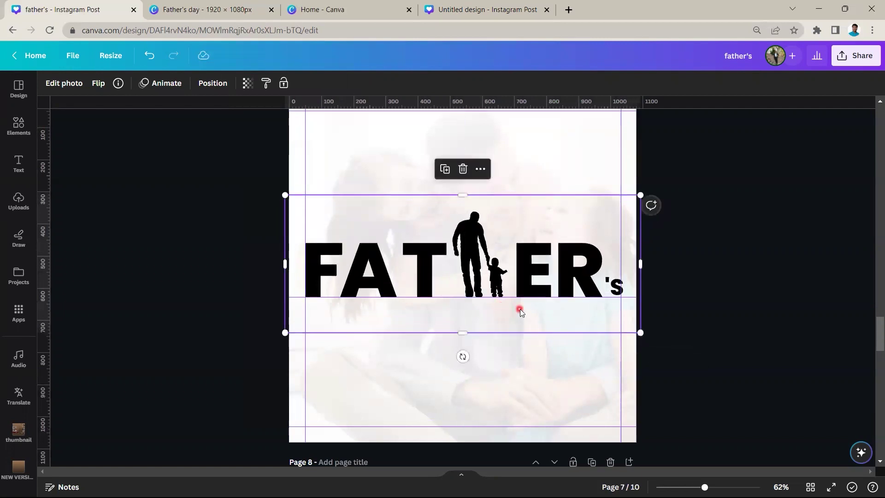
{"action": "scroll", "coordinate": [520, 308], "scroll_direction": "down", "scroll_amount": 5, "text": "ctrl"}
{"action": "scroll", "coordinate": [610, 292], "scroll_direction": "up", "scroll_amount": 3}
{"action": "scroll", "coordinate": [463, 224], "scroll_direction": "up", "scroll_amount": 1}
Step: On page 6, enlarge the lower FATHER'S image and line it up over the other
{"action": "mouse_move", "coordinate": [440, 288]}
{"action": "left_mouse_down"}
{"action": "mouse_move", "coordinate": [429, 246]}
{"action": "mouse_move", "coordinate": [431, 254]}
{"action": "left_mouse_up"}
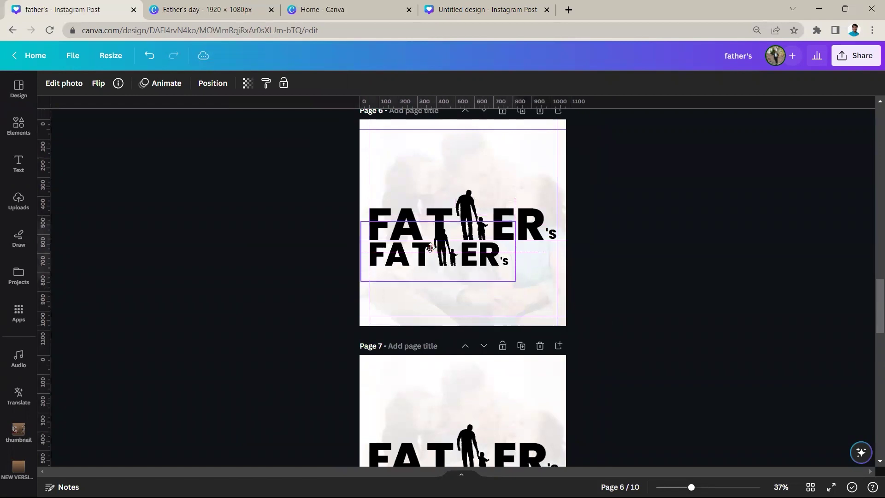
{"action": "left_click_drag", "start_coordinate": [512, 284], "coordinate": [564, 302]}
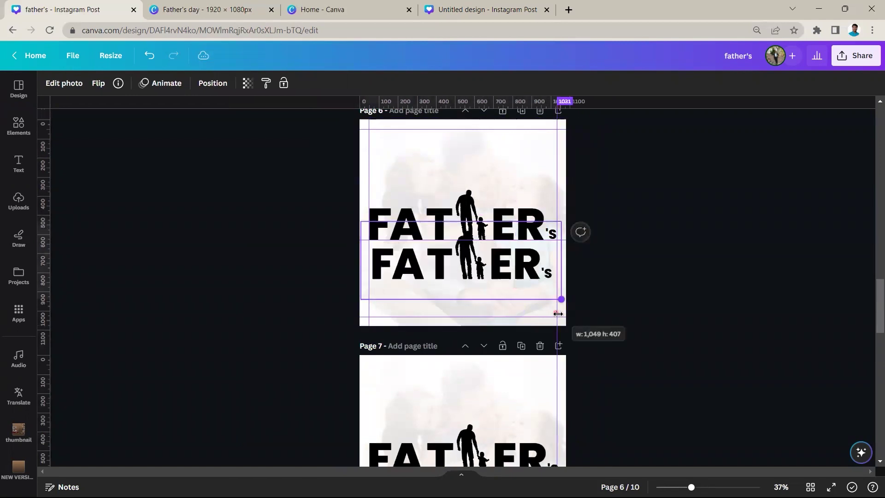
{"action": "left_click_drag", "start_coordinate": [462, 256], "coordinate": [463, 248]}
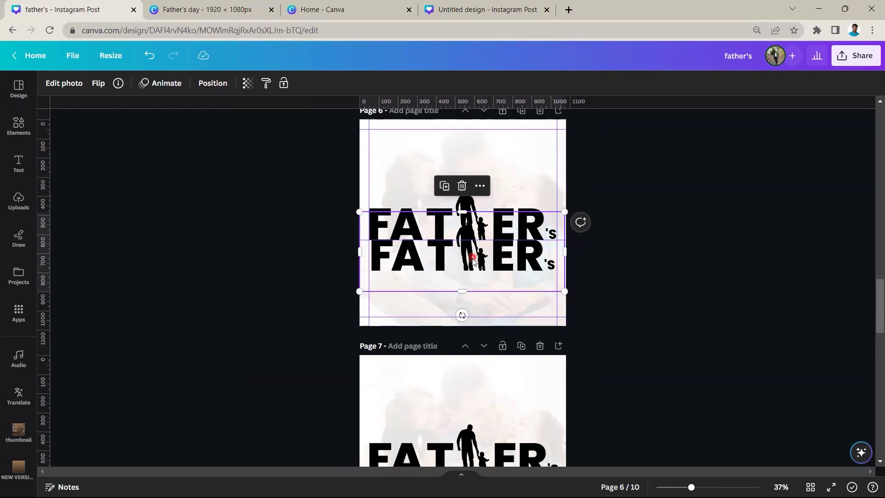
{"action": "scroll", "coordinate": [472, 260], "scroll_direction": "down", "scroll_amount": 5}
Step: Duplicate the FATHER'S graphic on page 7 and select the lower copy
{"action": "left_click", "coordinate": [467, 240]}
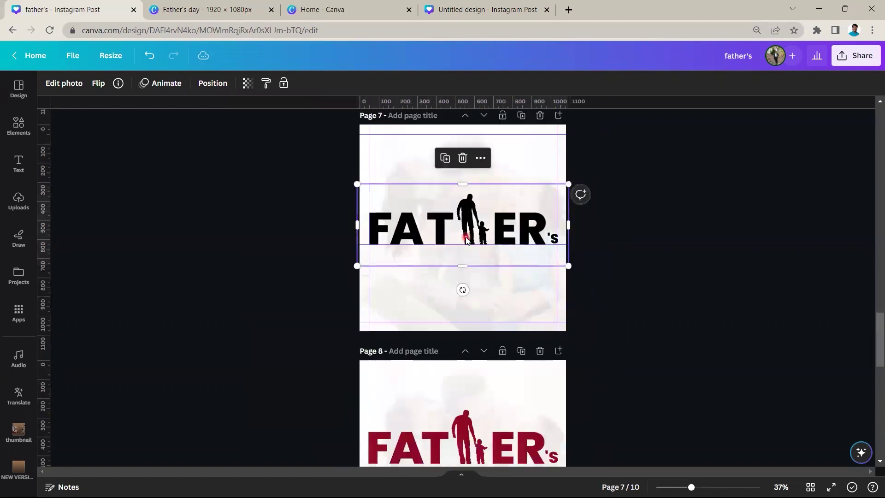
{"action": "left_click", "coordinate": [445, 159]}
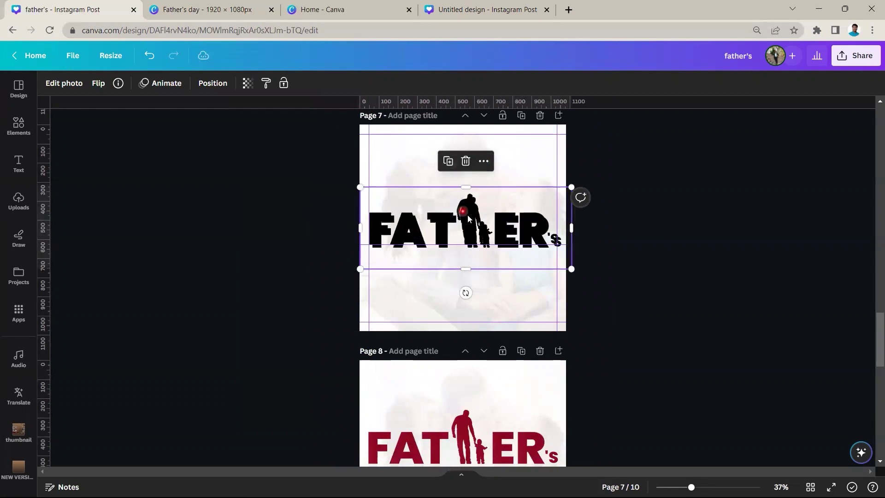
{"action": "left_click", "coordinate": [98, 84]}
{"action": "left_click", "coordinate": [178, 111]}
{"action": "scroll", "coordinate": [492, 189], "scroll_direction": "up", "scroll_amount": 3}
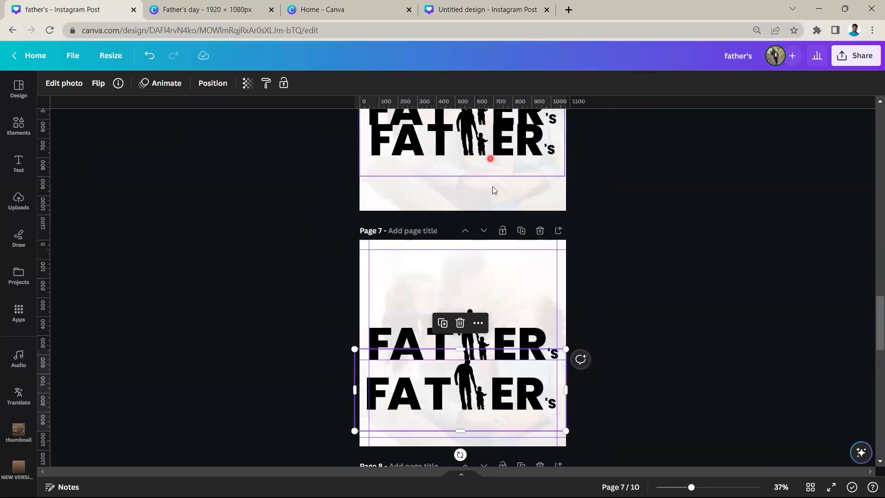
{"action": "scroll", "coordinate": [492, 189], "scroll_direction": "up", "scroll_amount": 3}
{"action": "left_click", "coordinate": [430, 226]}
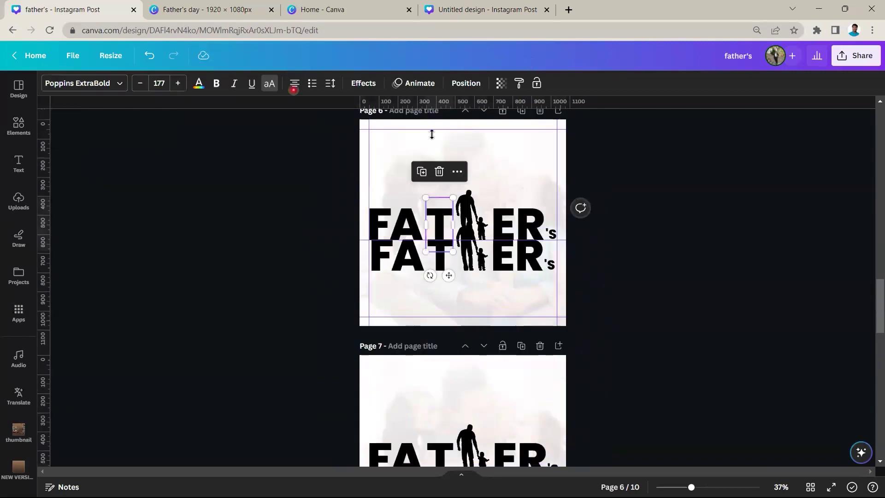
{"action": "scroll", "coordinate": [415, 277], "scroll_direction": "down", "scroll_amount": 3}
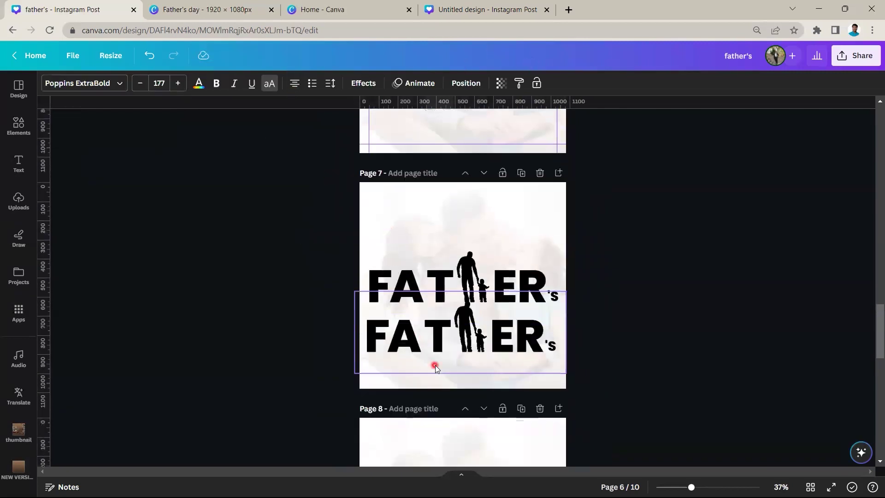
{"action": "left_click", "coordinate": [435, 365]}
Step: Flip the FATHER'S copy vertically and move it directly beneath the original
{"action": "left_click", "coordinate": [98, 84]}
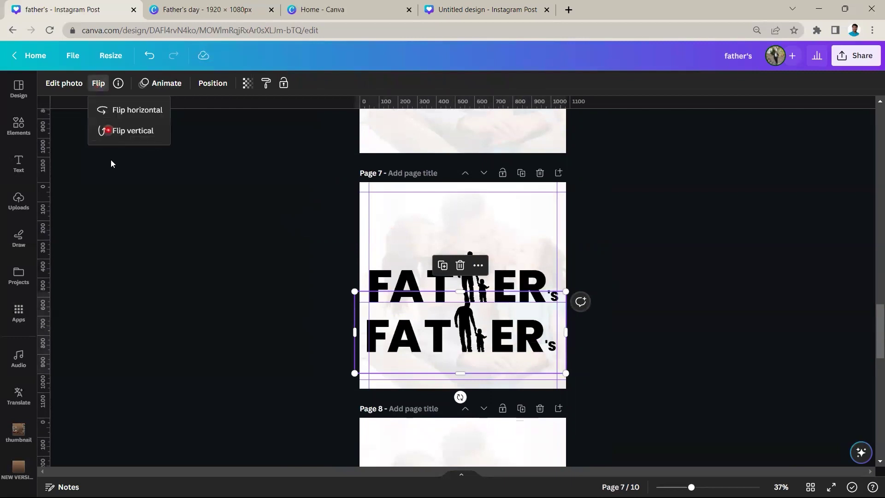
{"action": "left_click", "coordinate": [107, 132]}
{"action": "left_click_drag", "start_coordinate": [464, 333], "coordinate": [464, 329]}
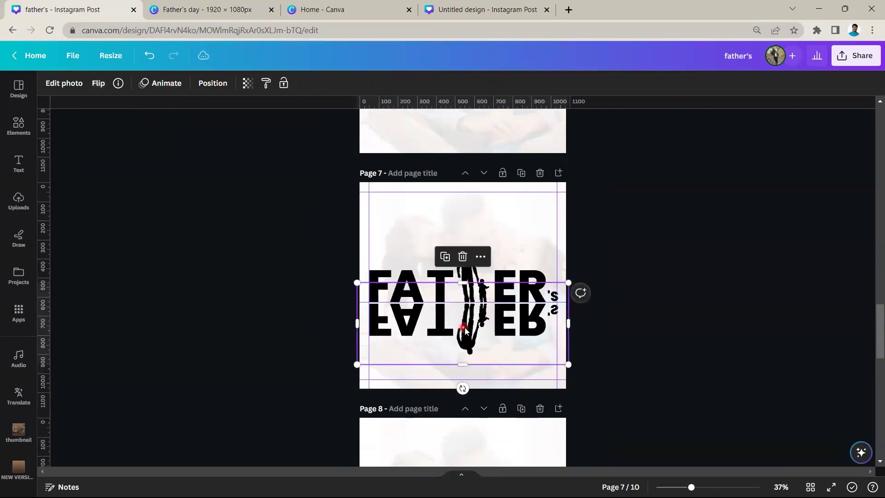
{"action": "scroll", "coordinate": [465, 329], "scroll_direction": "up", "scroll_amount": 5}
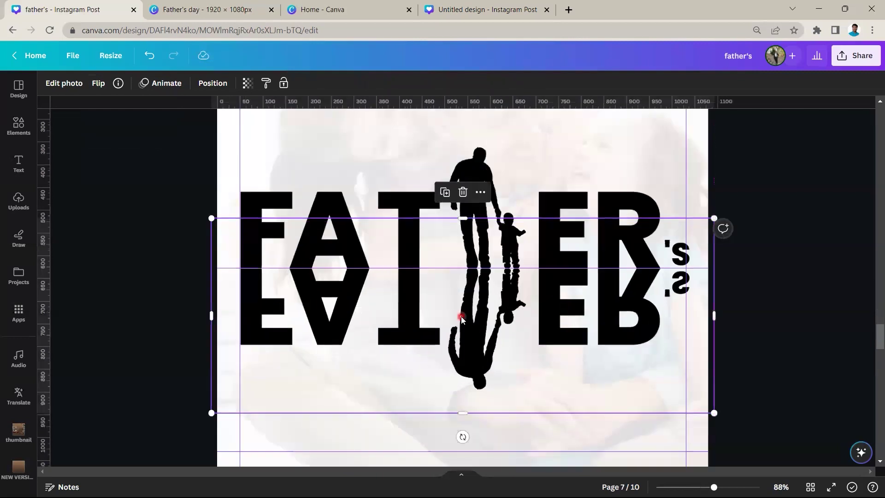
{"action": "scroll", "coordinate": [461, 316], "scroll_direction": "down", "scroll_amount": 2}
{"action": "scroll", "coordinate": [504, 331], "scroll_direction": "down", "scroll_amount": 2}
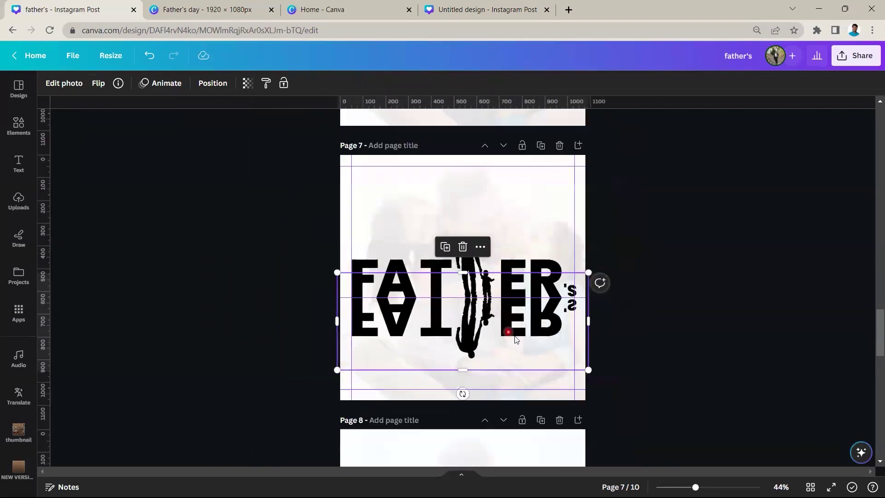
Step: Fade the flipped copy to about 24 transparency and deselect
{"action": "left_click", "coordinate": [248, 83]}
{"action": "left_click_drag", "start_coordinate": [184, 125], "coordinate": [168, 124]}
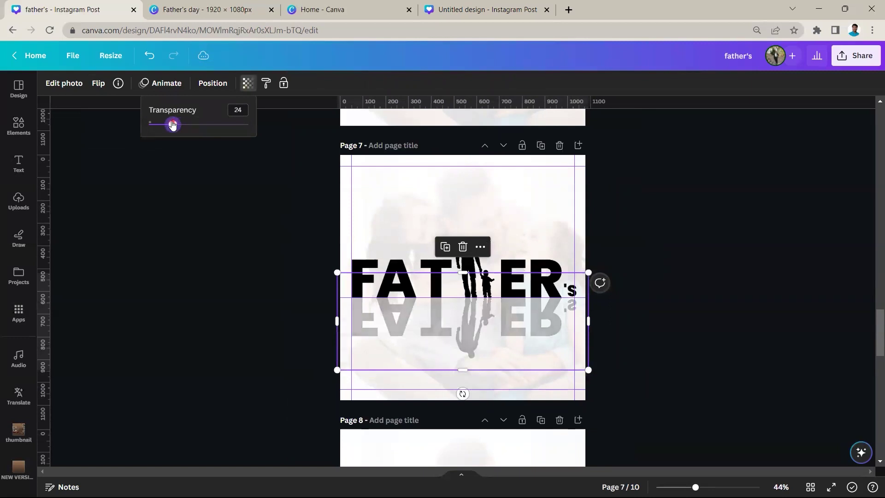
{"action": "left_click", "coordinate": [656, 291]}
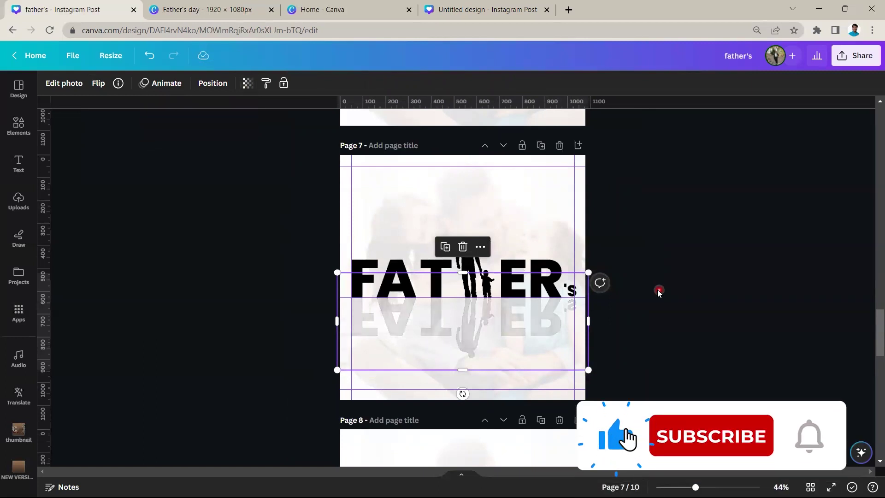
{"action": "left_click", "coordinate": [646, 308]}
{"action": "scroll", "coordinate": [630, 328], "scroll_direction": "up", "scroll_amount": 1}
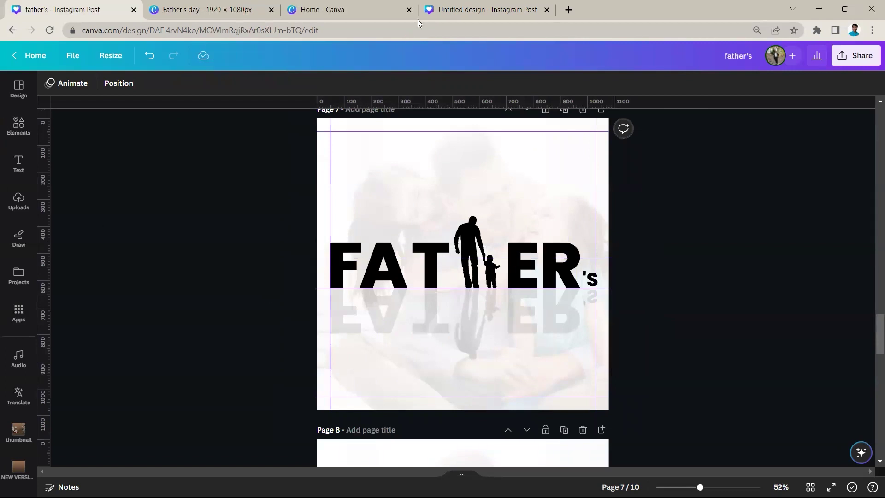
Step: Copy the gradient background from the Father's day assets design and paste it onto page 7
{"action": "left_click", "coordinate": [211, 5]}
{"action": "left_click", "coordinate": [679, 397]}
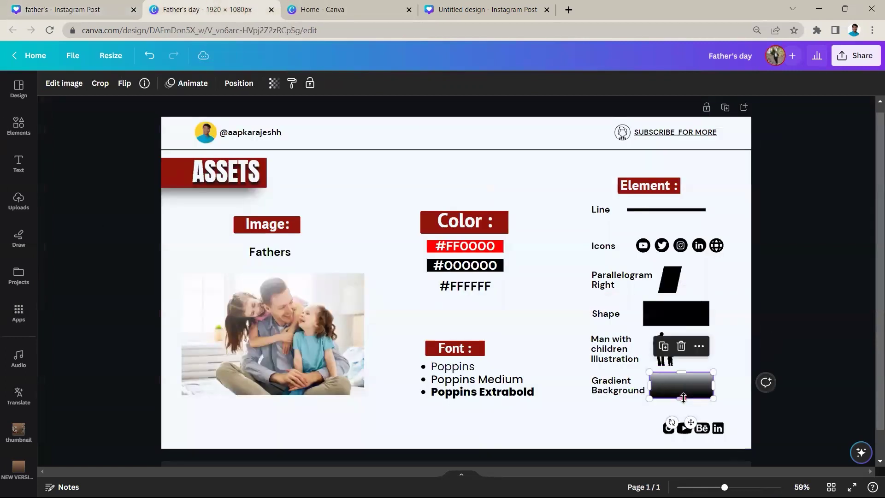
{"action": "left_click", "coordinate": [69, 10]}
{"action": "left_click", "coordinate": [430, 350]}
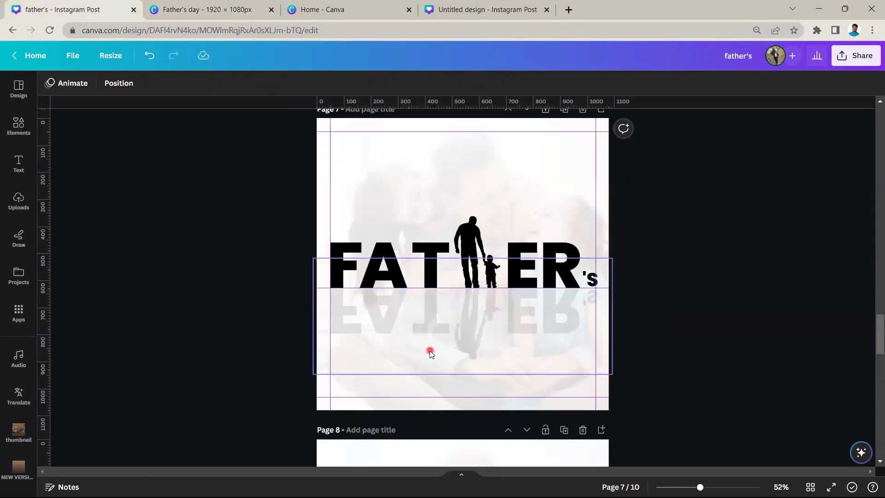
{"action": "key", "text": "ctrl+v"}
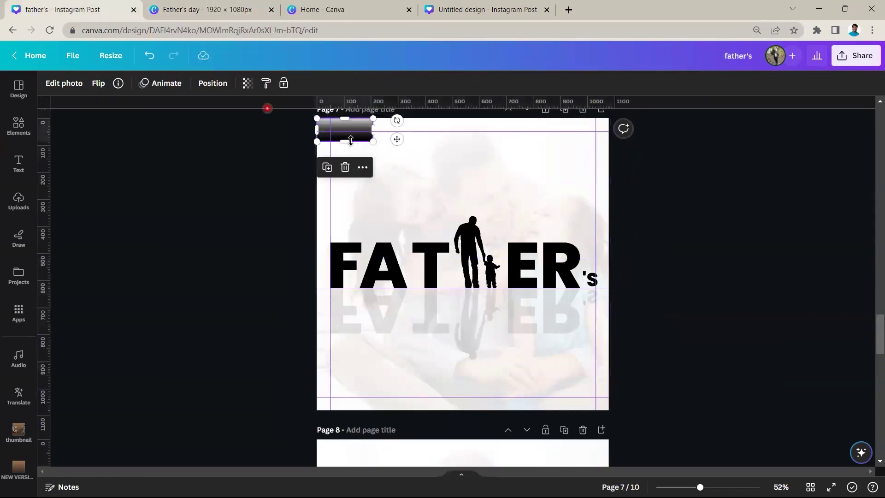
Step: Enlarge and position the gradient bar across page 7's lower half, over FATHER's reflection
{"action": "left_click_drag", "start_coordinate": [371, 144], "coordinate": [517, 206]}
{"action": "left_click_drag", "start_coordinate": [438, 180], "coordinate": [470, 330]}
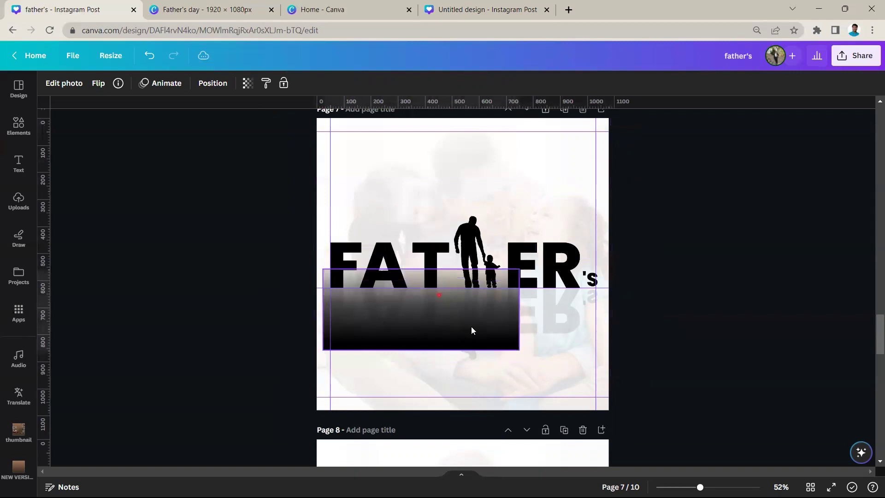
{"action": "mouse_move", "coordinate": [517, 349]}
{"action": "left_mouse_down"}
{"action": "mouse_move", "coordinate": [609, 391]}
{"action": "mouse_move", "coordinate": [504, 352]}
{"action": "left_mouse_up"}
{"action": "left_click_drag", "start_coordinate": [593, 389], "coordinate": [635, 414]}
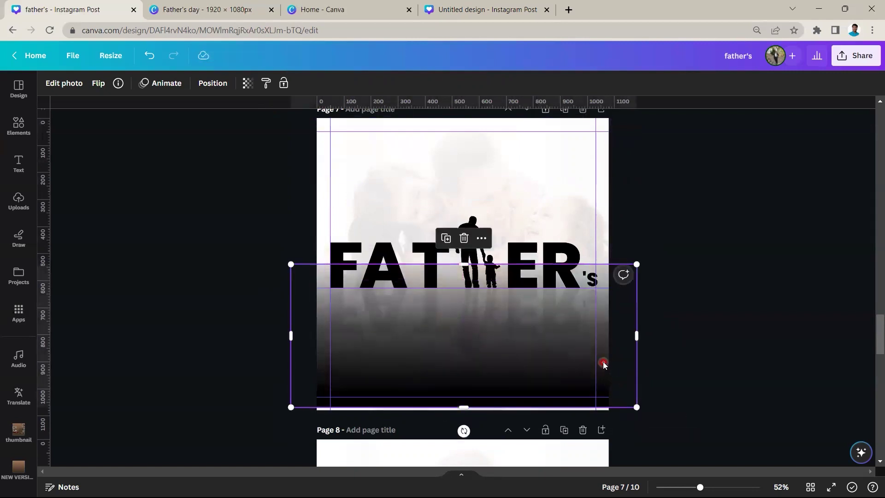
Step: Set the gradient photo's Duotone highlights to white, FFFFFF
{"action": "left_click", "coordinate": [64, 83]}
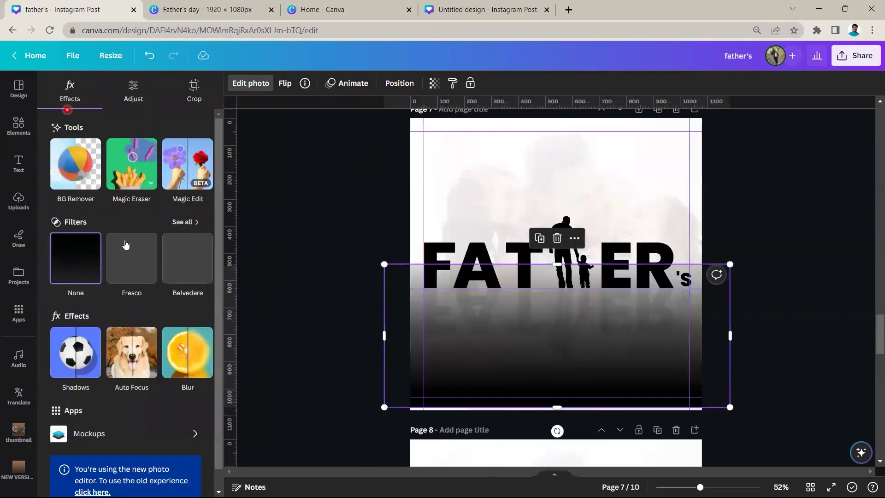
{"action": "scroll", "coordinate": [110, 244], "scroll_direction": "down", "scroll_amount": 1}
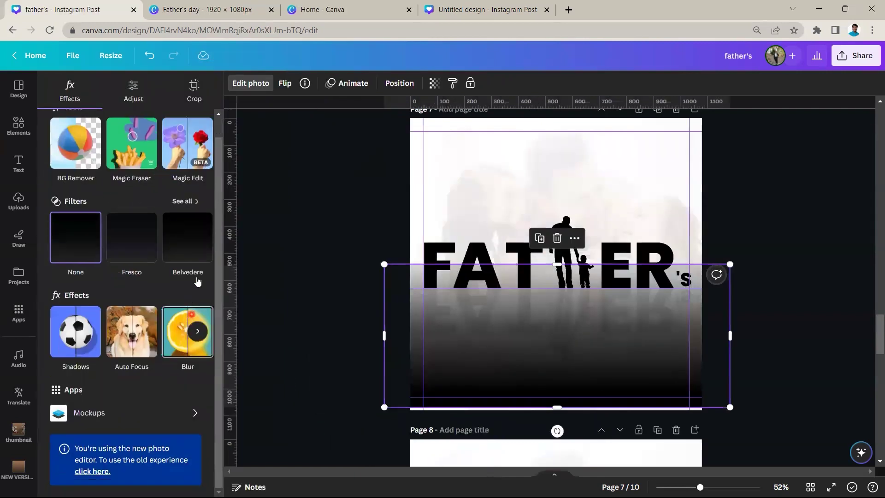
{"action": "left_click", "coordinate": [198, 331]}
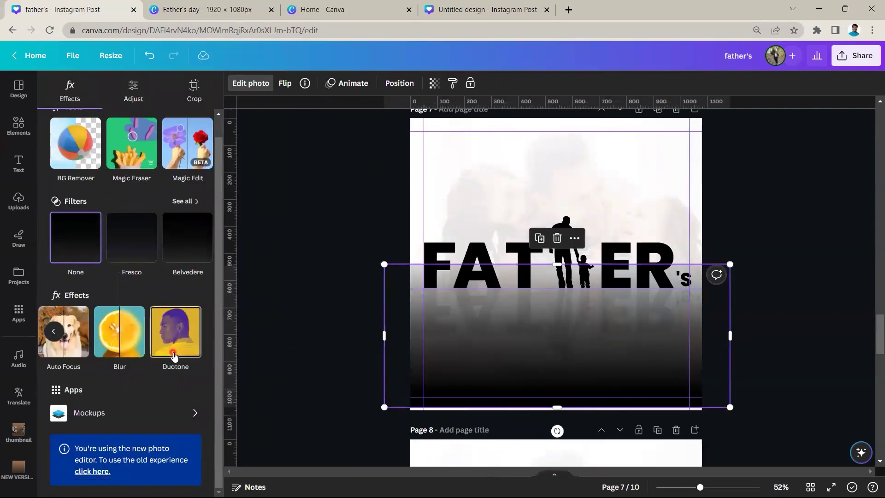
{"action": "left_click", "coordinate": [174, 351]}
{"action": "left_click", "coordinate": [193, 259]}
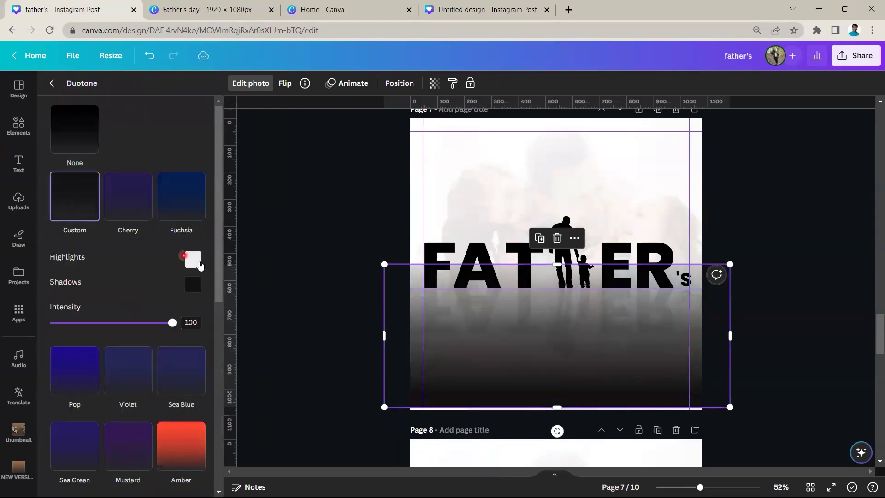
{"action": "type", "text": "FFFFFF"}
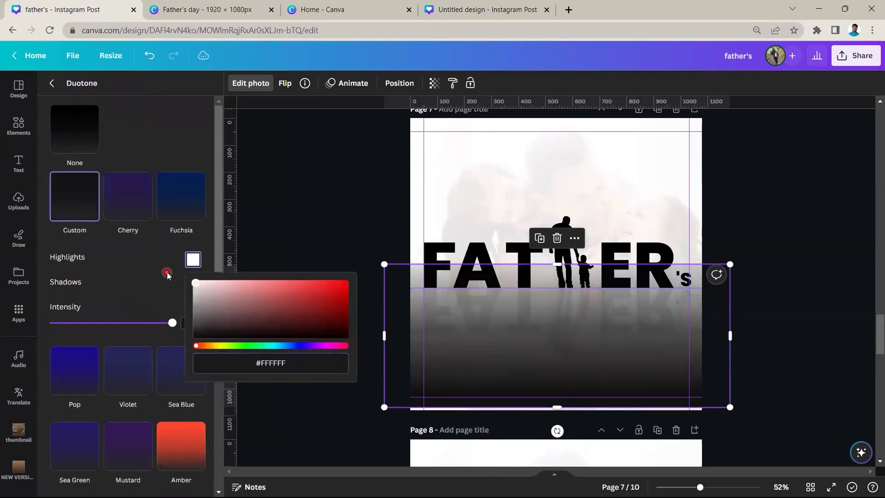
{"action": "left_click", "coordinate": [193, 284]}
{"action": "left_click", "coordinate": [281, 288]}
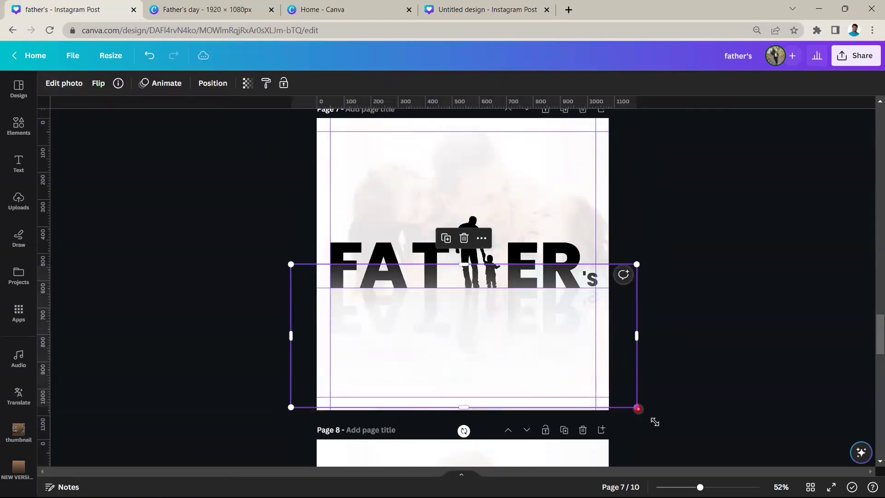
Step: Enlarge page 7's background photo slightly and bring the FATHER silhouette artwork to the front
{"action": "left_click_drag", "start_coordinate": [636, 407], "coordinate": [655, 413]}
{"action": "left_click", "coordinate": [709, 349]}
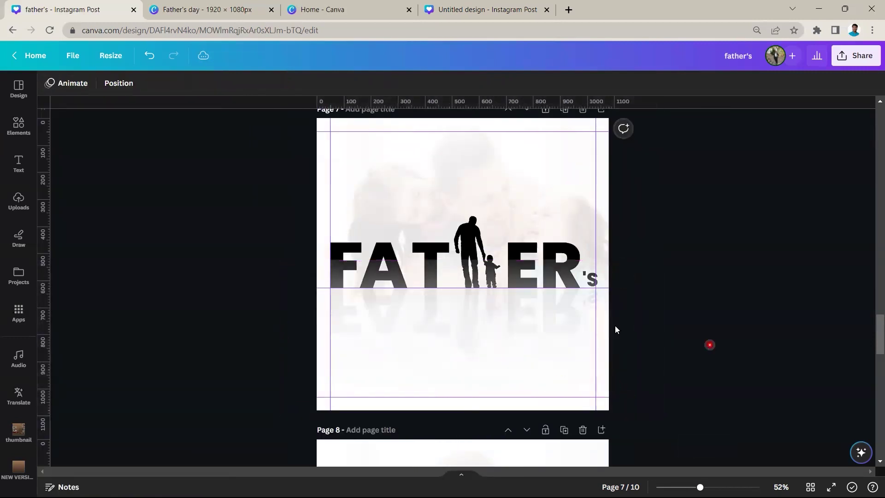
{"action": "scroll", "coordinate": [316, 276], "scroll_direction": "up", "scroll_amount": 5}
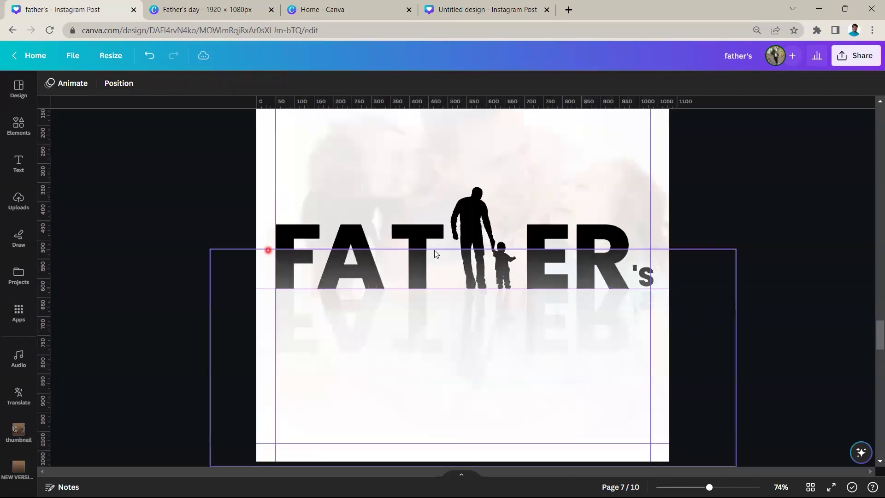
{"action": "left_click", "coordinate": [426, 219]}
{"action": "right_click", "coordinate": [426, 219]}
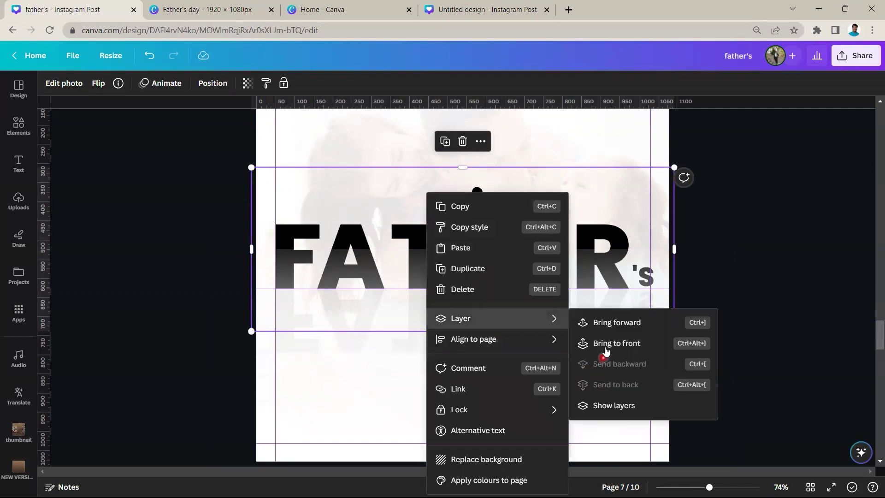
{"action": "left_click", "coordinate": [605, 352]}
{"action": "left_click", "coordinate": [709, 302]}
Step: Scroll through page 8's red FATHER'S artwork down to page 9's HAPPY FATHER'S DAY design
{"action": "scroll", "coordinate": [708, 302], "scroll_direction": "down", "scroll_amount": 5}
{"action": "scroll", "coordinate": [714, 308], "scroll_direction": "down", "scroll_amount": 3}
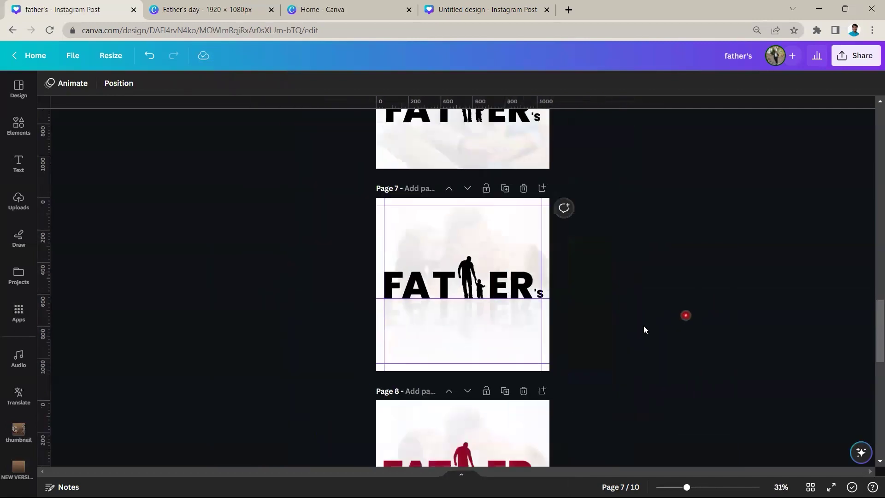
{"action": "scroll", "coordinate": [644, 327], "scroll_direction": "down", "scroll_amount": 3}
{"action": "scroll", "coordinate": [558, 320], "scroll_direction": "down", "scroll_amount": 3}
{"action": "scroll", "coordinate": [499, 281], "scroll_direction": "down", "scroll_amount": 3}
{"action": "scroll", "coordinate": [499, 281], "scroll_direction": "up", "scroll_amount": 3}
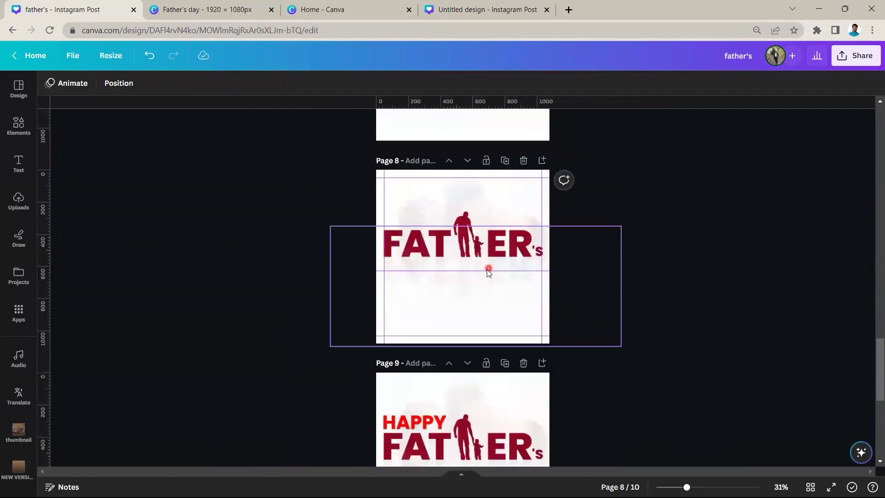
{"action": "scroll", "coordinate": [487, 269], "scroll_direction": "up", "scroll_amount": 3}
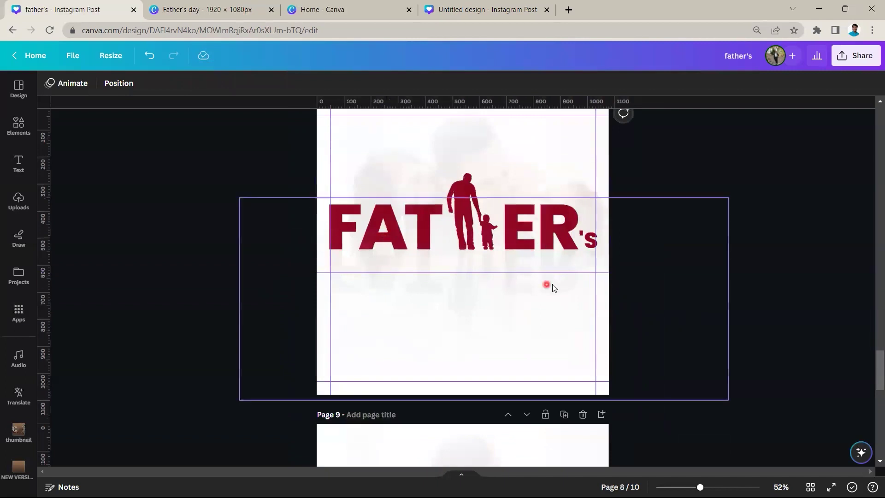
{"action": "left_click", "coordinate": [510, 221]}
{"action": "scroll", "coordinate": [509, 221], "scroll_direction": "up", "scroll_amount": 2}
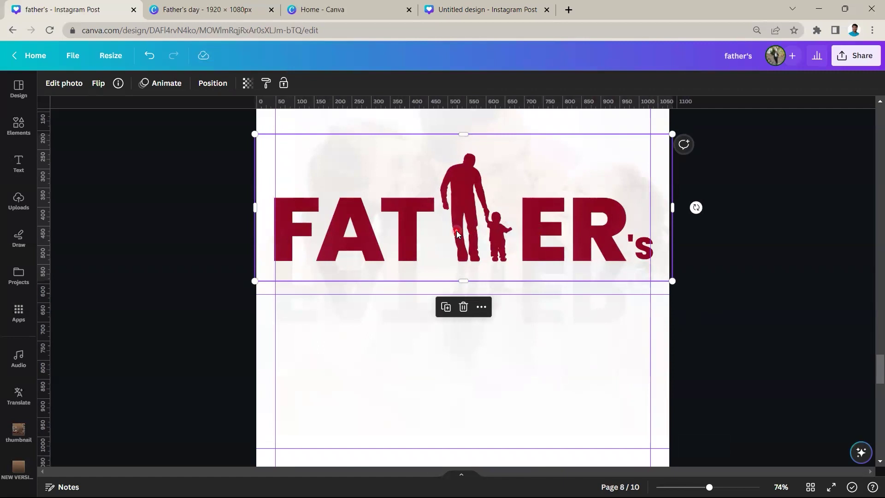
{"action": "scroll", "coordinate": [457, 234], "scroll_direction": "down", "scroll_amount": 2, "text": "ctrl"}
{"action": "scroll", "coordinate": [450, 277], "scroll_direction": "up", "scroll_amount": 4}
{"action": "scroll", "coordinate": [441, 318], "scroll_direction": "up", "scroll_amount": 5}
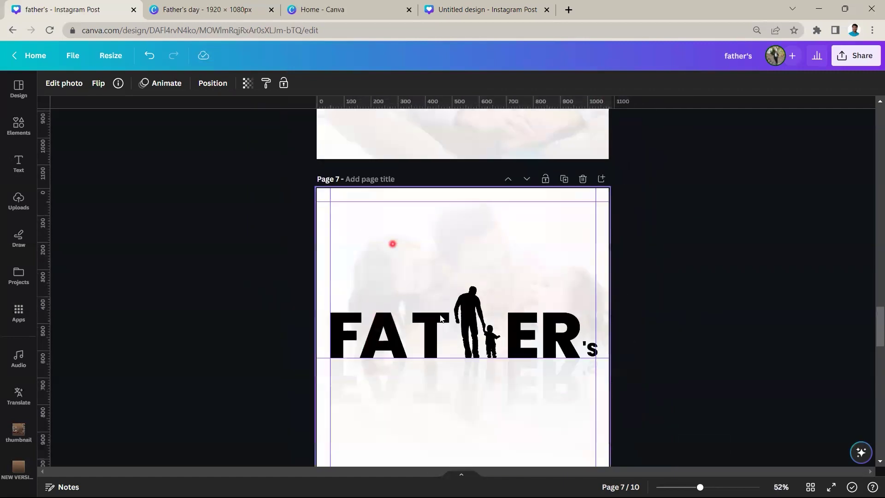
{"action": "scroll", "coordinate": [441, 317], "scroll_direction": "down", "scroll_amount": 1}
{"action": "scroll", "coordinate": [467, 291], "scroll_direction": "down", "scroll_amount": 4}
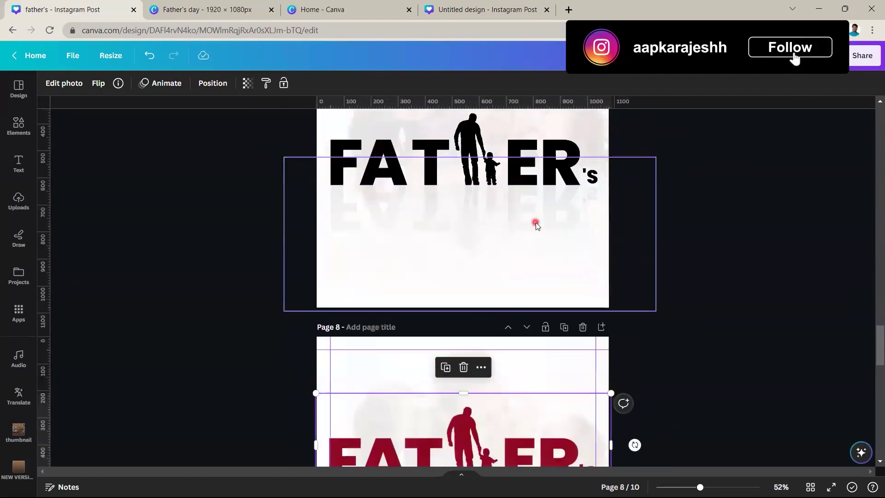
{"action": "scroll", "coordinate": [535, 222], "scroll_direction": "down", "scroll_amount": 5}
{"action": "scroll", "coordinate": [498, 244], "scroll_direction": "down", "scroll_amount": 3}
{"action": "scroll", "coordinate": [355, 216], "scroll_direction": "up", "scroll_amount": 2, "text": "ctrl"}
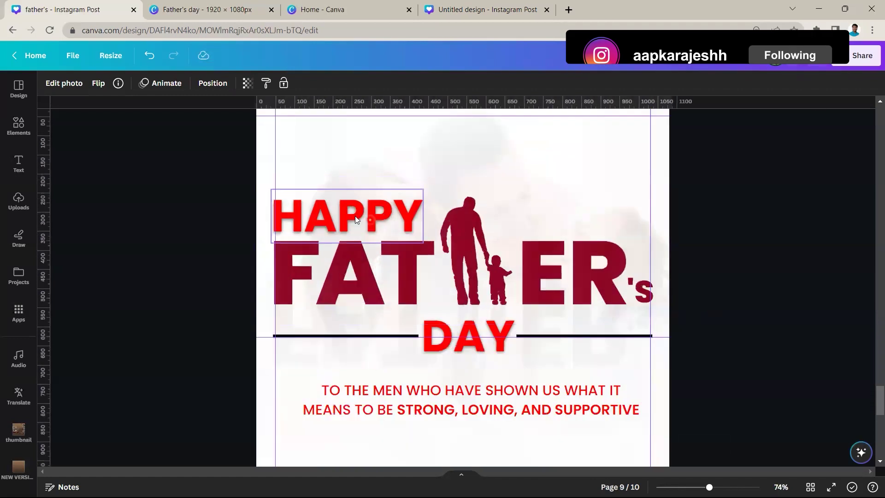
{"action": "left_click", "coordinate": [355, 215]}
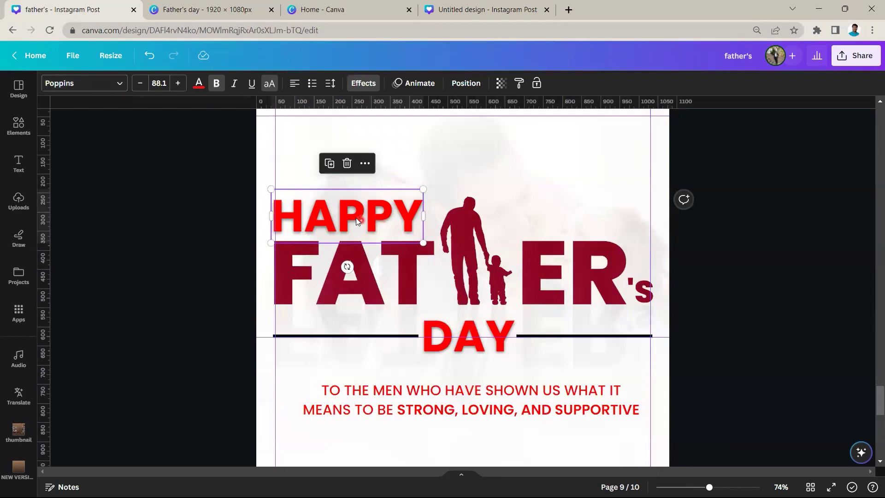
{"action": "left_click", "coordinate": [363, 83]}
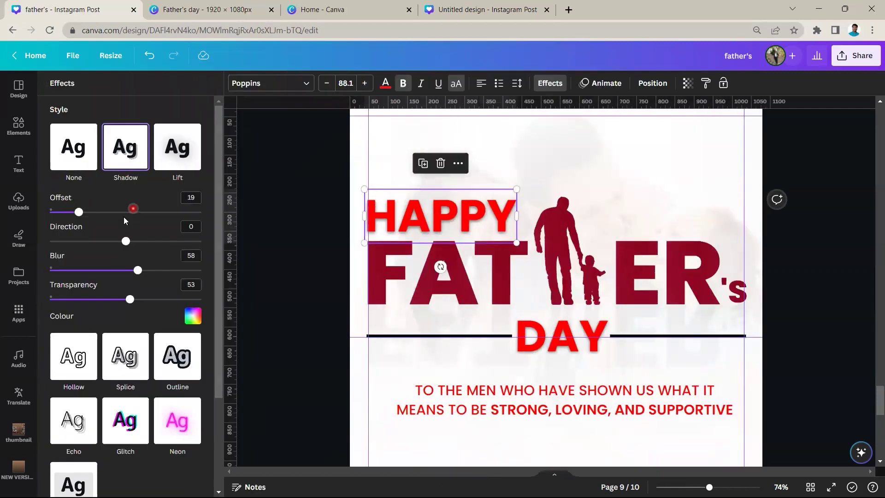
{"action": "left_click", "coordinate": [145, 272]}
{"action": "left_click", "coordinate": [371, 226]}
{"action": "scroll", "coordinate": [371, 224], "scroll_direction": "up", "scroll_amount": 3, "text": "ctrl"}
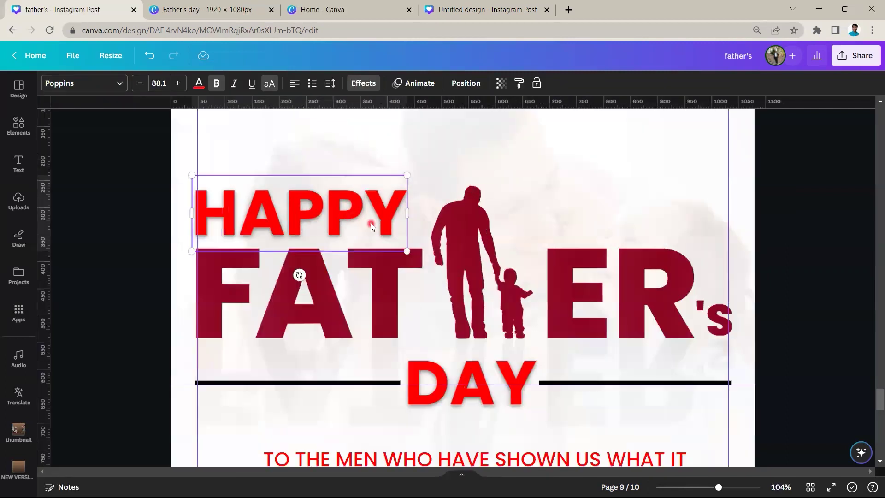
{"action": "scroll", "coordinate": [370, 224], "scroll_direction": "down", "scroll_amount": 2, "text": "ctrl"}
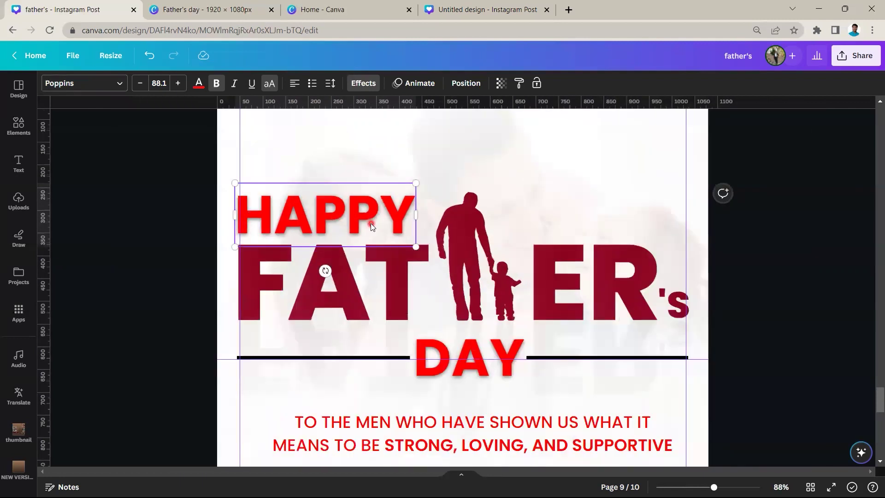
{"action": "scroll", "coordinate": [370, 230], "scroll_direction": "down", "scroll_amount": 2, "text": "ctrl"}
{"action": "left_click", "coordinate": [466, 339]}
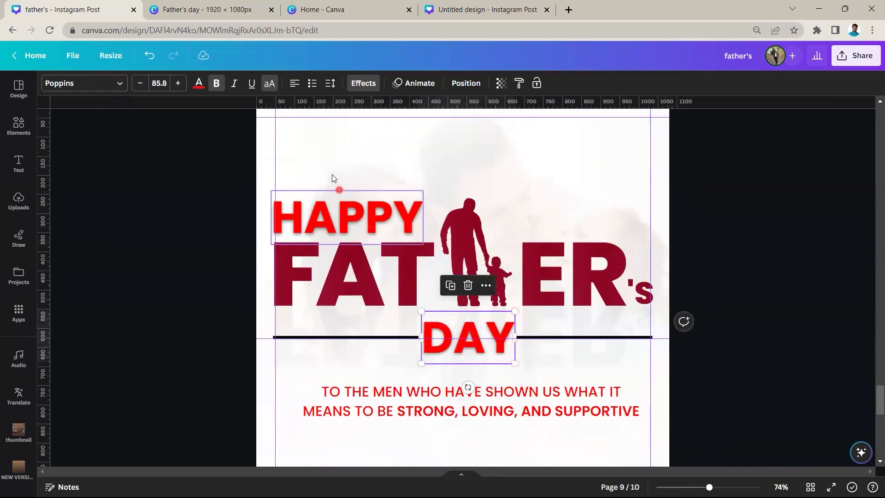
{"action": "left_click", "coordinate": [338, 203]}
{"action": "left_click", "coordinate": [443, 336]}
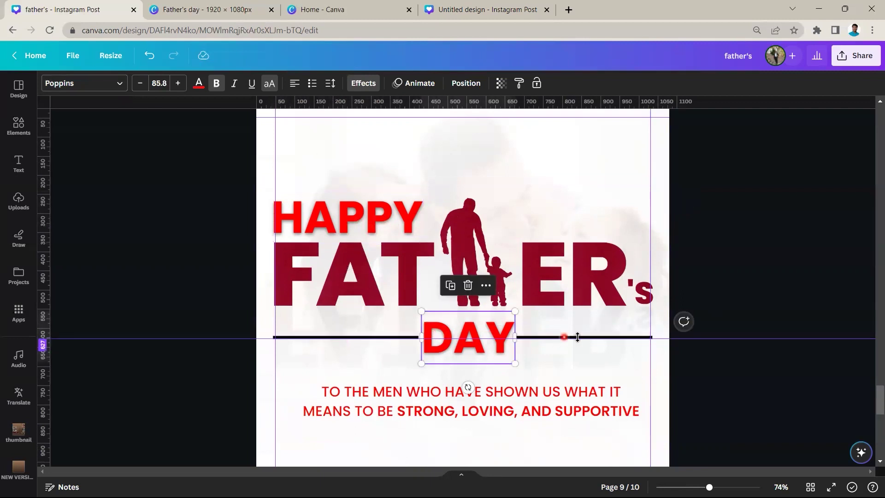
{"action": "left_click", "coordinate": [746, 254]}
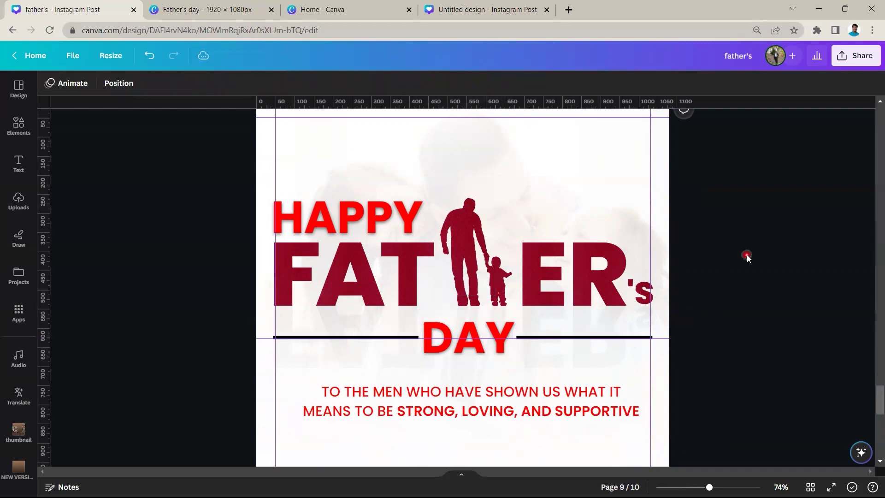
Step: Bold 'TO THE MEN' in page 9's red tagline so it matches the other bolded words
{"action": "left_click", "coordinate": [382, 406]}
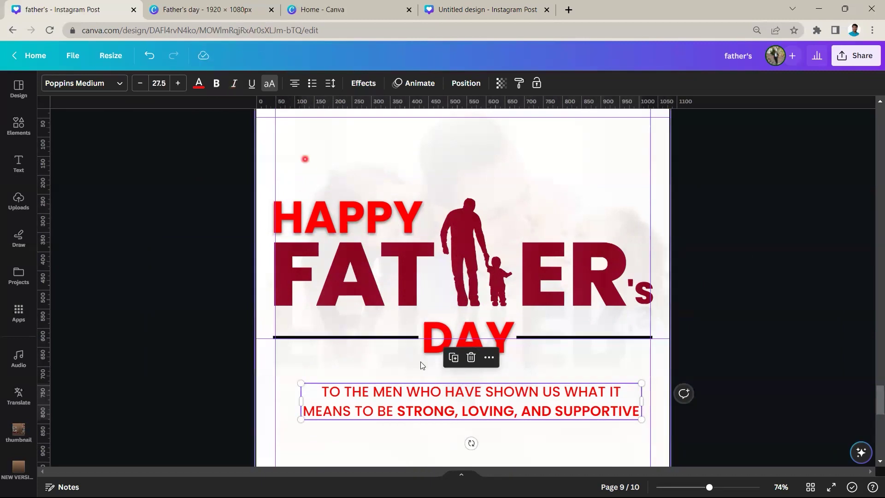
{"action": "scroll", "coordinate": [495, 410], "scroll_direction": "down", "scroll_amount": 3}
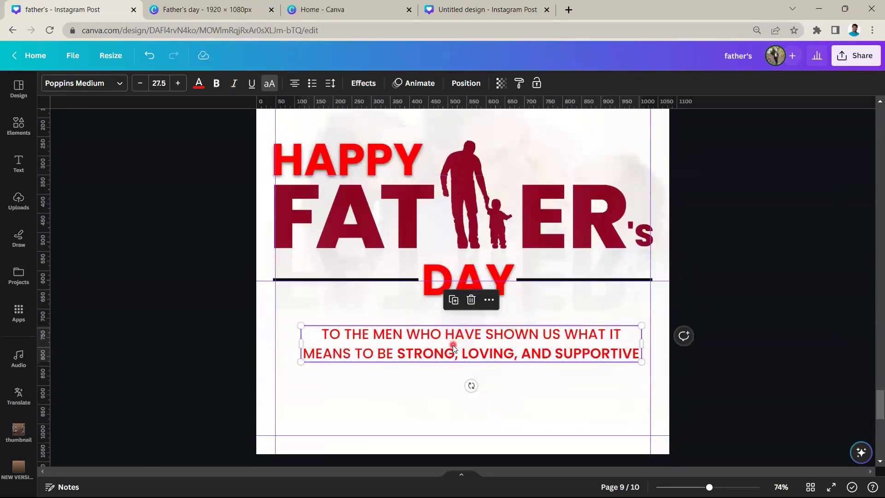
{"action": "left_click", "coordinate": [402, 353]}
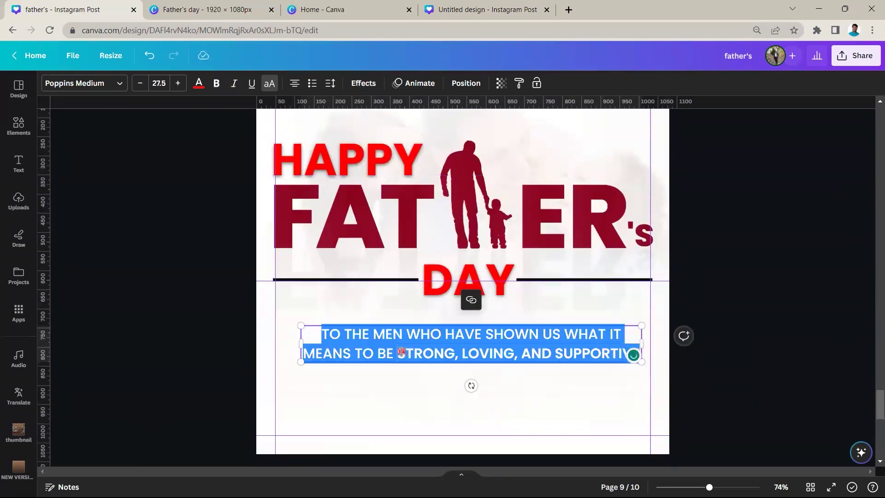
{"action": "left_click", "coordinate": [216, 83]}
{"action": "left_click", "coordinate": [372, 346]}
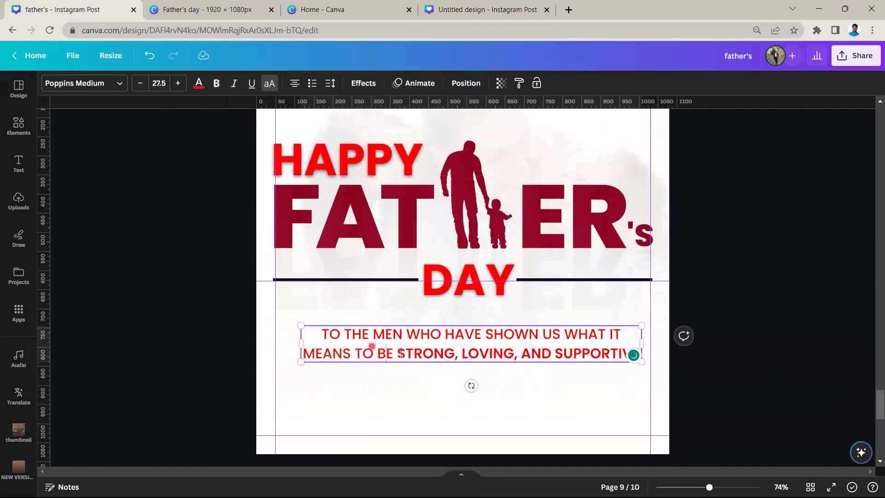
{"action": "left_click", "coordinate": [465, 354]}
{"action": "left_click", "coordinate": [398, 354]}
{"action": "left_click_drag", "start_coordinate": [406, 334], "coordinate": [314, 333]}
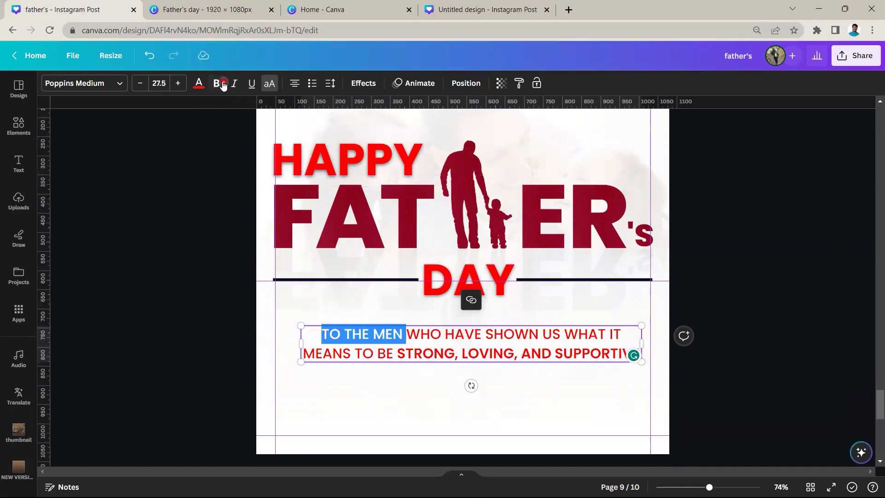
{"action": "left_click", "coordinate": [294, 363]}
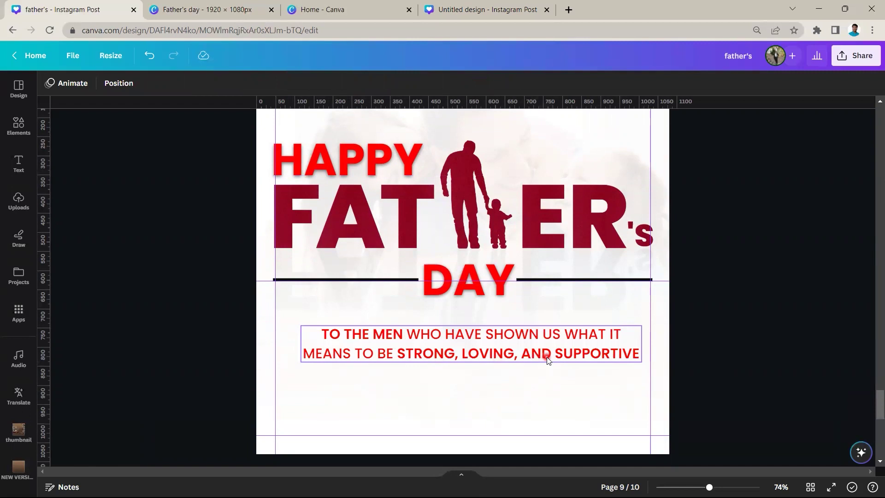
{"action": "scroll", "coordinate": [547, 357], "scroll_direction": "down", "scroll_amount": 3, "text": "ctrl"}
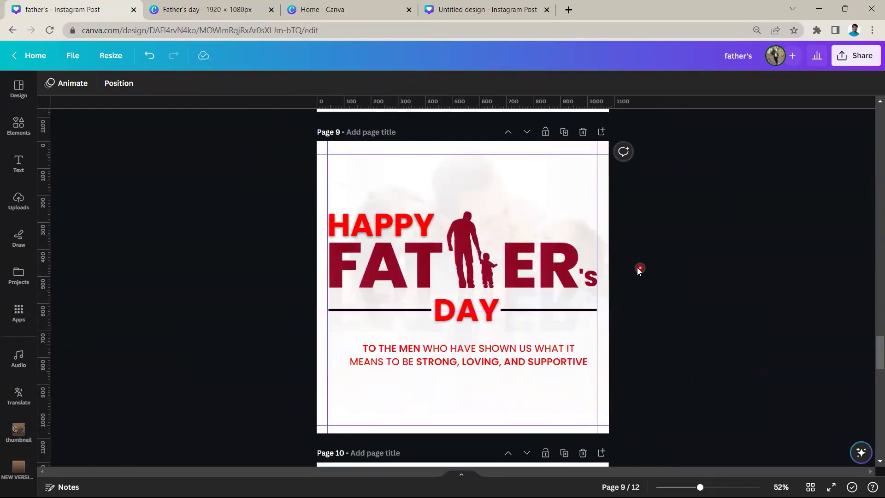
Step: Scroll to page 10 and inspect the red footer bar's fill colour
{"action": "scroll", "coordinate": [640, 267], "scroll_direction": "down", "scroll_amount": 3}
{"action": "scroll", "coordinate": [599, 313], "scroll_direction": "down", "scroll_amount": 3}
{"action": "scroll", "coordinate": [579, 331], "scroll_direction": "down", "scroll_amount": 1}
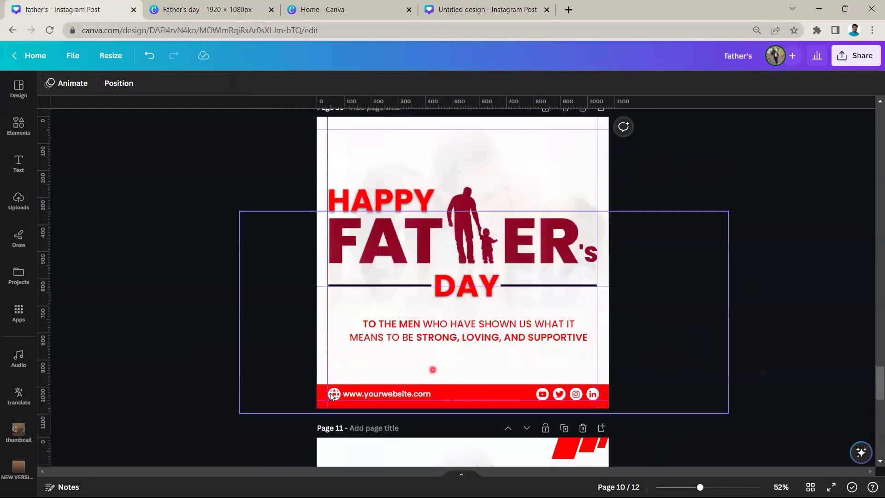
{"action": "left_click", "coordinate": [483, 389]}
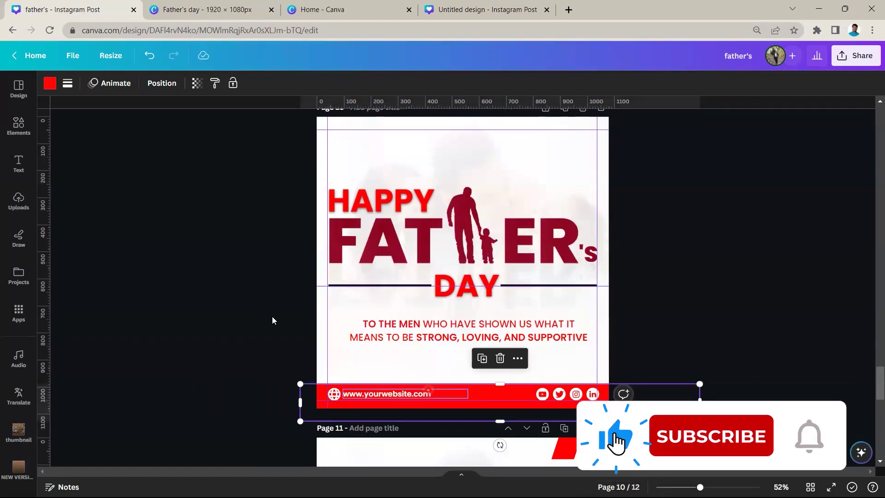
{"action": "left_click", "coordinate": [49, 84]}
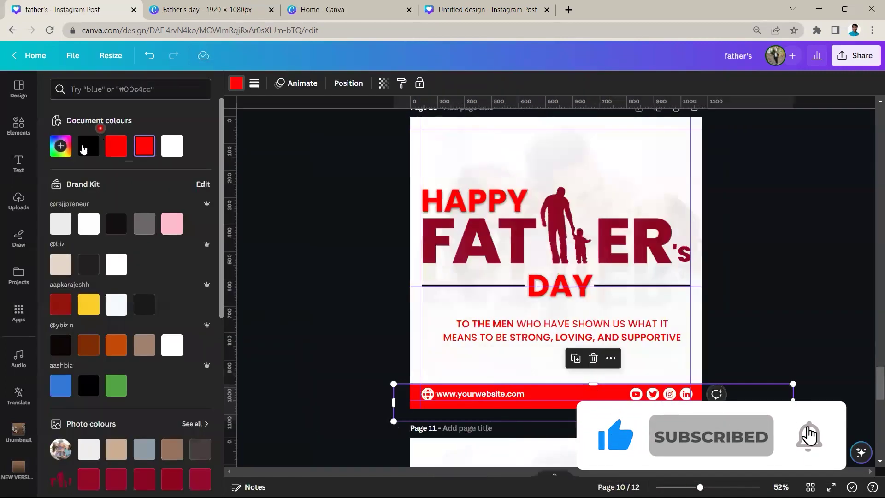
{"action": "left_click", "coordinate": [61, 145]}
{"action": "key", "text": "Escape"}
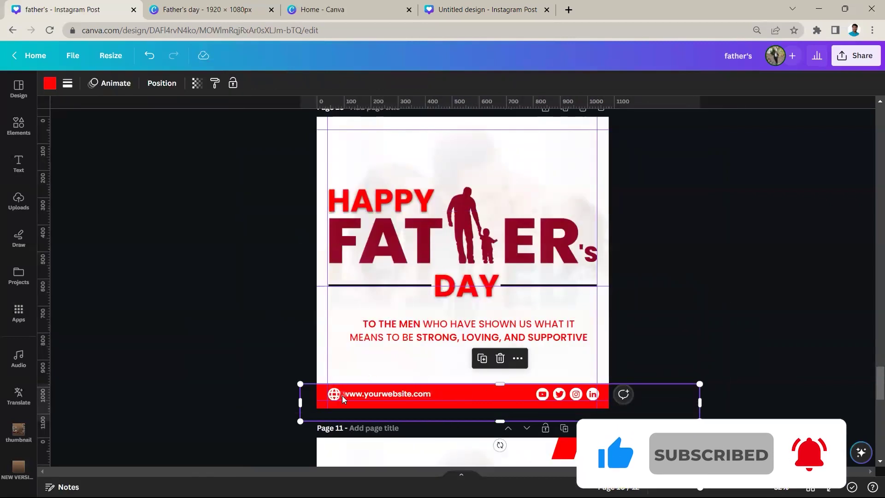
Step: Confirm the footer's website text and social icons stay white, then move on to page 11
{"action": "left_click", "coordinate": [342, 395]}
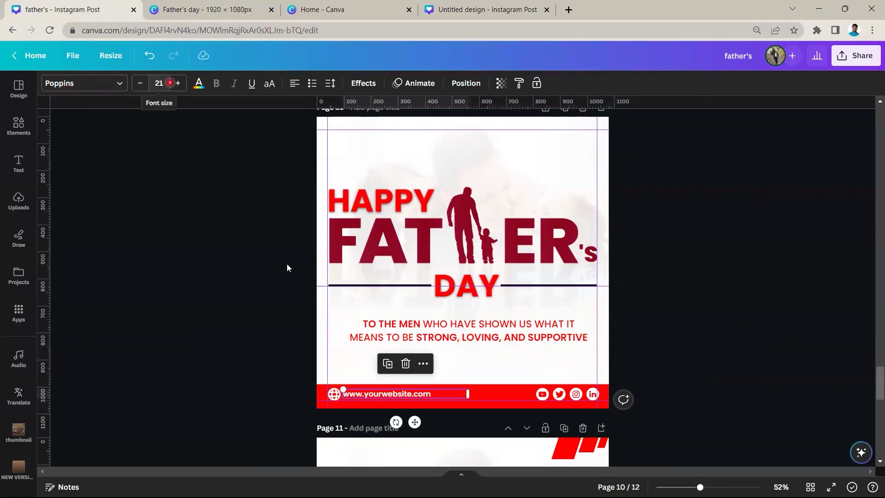
{"action": "left_click", "coordinate": [479, 392]}
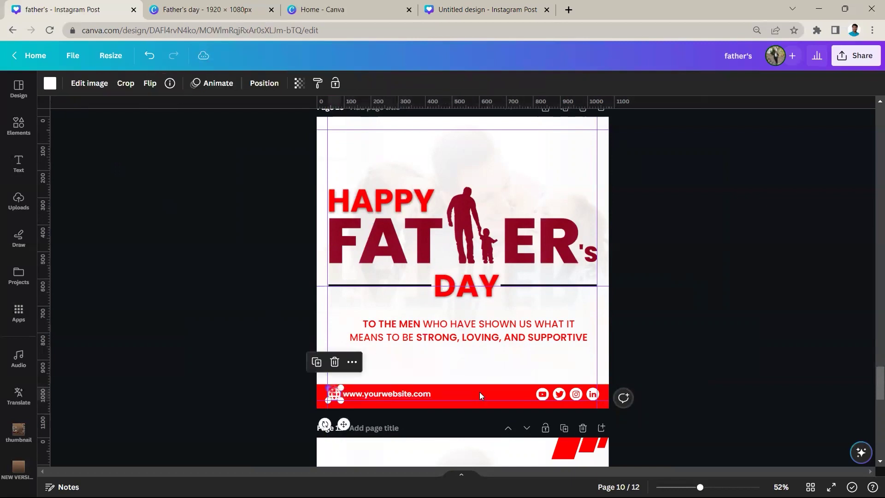
{"action": "left_click", "coordinate": [543, 392]}
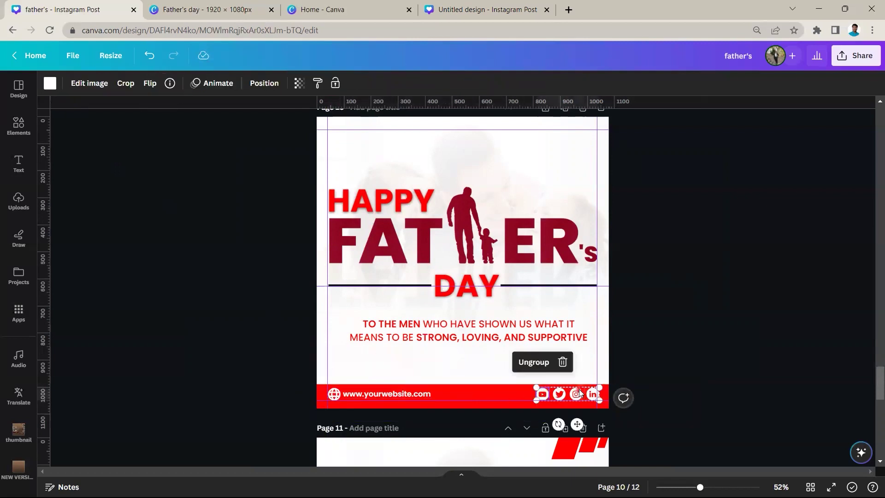
{"action": "left_click", "coordinate": [49, 83]}
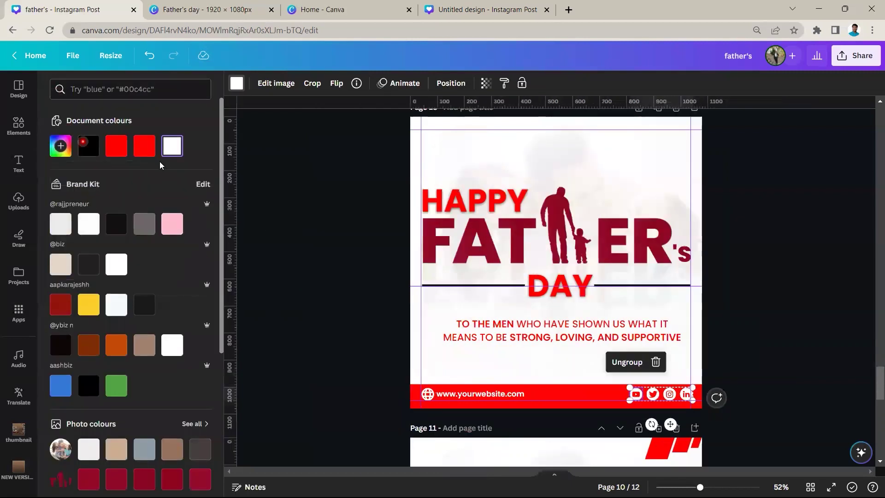
{"action": "left_click", "coordinate": [225, 271]}
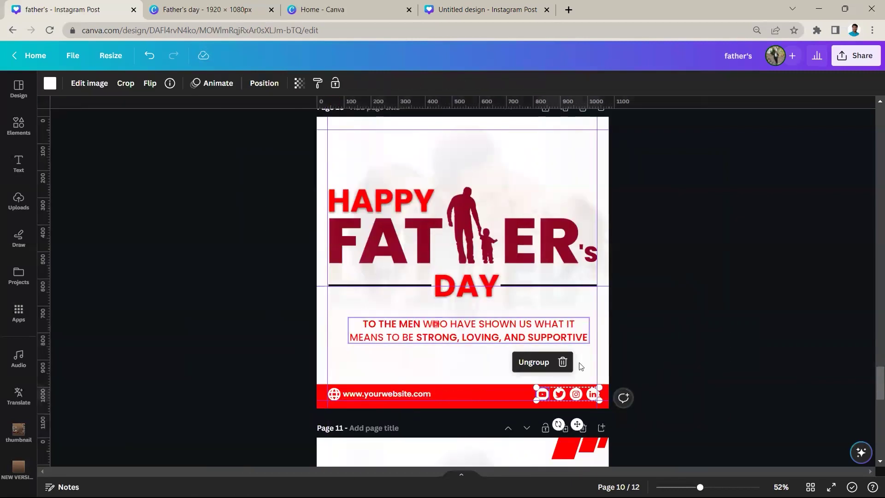
{"action": "left_click", "coordinate": [653, 375]}
{"action": "scroll", "coordinate": [649, 373], "scroll_direction": "down", "scroll_amount": 5}
{"action": "scroll", "coordinate": [649, 372], "scroll_direction": "down", "scroll_amount": 2}
{"action": "scroll", "coordinate": [648, 372], "scroll_direction": "up", "scroll_amount": 2}
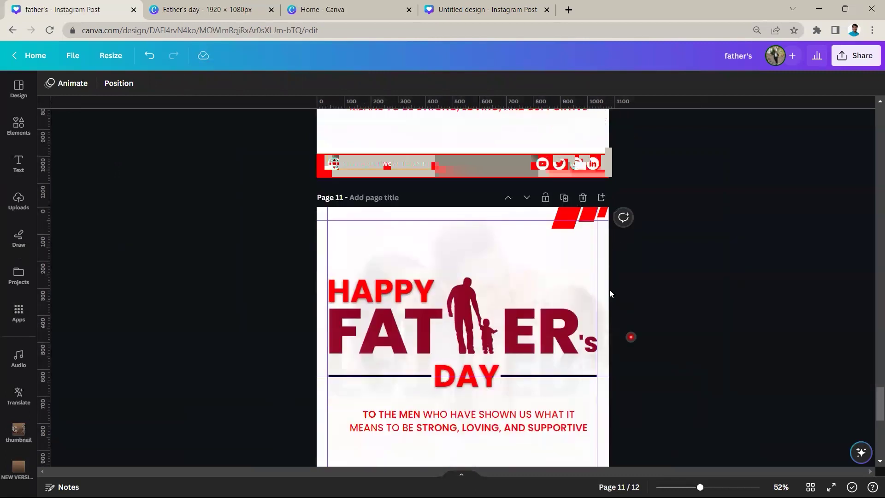
Step: Compare page 11's red corner parallelogram with the Parallelogram Right asset in the assets design
{"action": "left_click", "coordinate": [572, 231]}
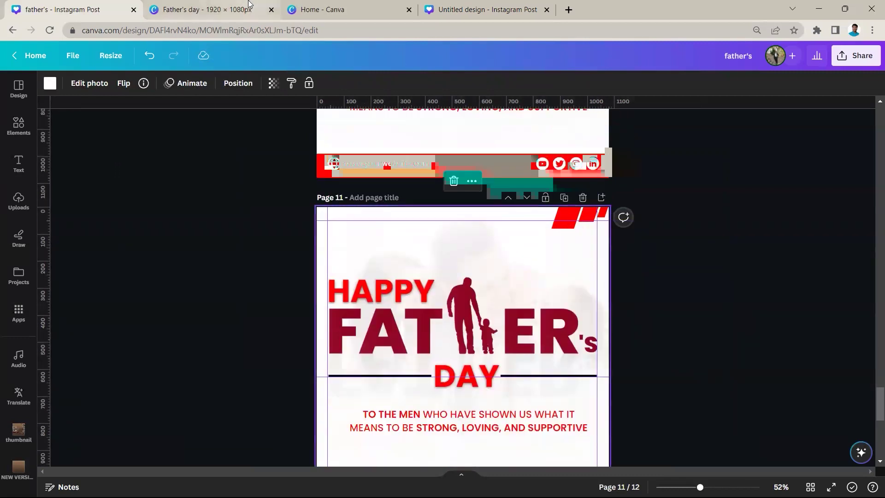
{"action": "key", "text": "ctrl+Tab"}
{"action": "left_click", "coordinate": [671, 319]}
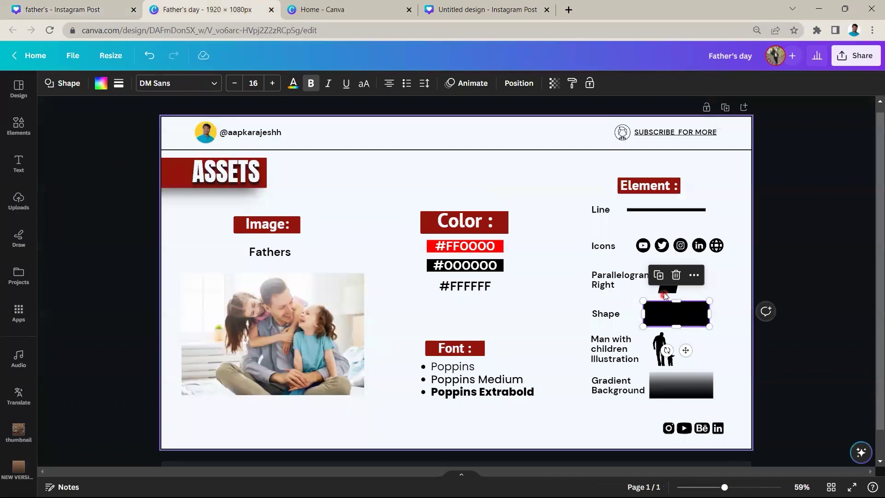
{"action": "left_click", "coordinate": [669, 279]}
{"action": "left_click", "coordinate": [67, 5]}
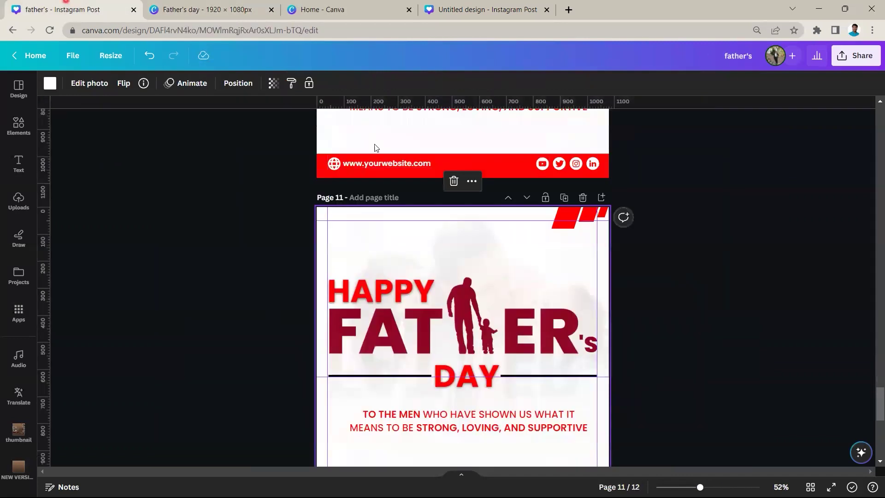
{"action": "left_click", "coordinate": [597, 213]}
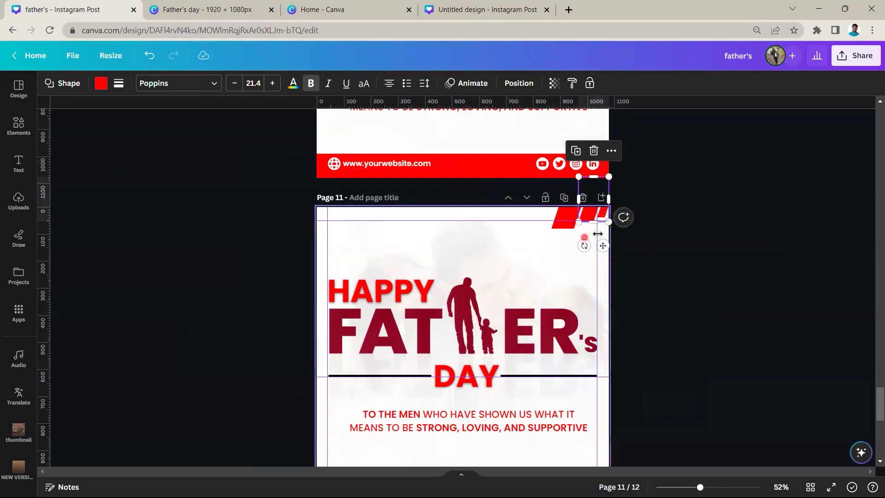
Step: Scroll down to page 12 with its LOGO HERE placeholder
{"action": "scroll", "coordinate": [529, 226], "scroll_direction": "down", "scroll_amount": 8}
{"action": "scroll", "coordinate": [452, 244], "scroll_direction": "up", "scroll_amount": 2}
{"action": "scroll", "coordinate": [415, 230], "scroll_direction": "up", "scroll_amount": 2}
{"action": "scroll", "coordinate": [360, 216], "scroll_direction": "down", "scroll_amount": 3}
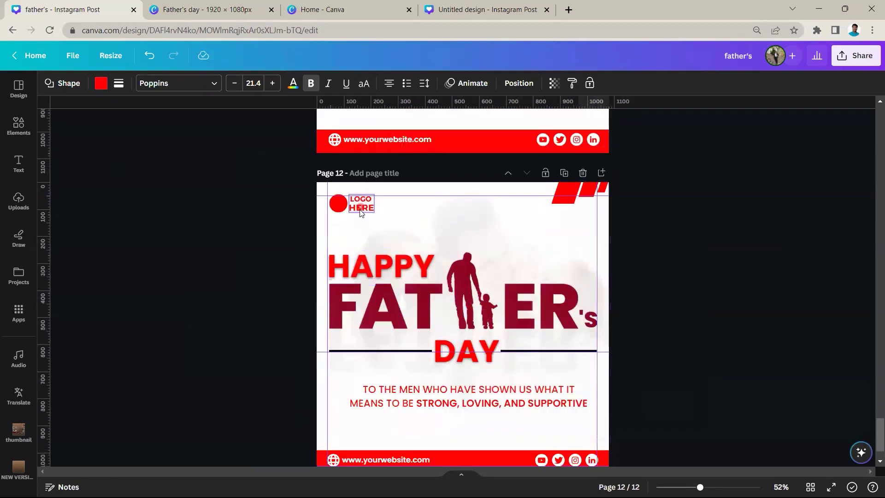
{"action": "left_click", "coordinate": [637, 266]}
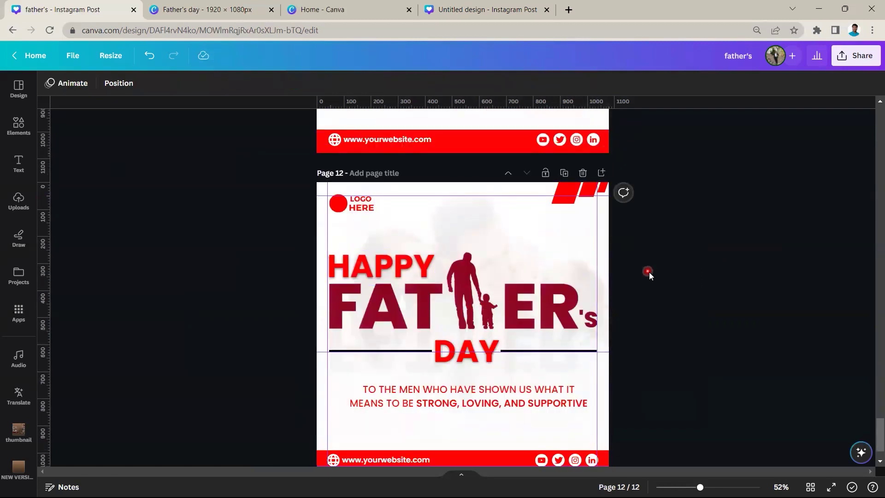
{"action": "scroll", "coordinate": [649, 272], "scroll_direction": "down", "scroll_amount": 2}
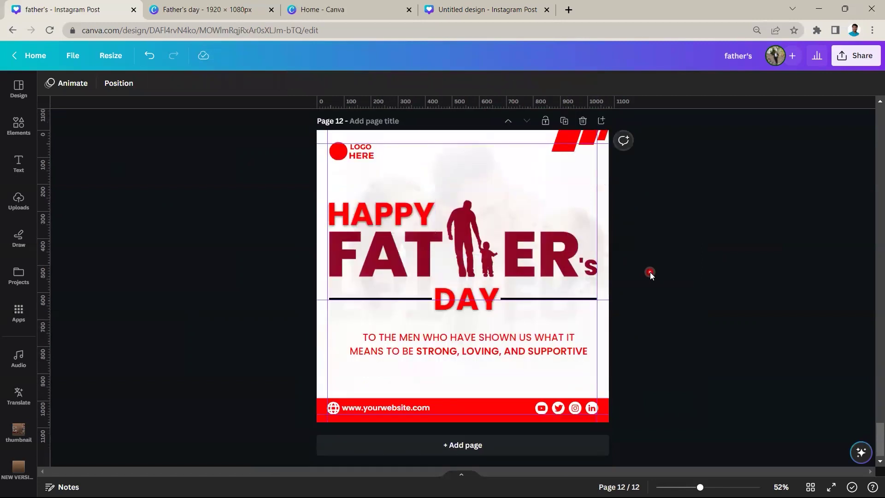
Step: Download only page 12 as a PNG at the maximum 3,375 × 3,375 px size
{"action": "left_click", "coordinate": [850, 62]}
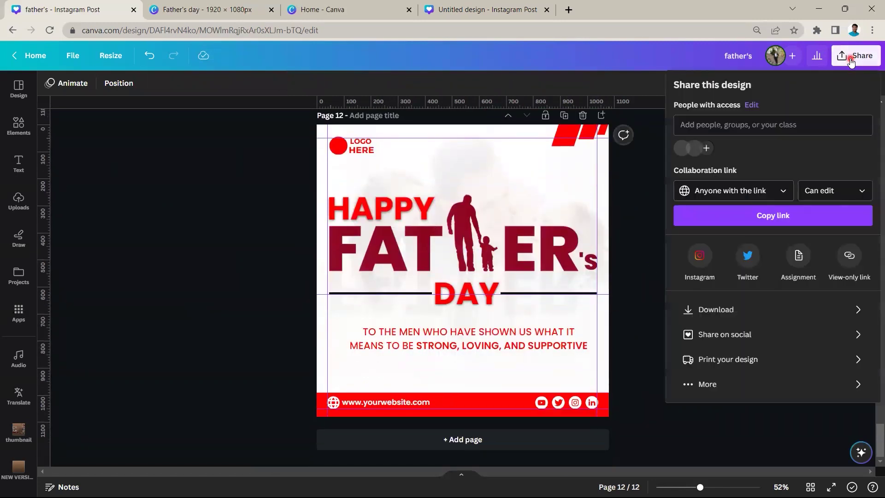
{"action": "left_click", "coordinate": [785, 318]}
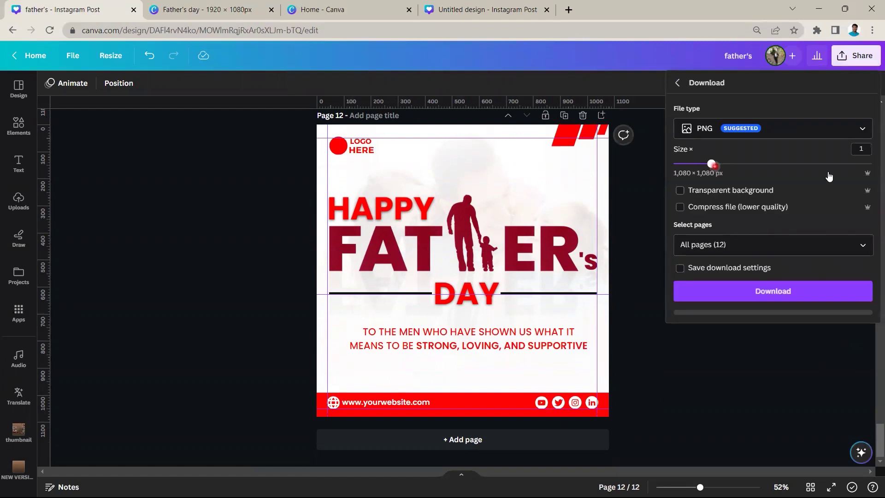
{"action": "left_click_drag", "start_coordinate": [720, 163], "coordinate": [871, 163]}
{"action": "left_click", "coordinate": [756, 243]}
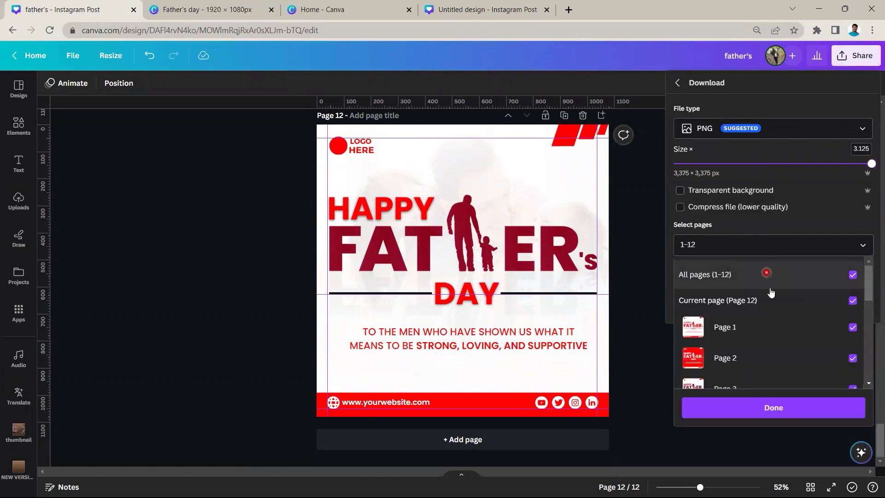
{"action": "left_click", "coordinate": [718, 300]}
{"action": "left_click", "coordinate": [774, 400]}
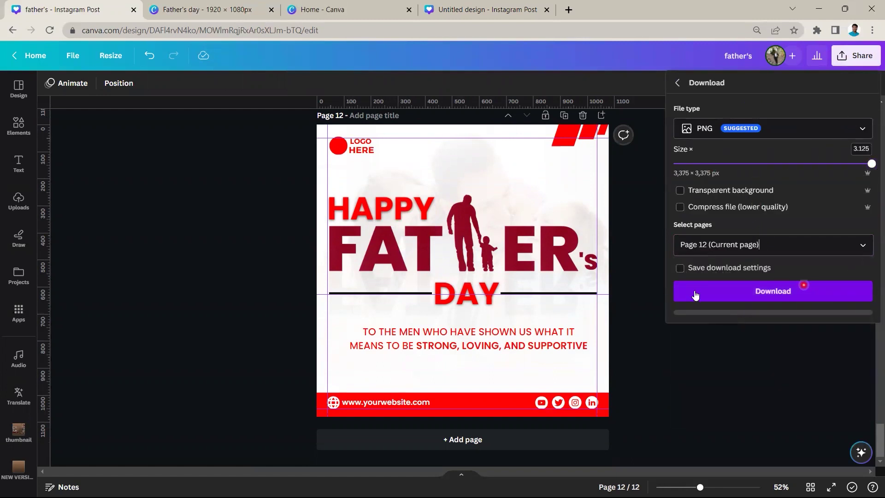
{"action": "left_click", "coordinate": [654, 349]}
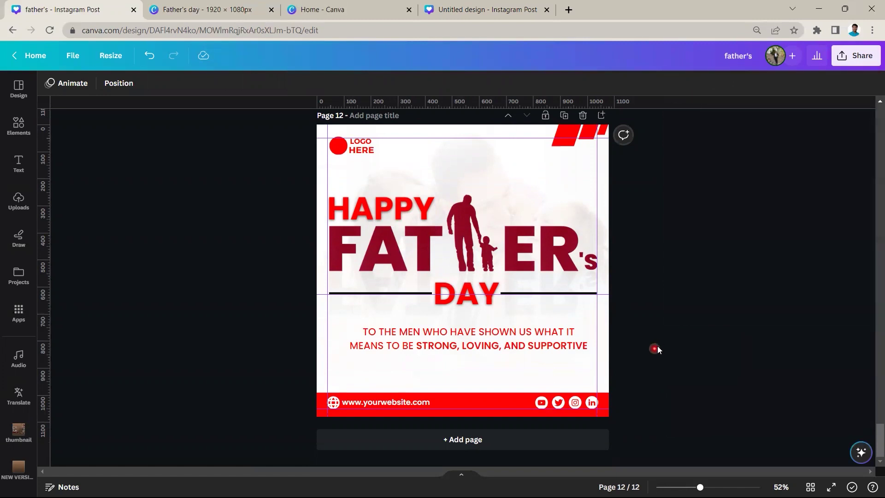
{"action": "scroll", "coordinate": [658, 347], "scroll_direction": "up", "scroll_amount": 6}
{"action": "scroll", "coordinate": [662, 353], "scroll_direction": "up", "scroll_amount": 10}
{"action": "scroll", "coordinate": [666, 355], "scroll_direction": "up", "scroll_amount": 10}
{"action": "scroll", "coordinate": [667, 356], "scroll_direction": "up", "scroll_amount": 10}
{"action": "scroll", "coordinate": [667, 356], "scroll_direction": "up", "scroll_amount": 2}
{"action": "scroll", "coordinate": [666, 355], "scroll_direction": "up", "scroll_amount": 10}
{"action": "scroll", "coordinate": [664, 355], "scroll_direction": "up", "scroll_amount": 14}
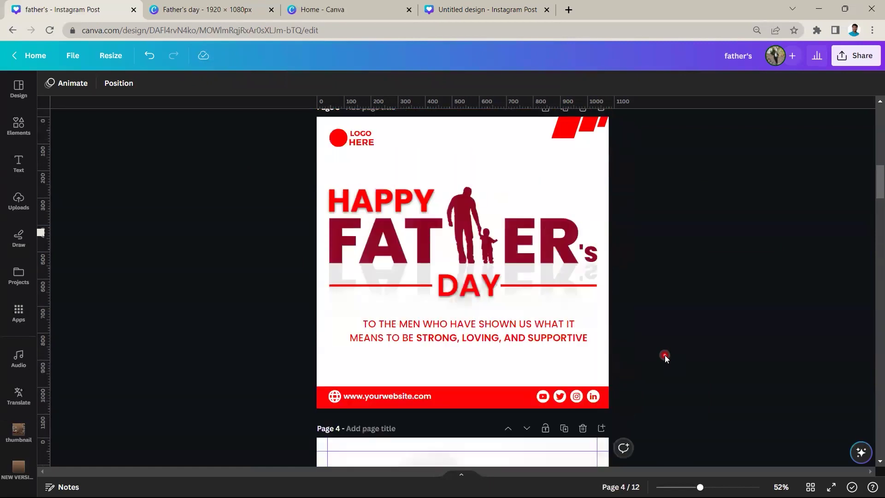
{"action": "scroll", "coordinate": [664, 355], "scroll_direction": "up", "scroll_amount": 5}
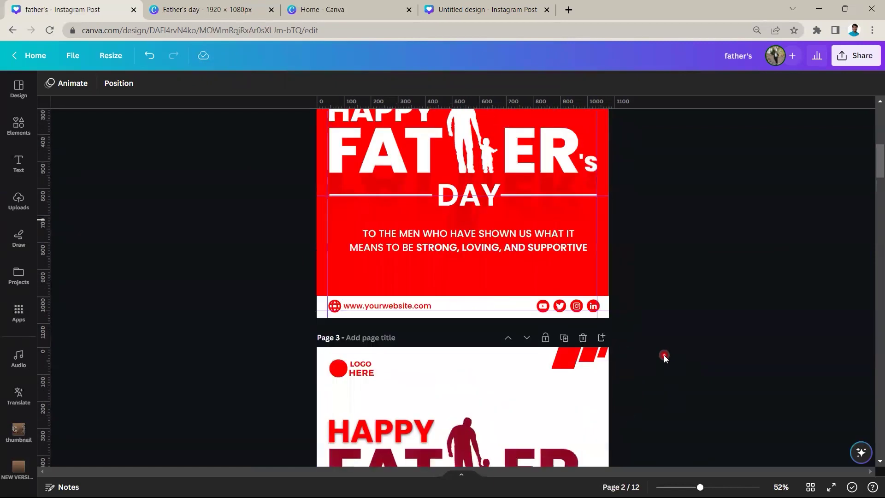
{"action": "scroll", "coordinate": [664, 355], "scroll_direction": "up", "scroll_amount": 5}
{"action": "scroll", "coordinate": [664, 355], "scroll_direction": "up", "scroll_amount": 3}
{"action": "scroll", "coordinate": [662, 354], "scroll_direction": "up", "scroll_amount": 2}
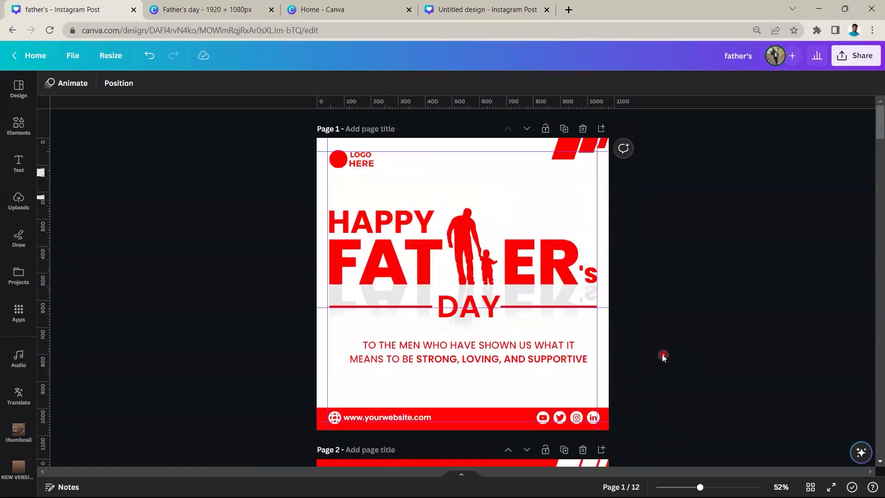
{"action": "scroll", "coordinate": [660, 353], "scroll_direction": "down", "scroll_amount": 3}
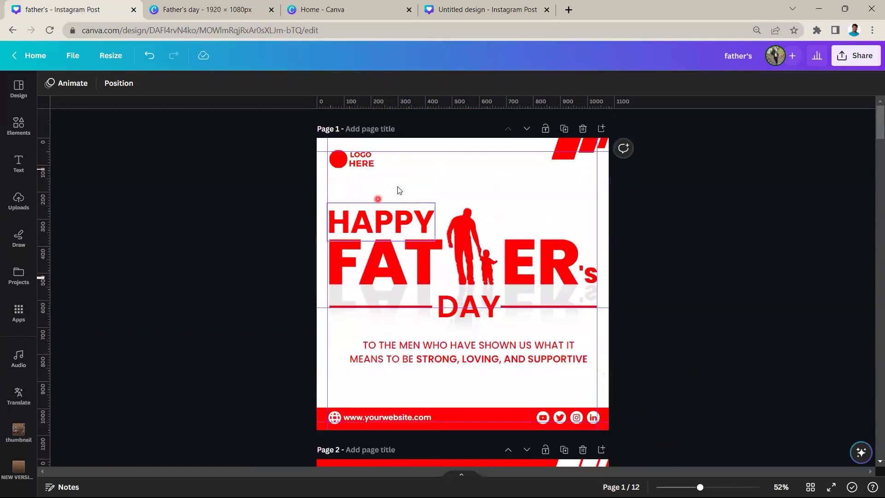
{"action": "scroll", "coordinate": [549, 277], "scroll_direction": "down", "scroll_amount": 3}
{"action": "scroll", "coordinate": [507, 268], "scroll_direction": "down", "scroll_amount": 5}
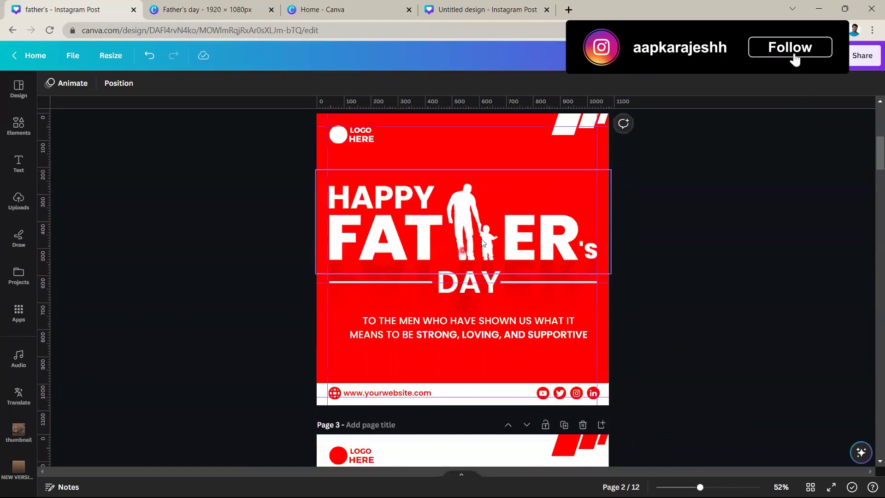
{"action": "scroll", "coordinate": [544, 219], "scroll_direction": "down", "scroll_amount": 4}
{"action": "scroll", "coordinate": [547, 222], "scroll_direction": "down", "scroll_amount": 2}
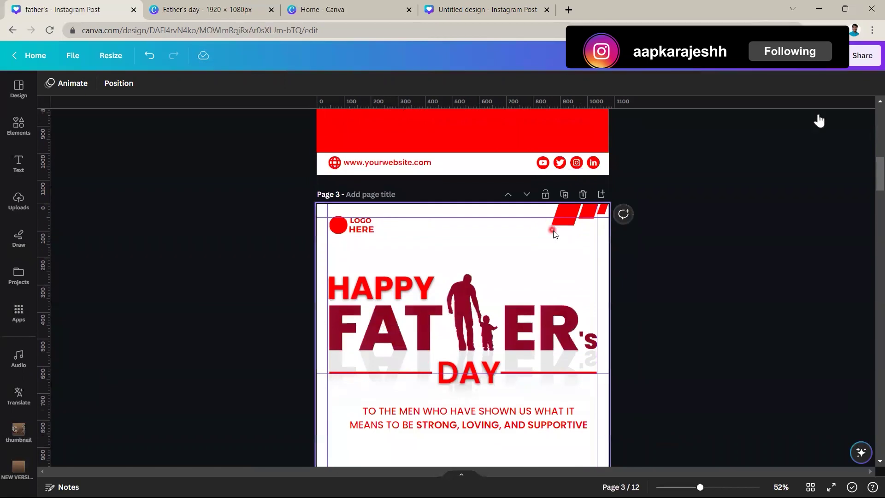
{"action": "scroll", "coordinate": [559, 243], "scroll_direction": "down", "scroll_amount": 5}
{"action": "scroll", "coordinate": [618, 252], "scroll_direction": "down", "scroll_amount": 3}
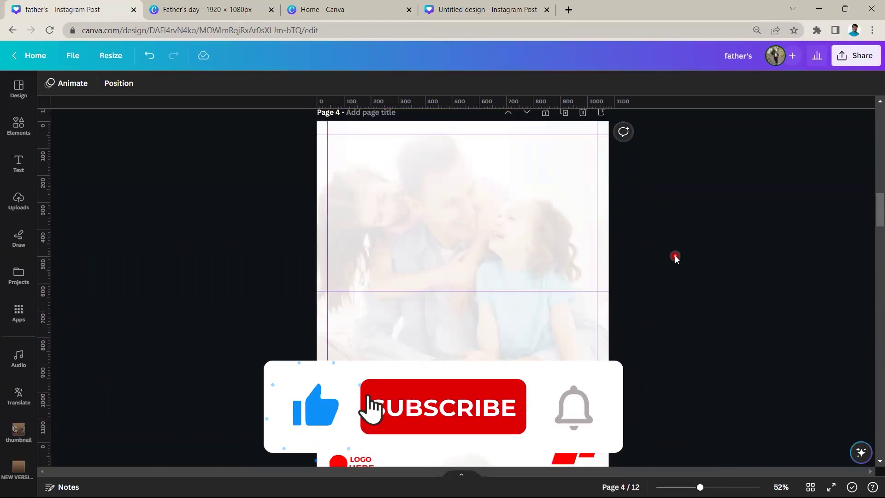
{"action": "scroll", "coordinate": [675, 255], "scroll_direction": "up", "scroll_amount": 1}
{"action": "scroll", "coordinate": [675, 257], "scroll_direction": "up", "scroll_amount": 7}
{"action": "scroll", "coordinate": [678, 257], "scroll_direction": "up", "scroll_amount": 4}
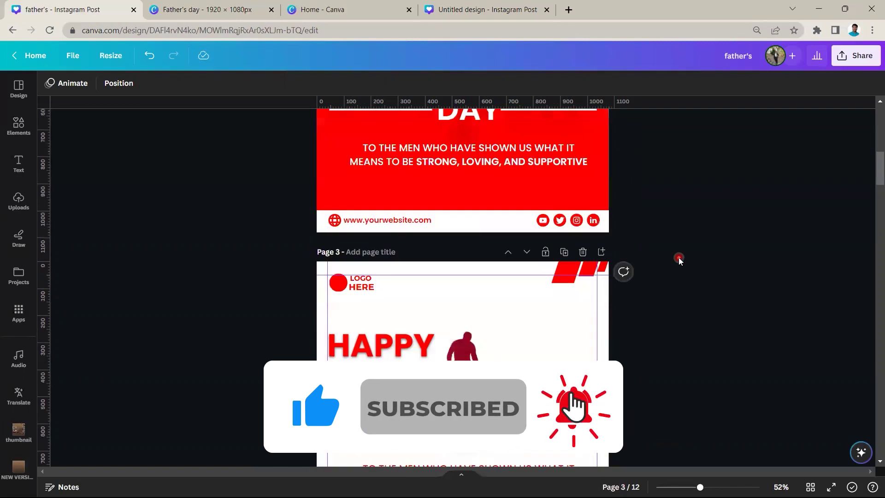
{"action": "scroll", "coordinate": [716, 255], "scroll_direction": "up", "scroll_amount": 10}
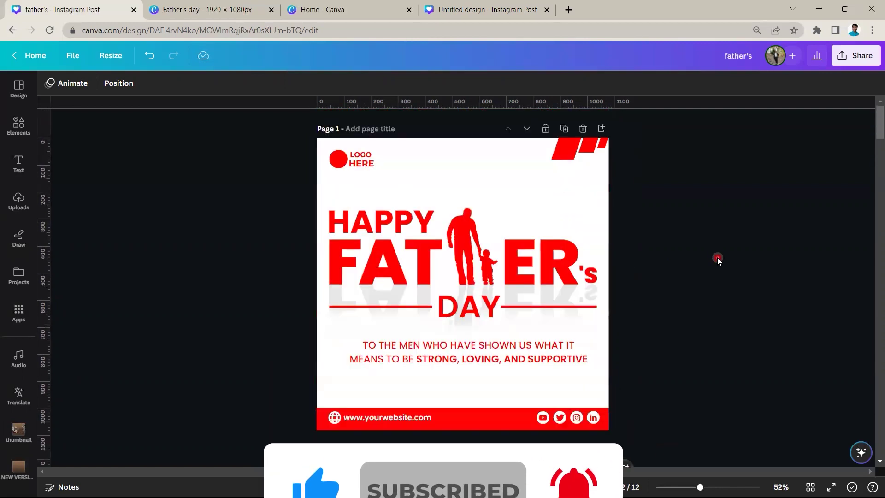
{"action": "scroll", "coordinate": [718, 259], "scroll_direction": "down", "scroll_amount": 2}
{"action": "scroll", "coordinate": [718, 259], "scroll_direction": "down", "scroll_amount": 10}
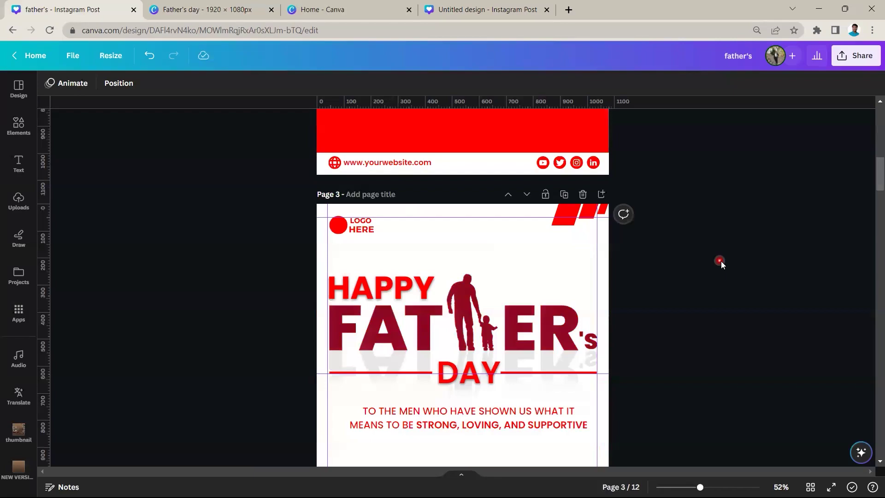